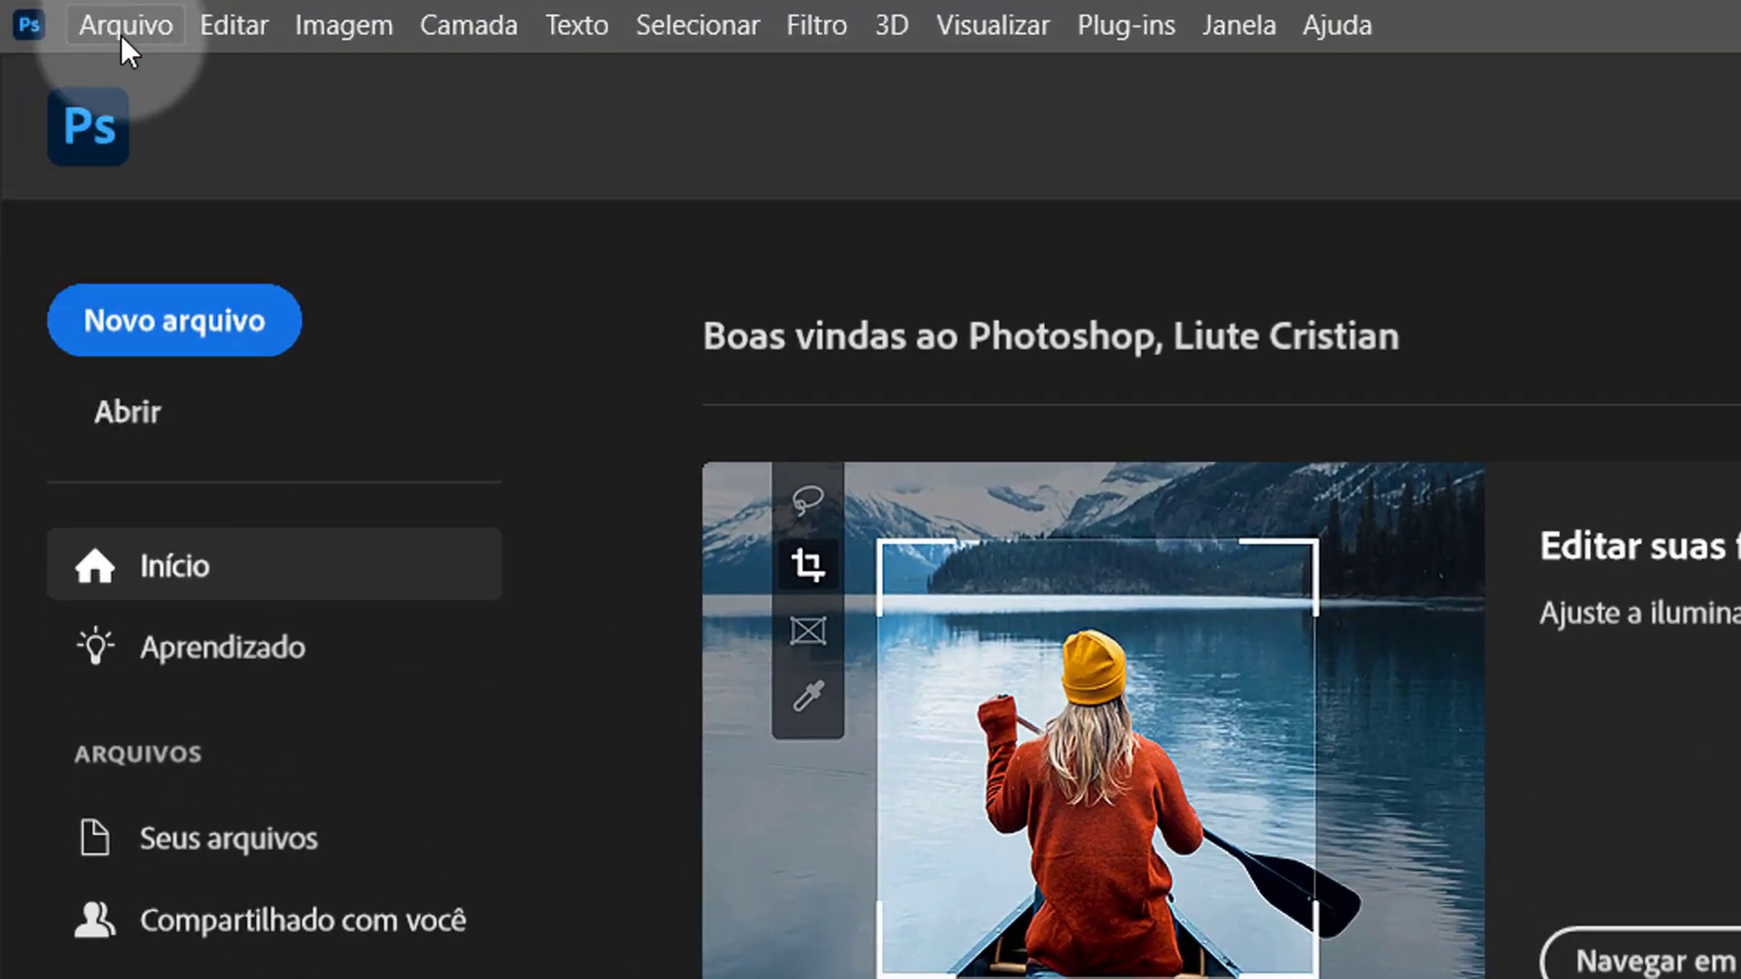
# Create a new document from the Grande - Web 1920×1080 preset at 300 ppi resolution
pyautogui.click(122, 35)
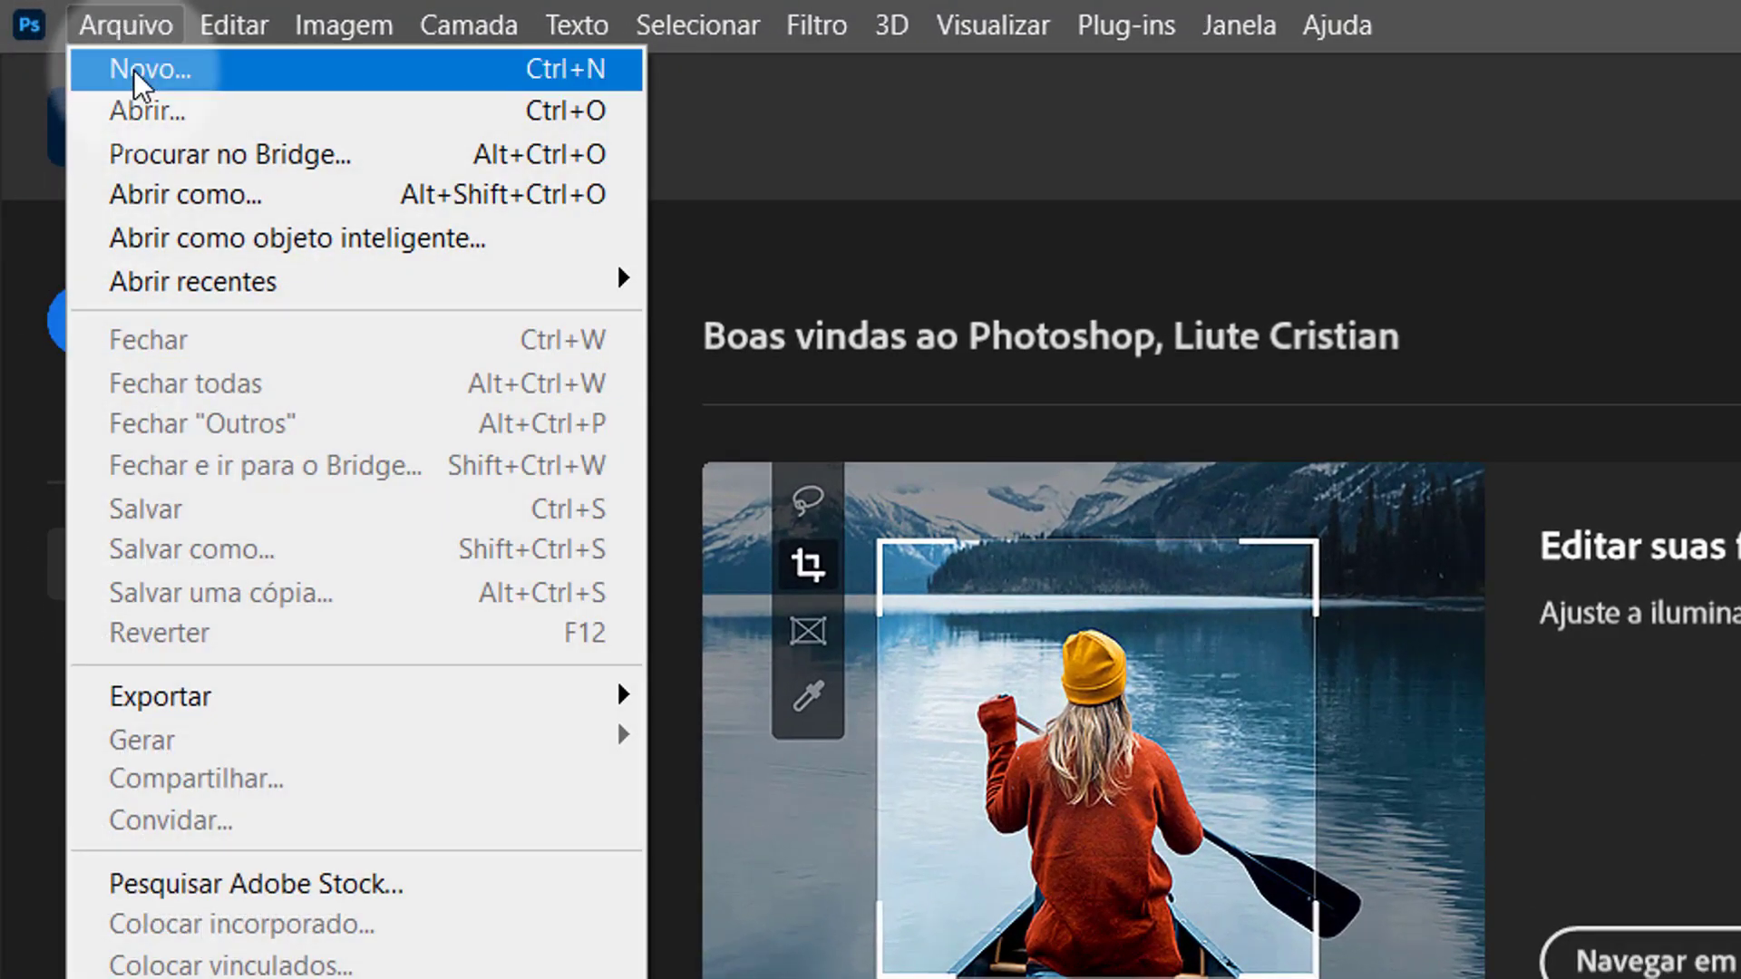
pyautogui.click(133, 69)
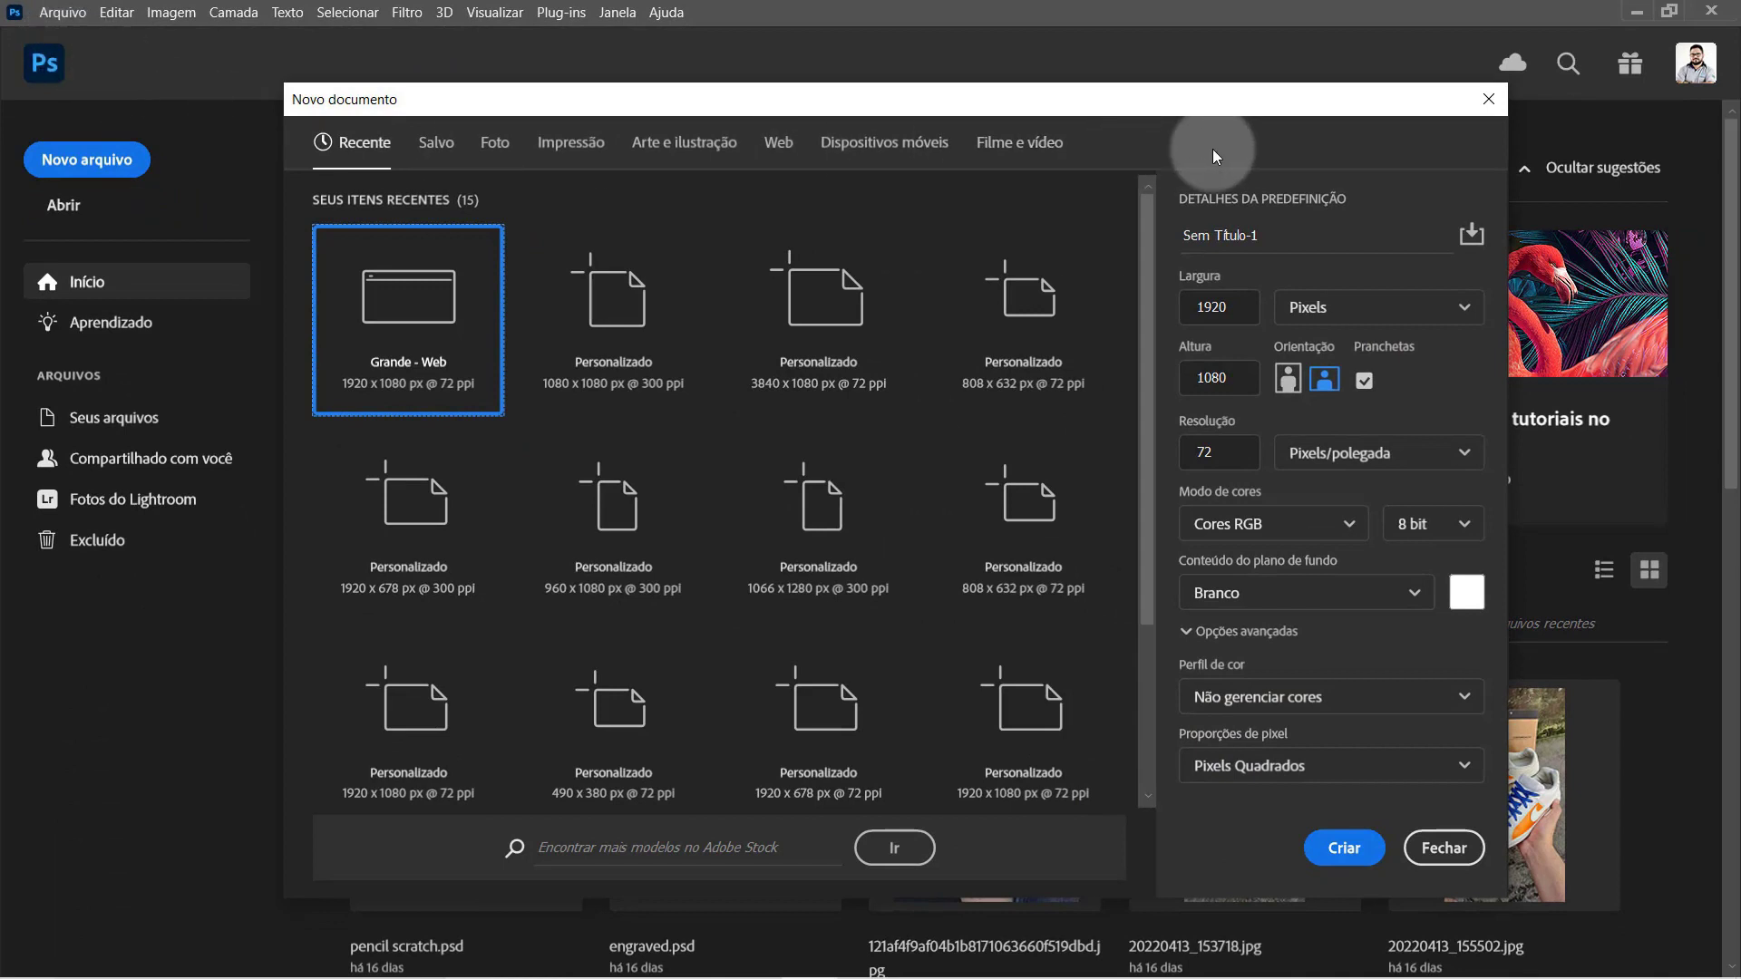
pyautogui.click(777, 145)
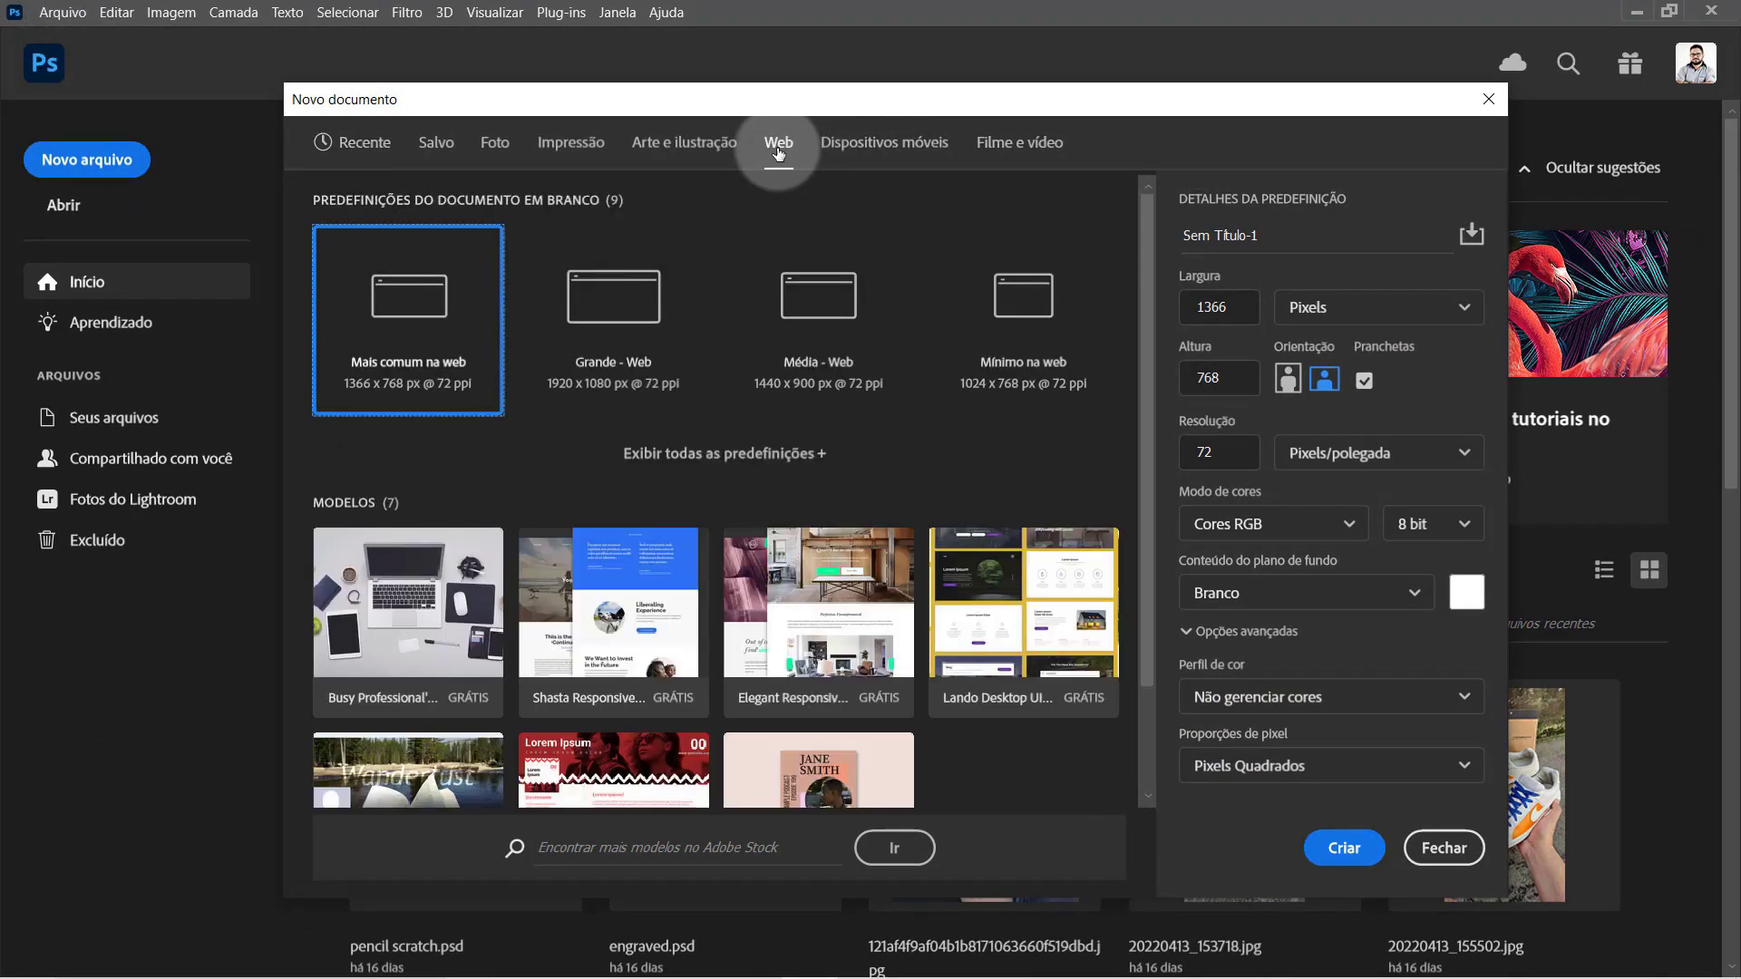
pyautogui.click(602, 292)
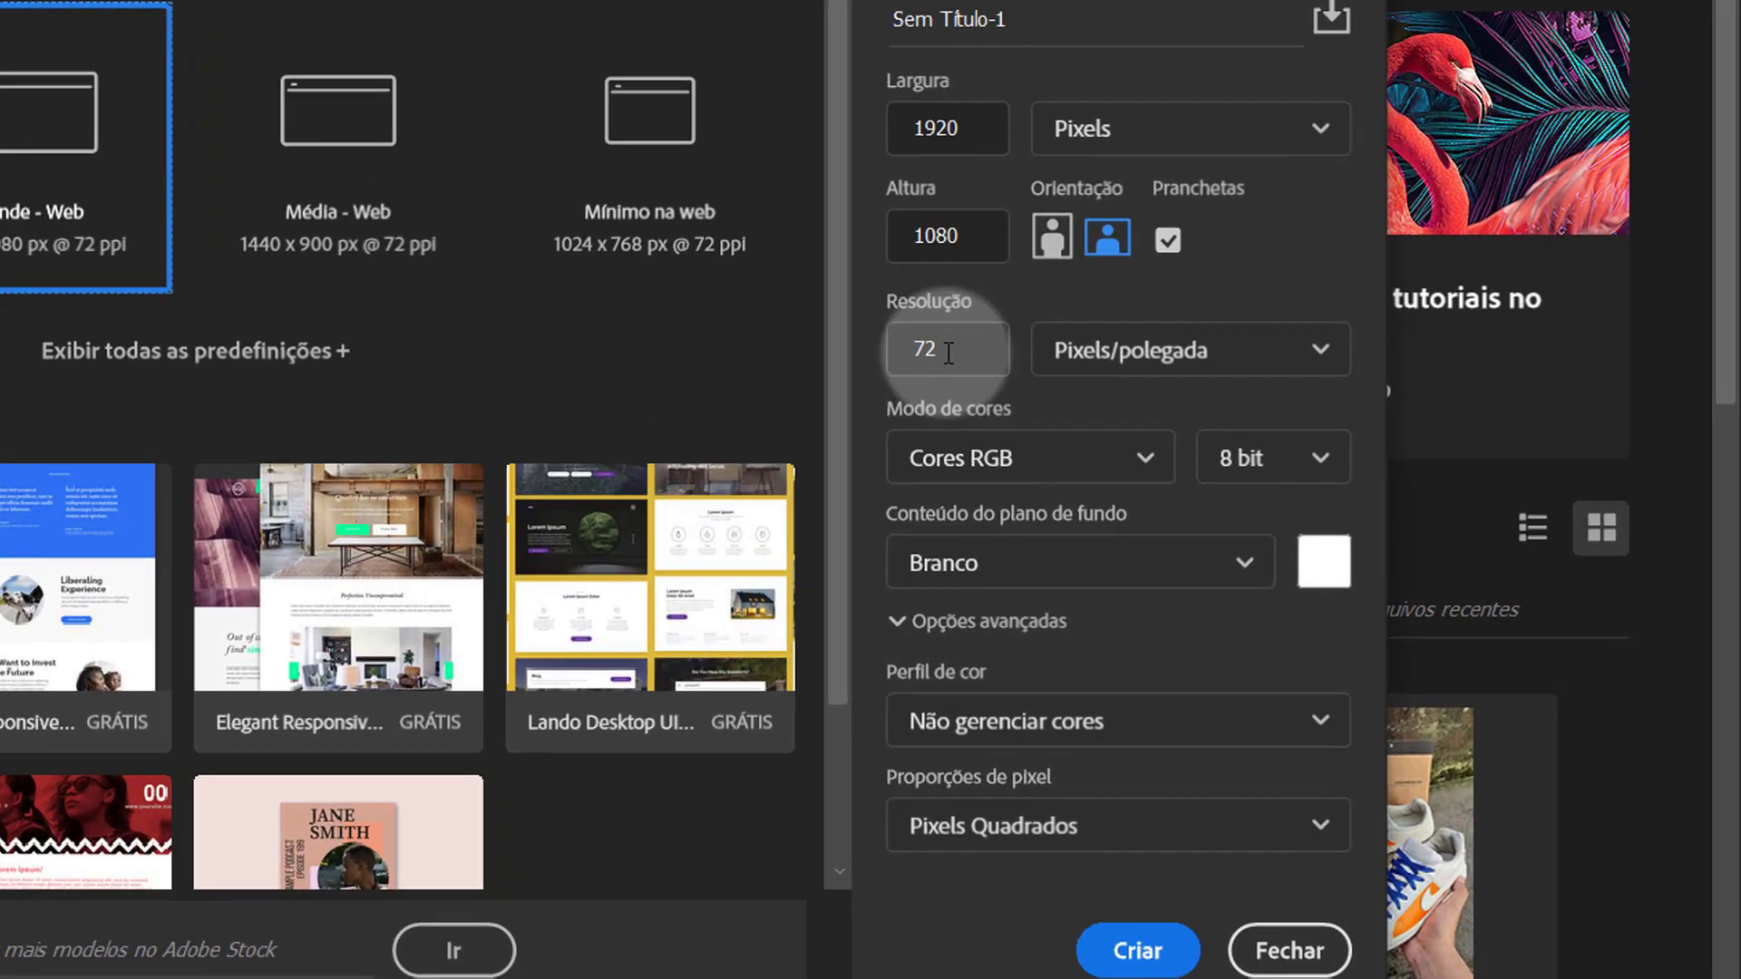
pyautogui.doubleClick(947, 352)
pyautogui.write('300')
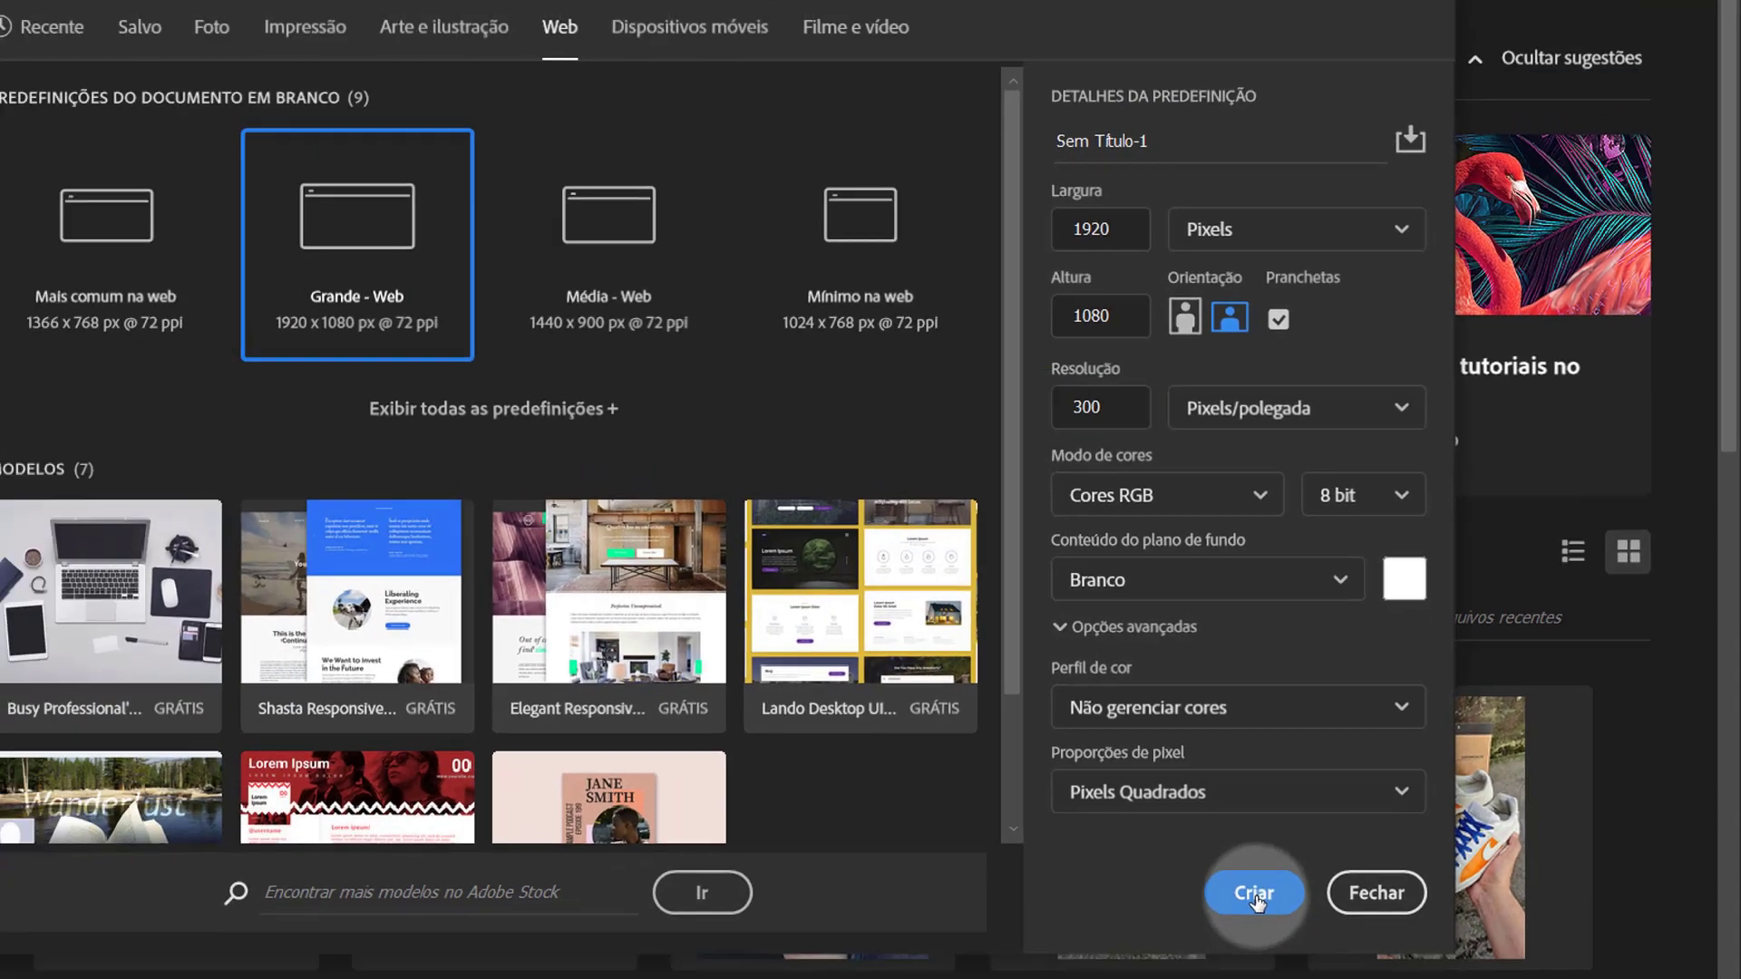
pyautogui.click(1133, 947)
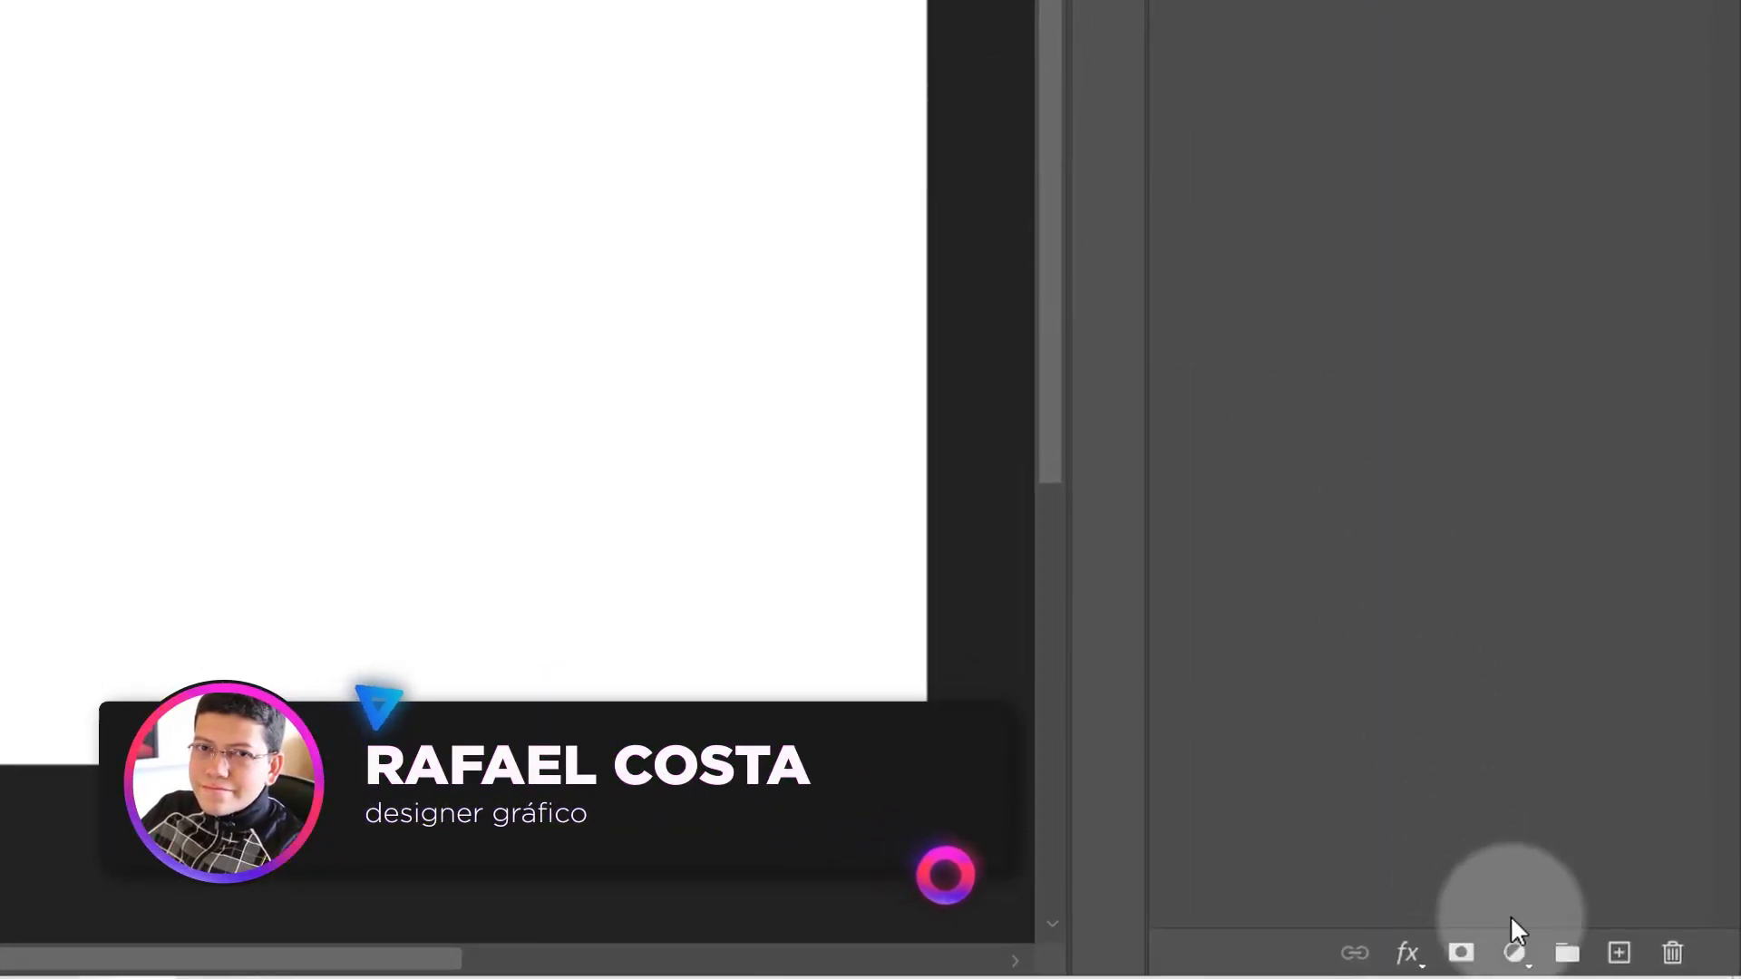
# Add a Cor sólida fill layer in pure black (000000) over the whole canvas
pyautogui.click(1515, 954)
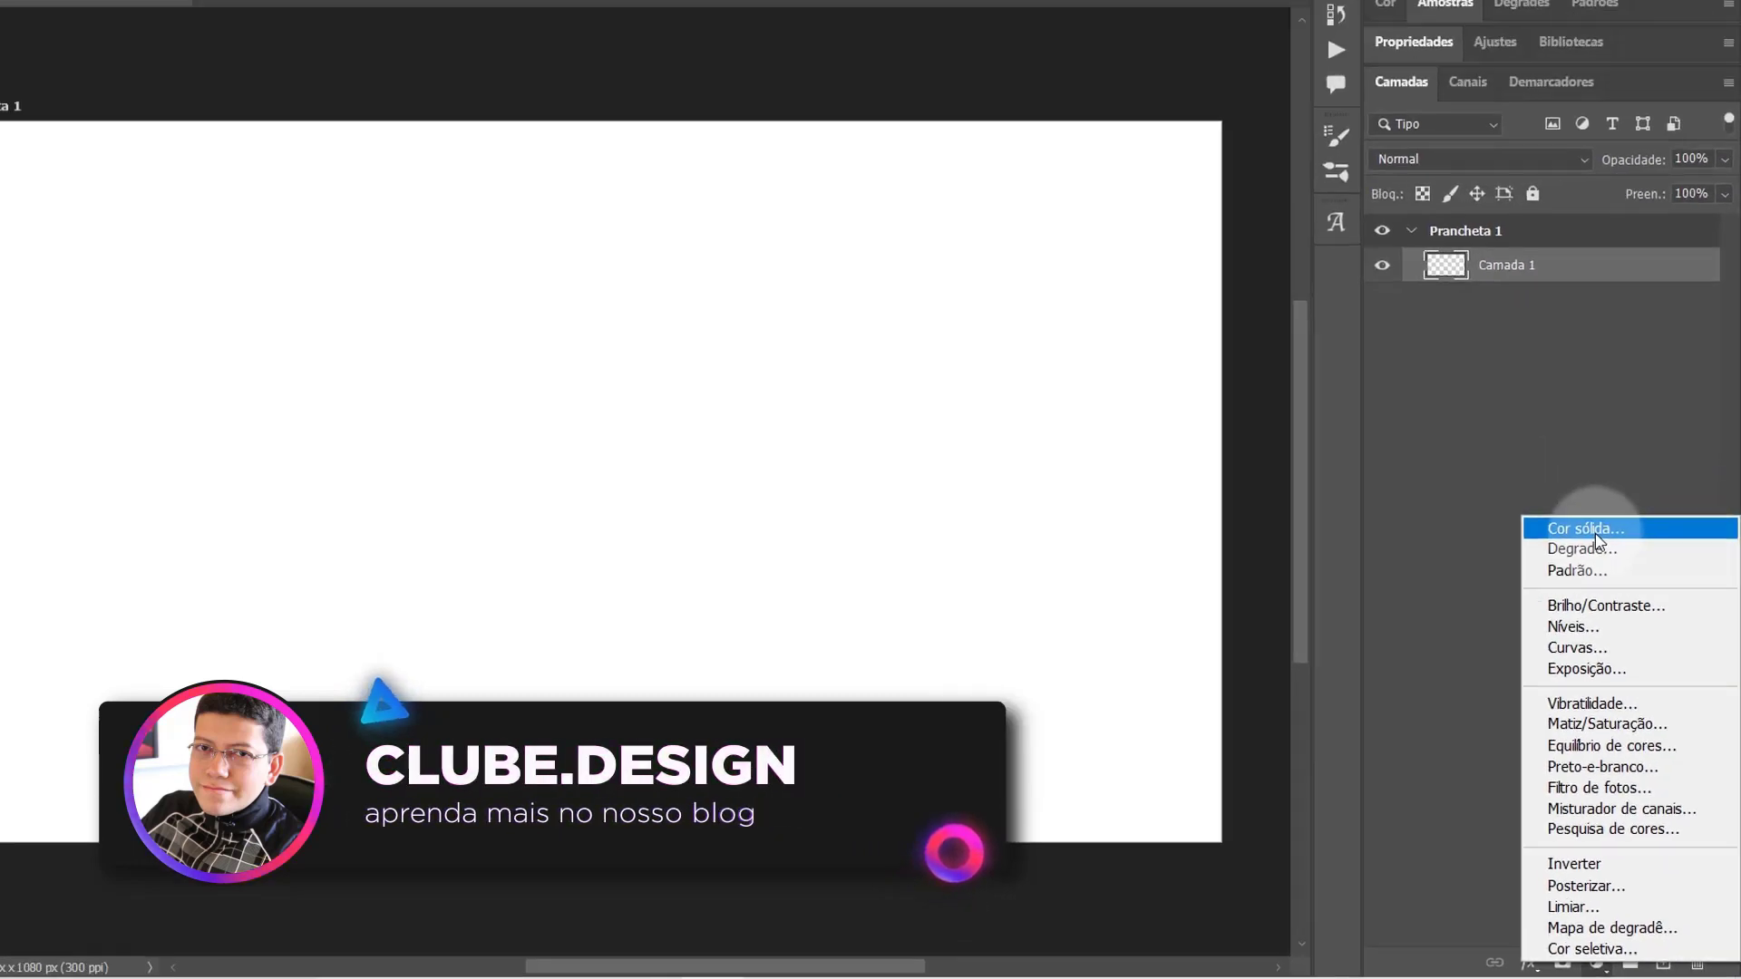
pyautogui.click(1596, 535)
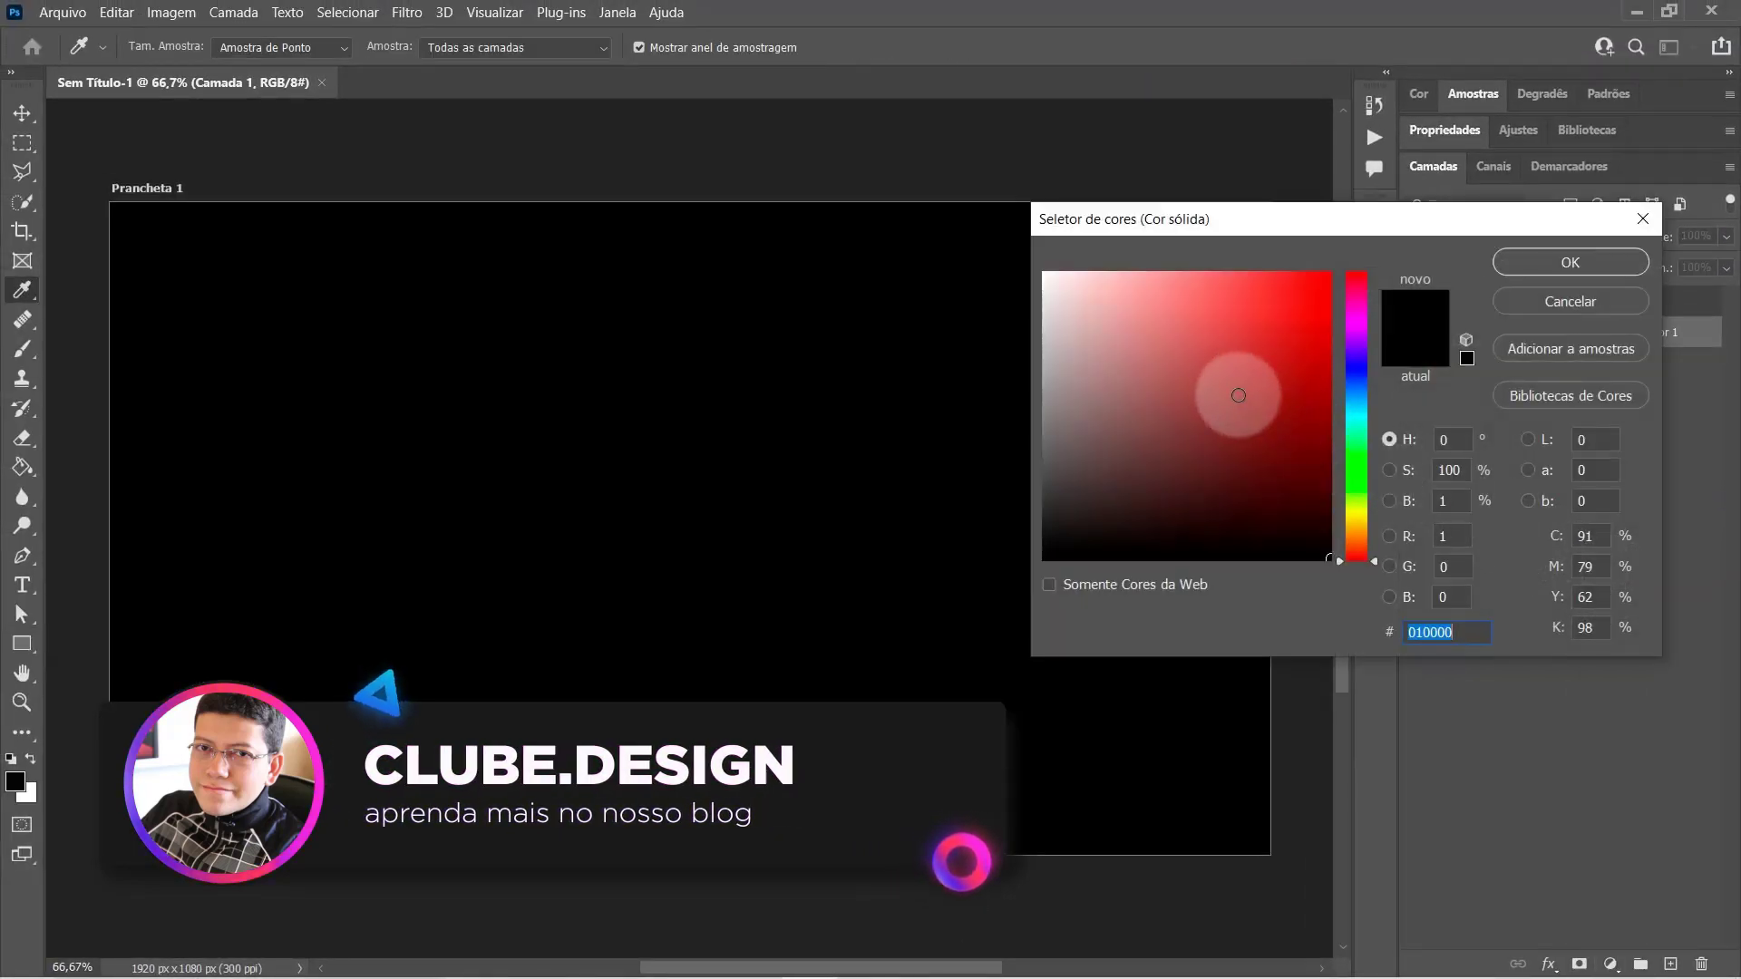
pyautogui.click(1026, 566)
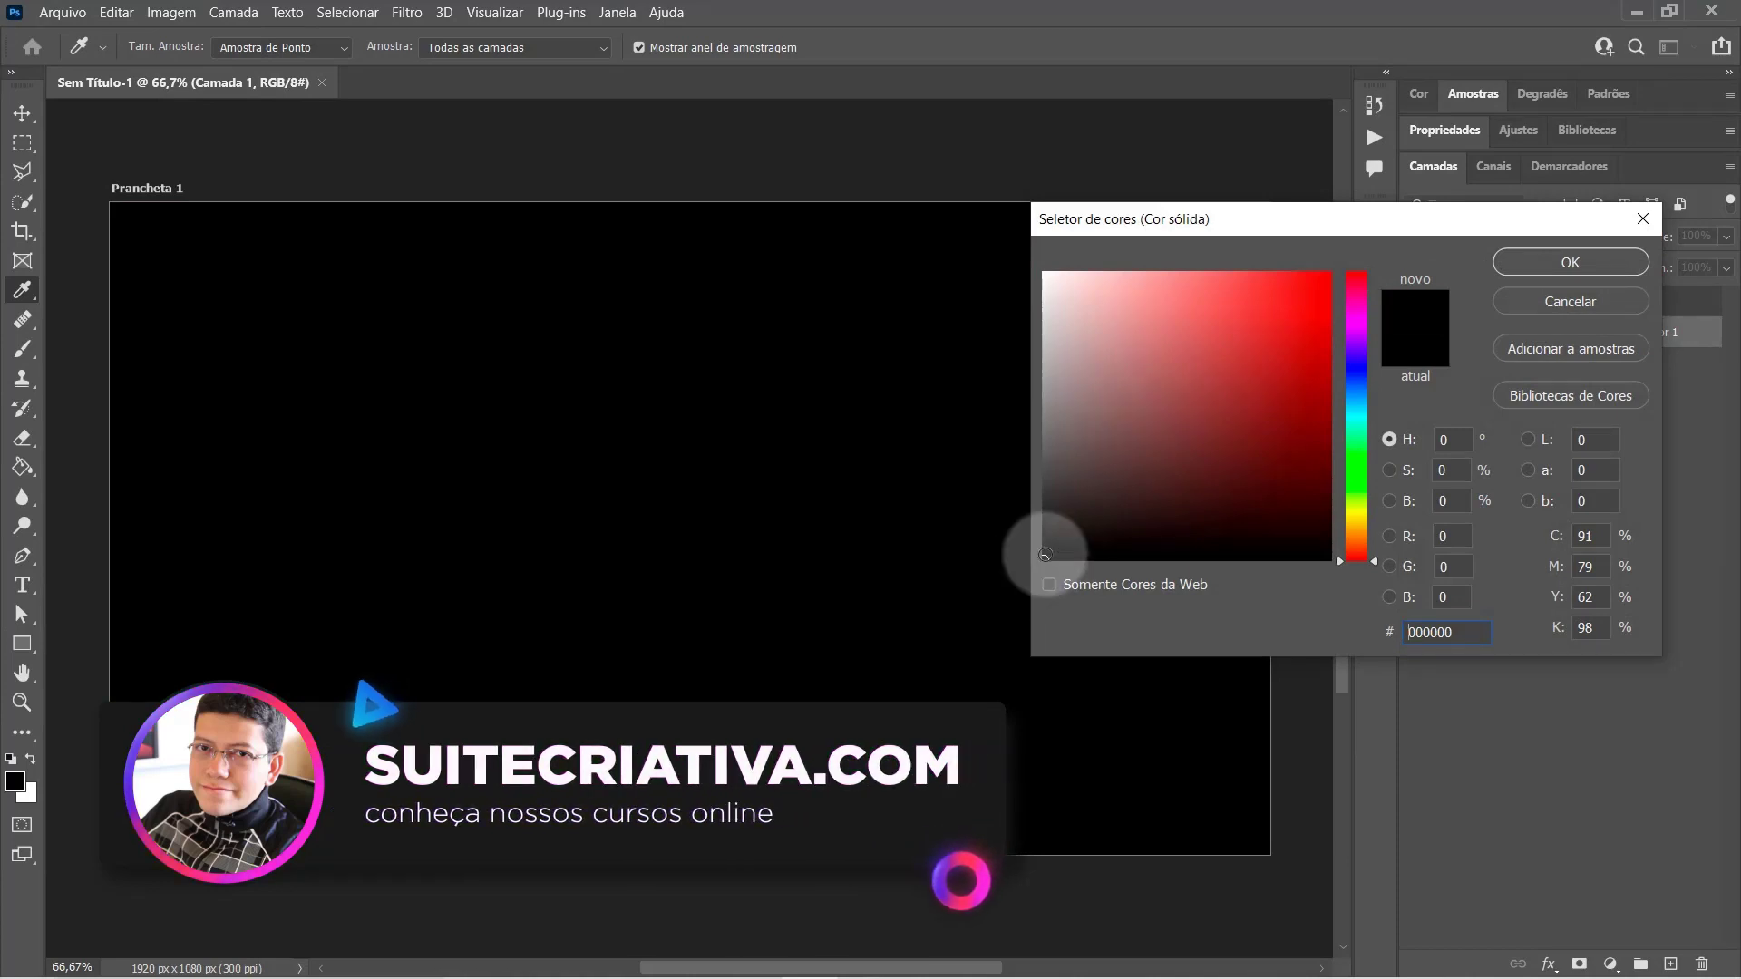
pyautogui.click(1558, 263)
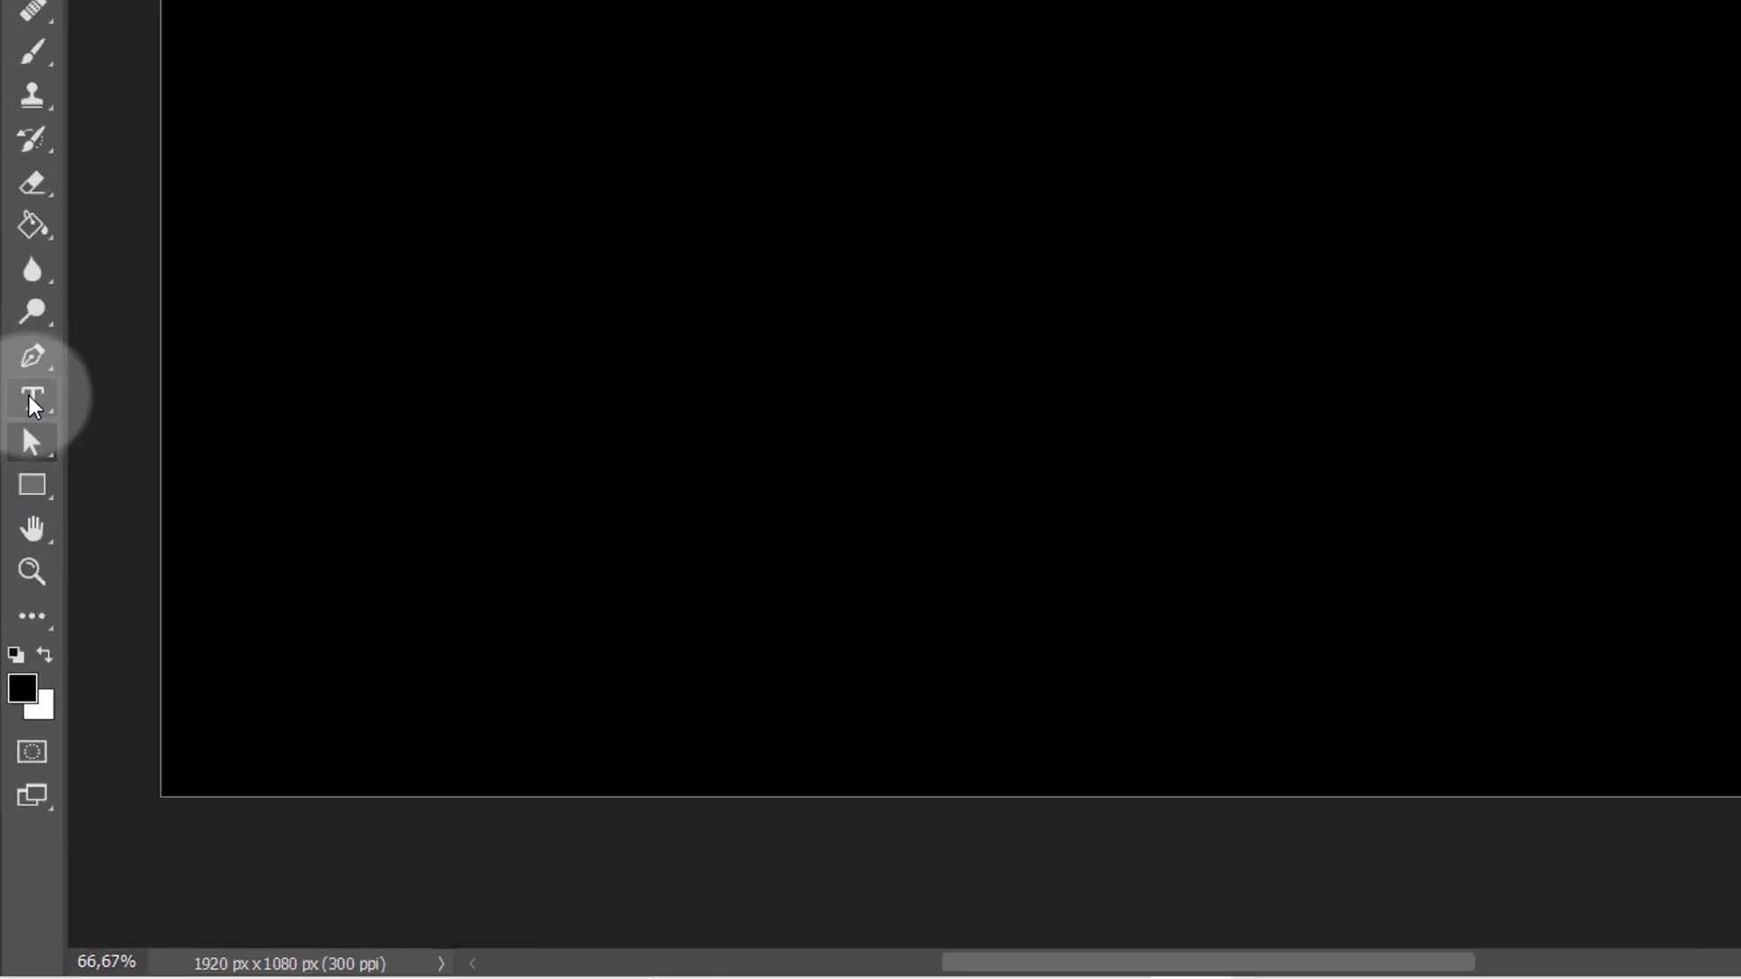
# Write FOGO as a new text layer at the canvas centre with the Horizontal Type tool
pyautogui.rightClick(38, 213)
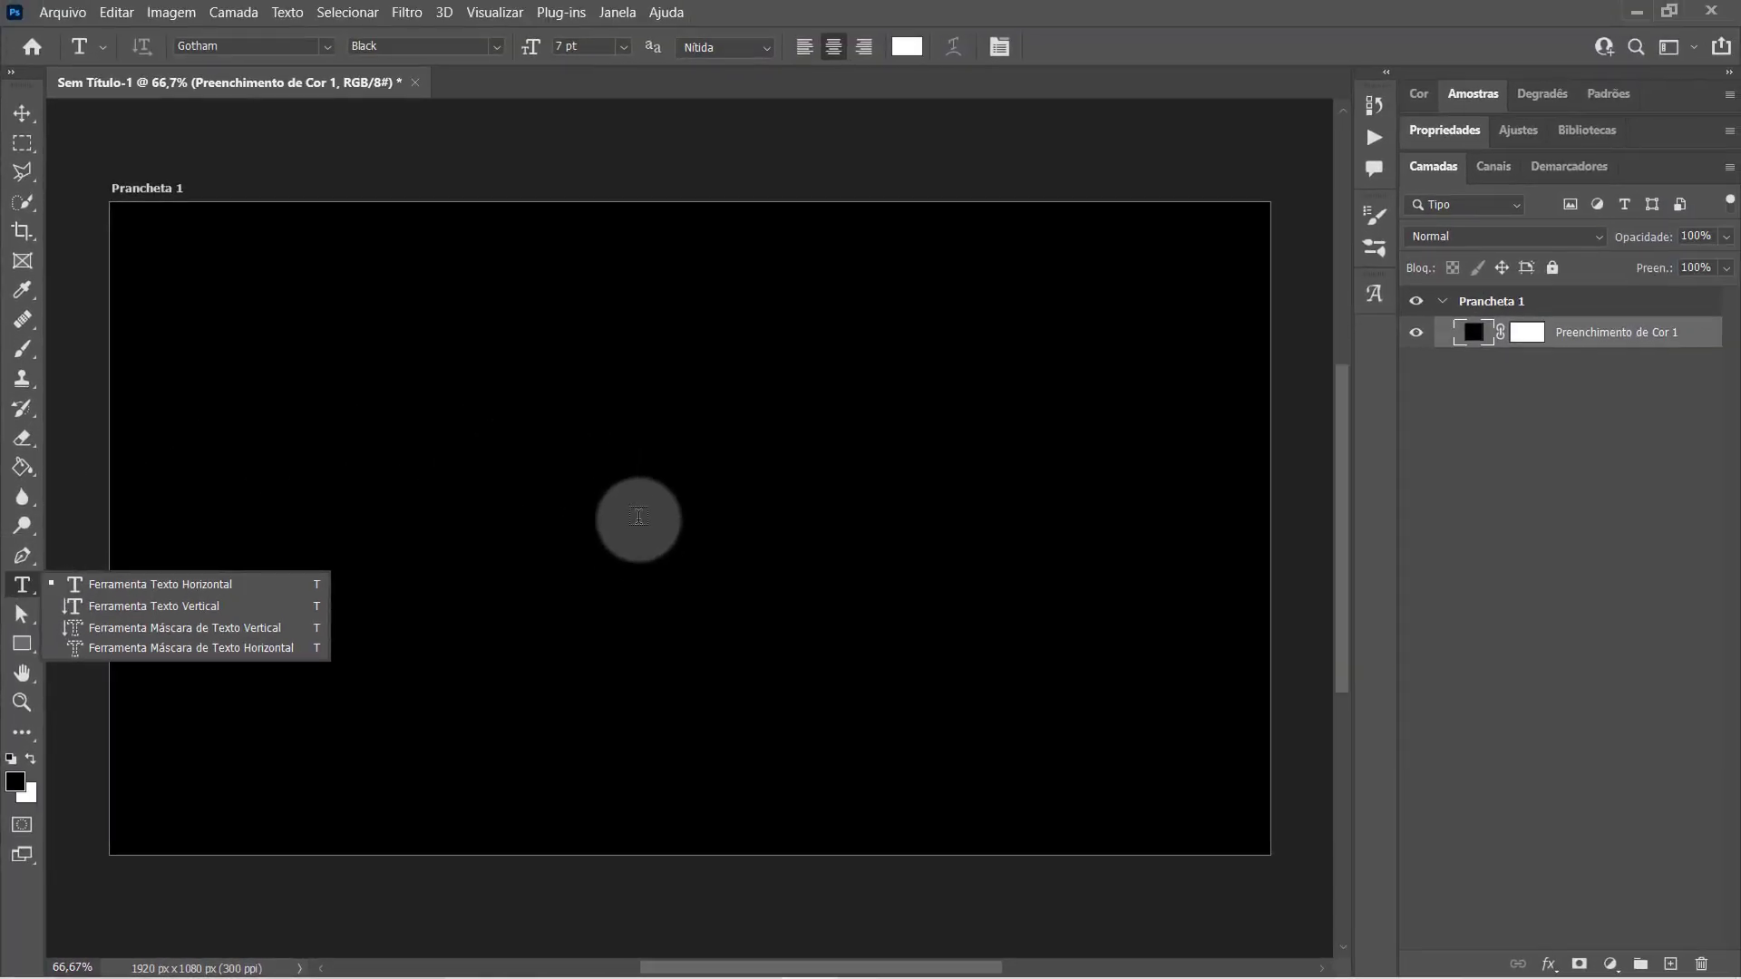
pyautogui.click(626, 504)
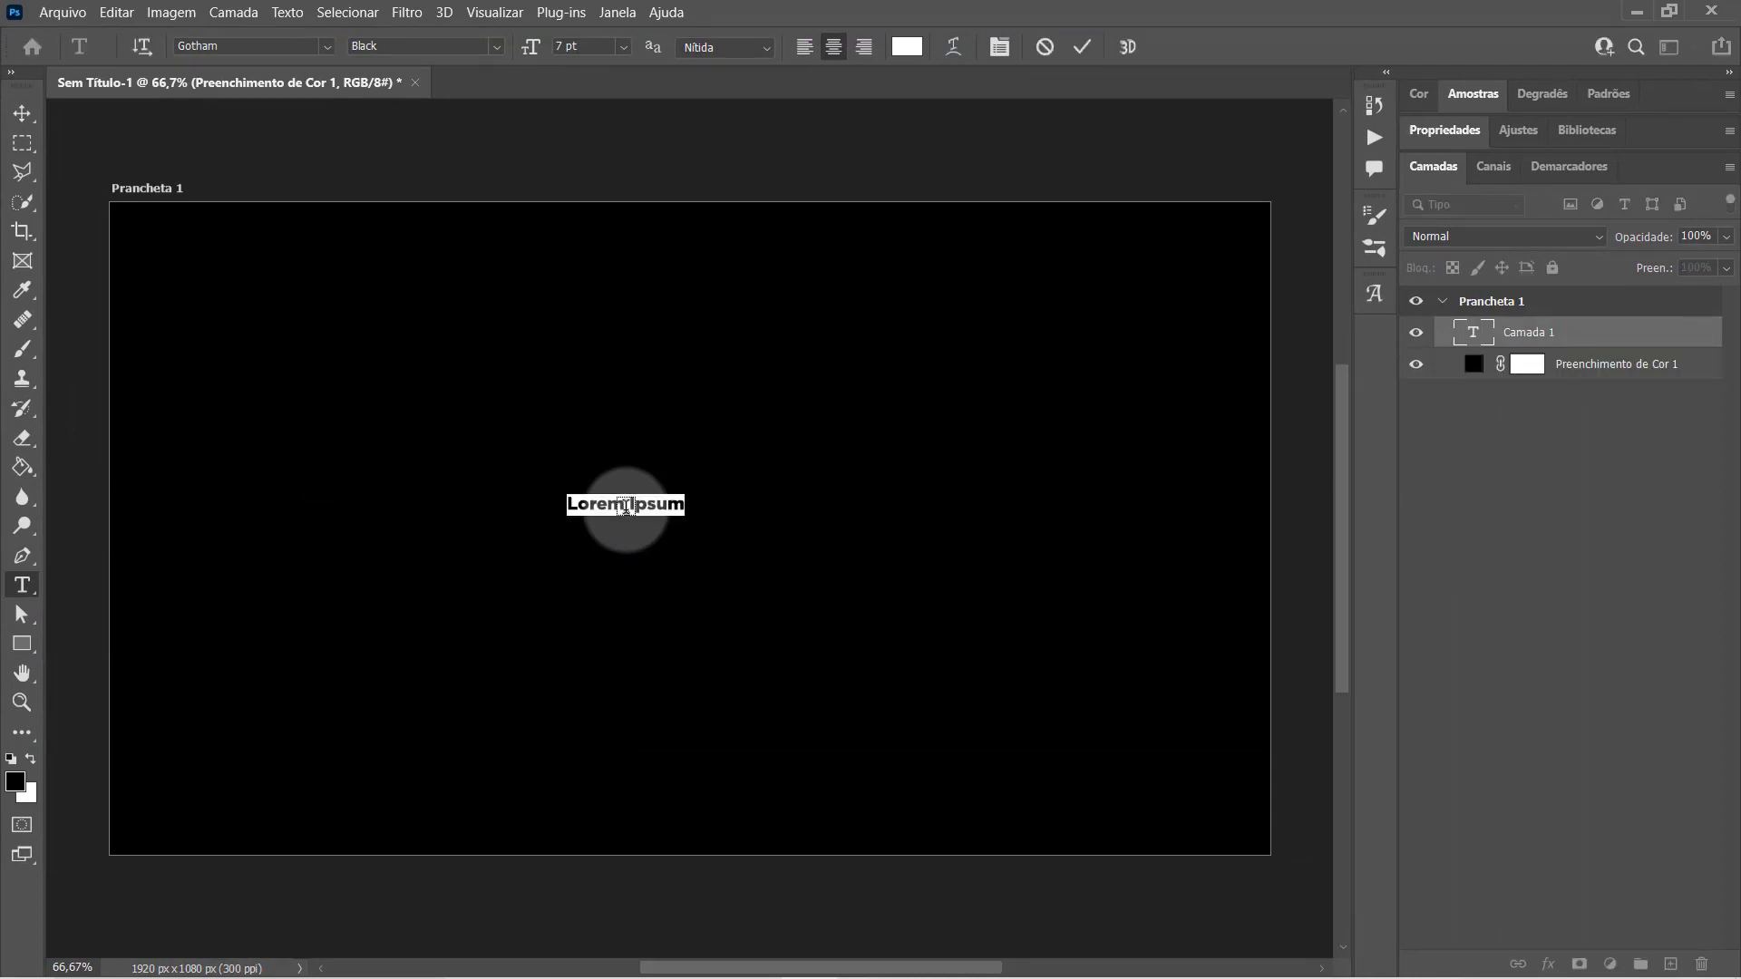
pyautogui.write('EQ')
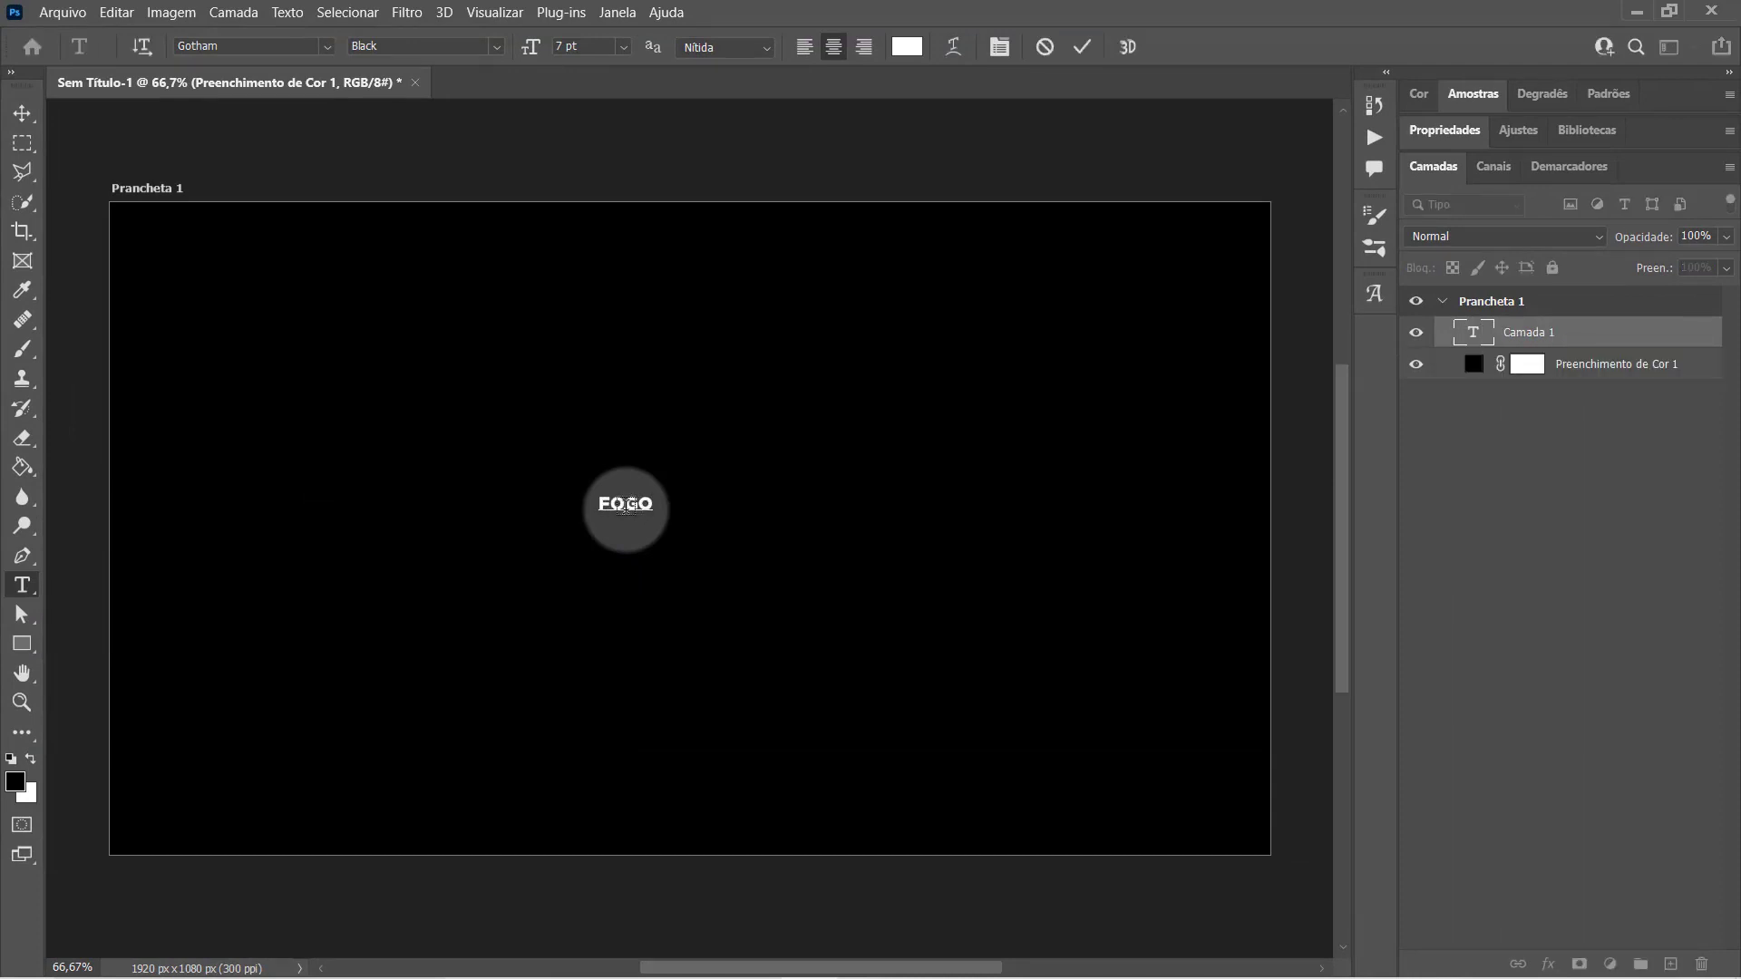
pyautogui.click(1081, 47)
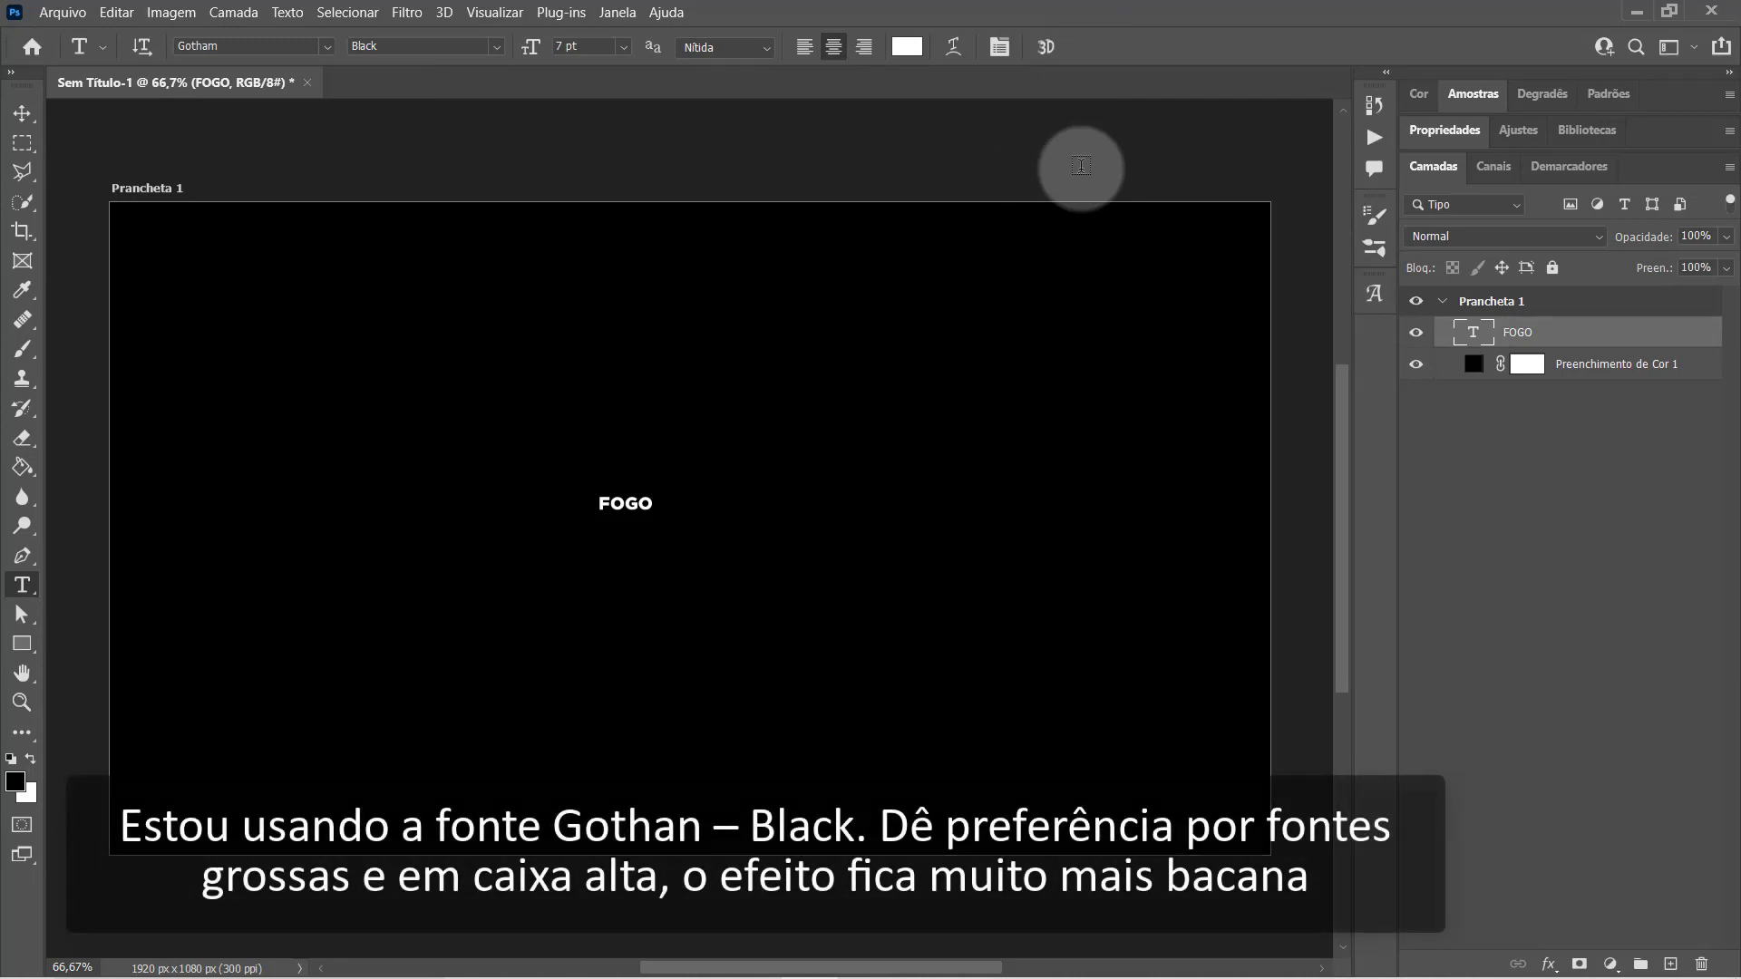
# Scale FOGO up to span most of the canvas and centre it with the Move tool
pyautogui.hotkey('ctrl', 't')
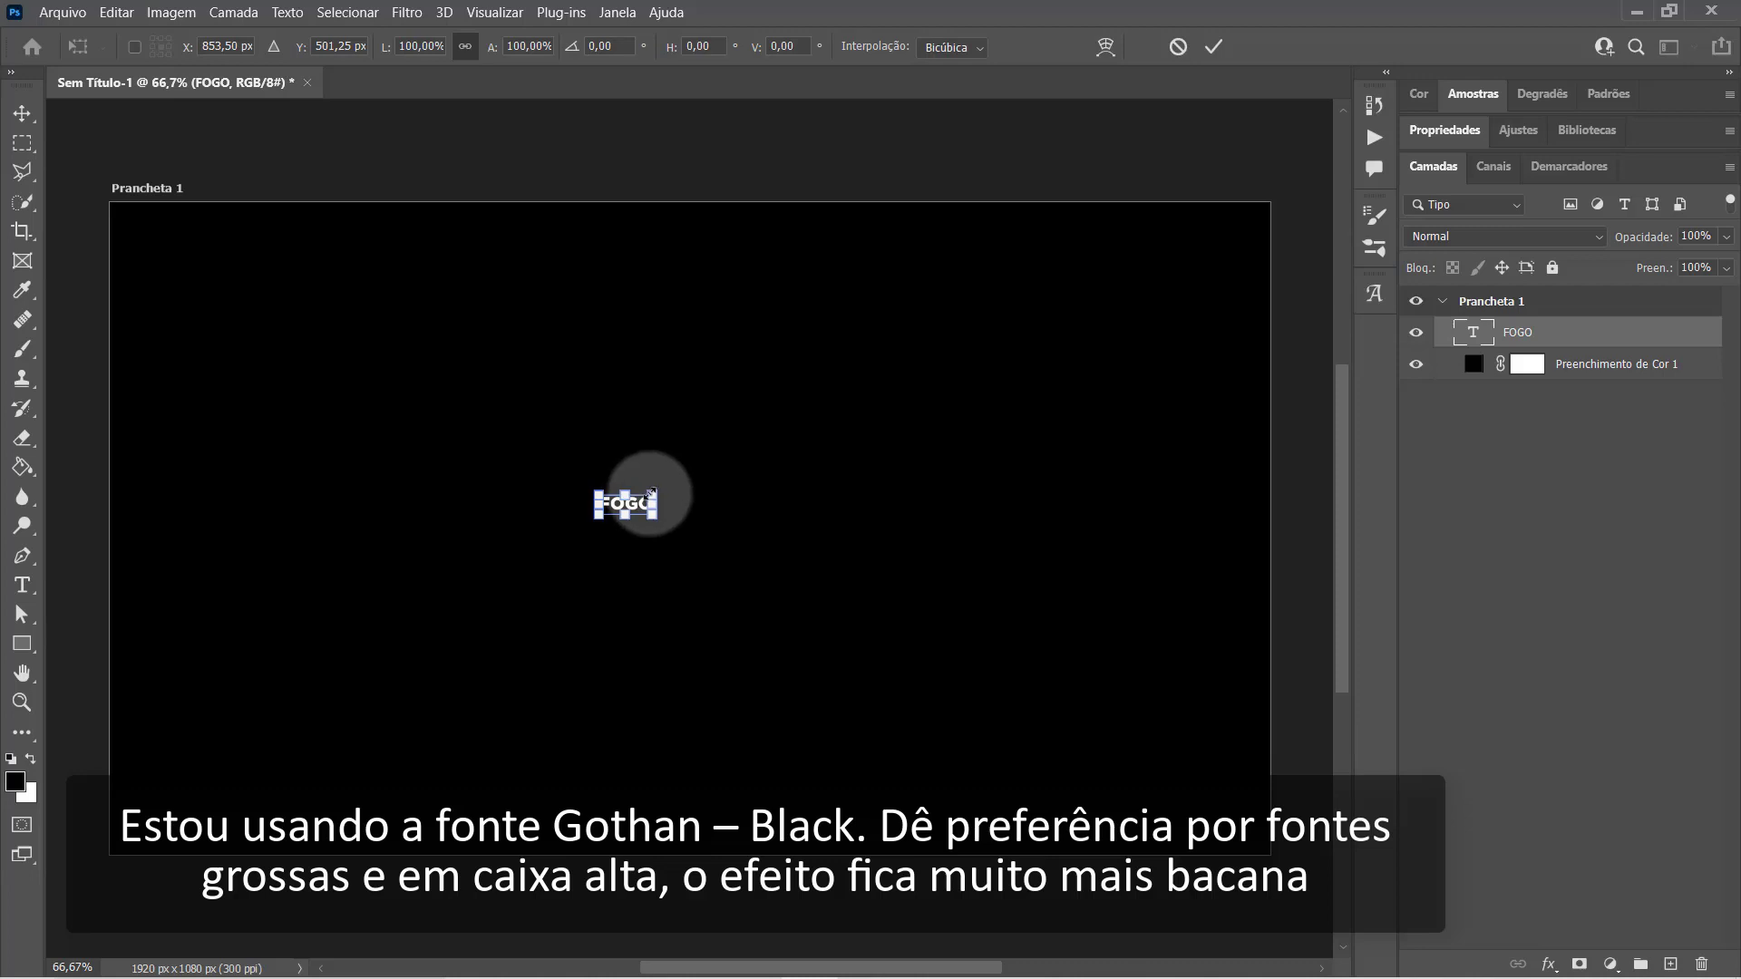
pyautogui.moveTo(657, 492); pyautogui.dragTo(894, 377)
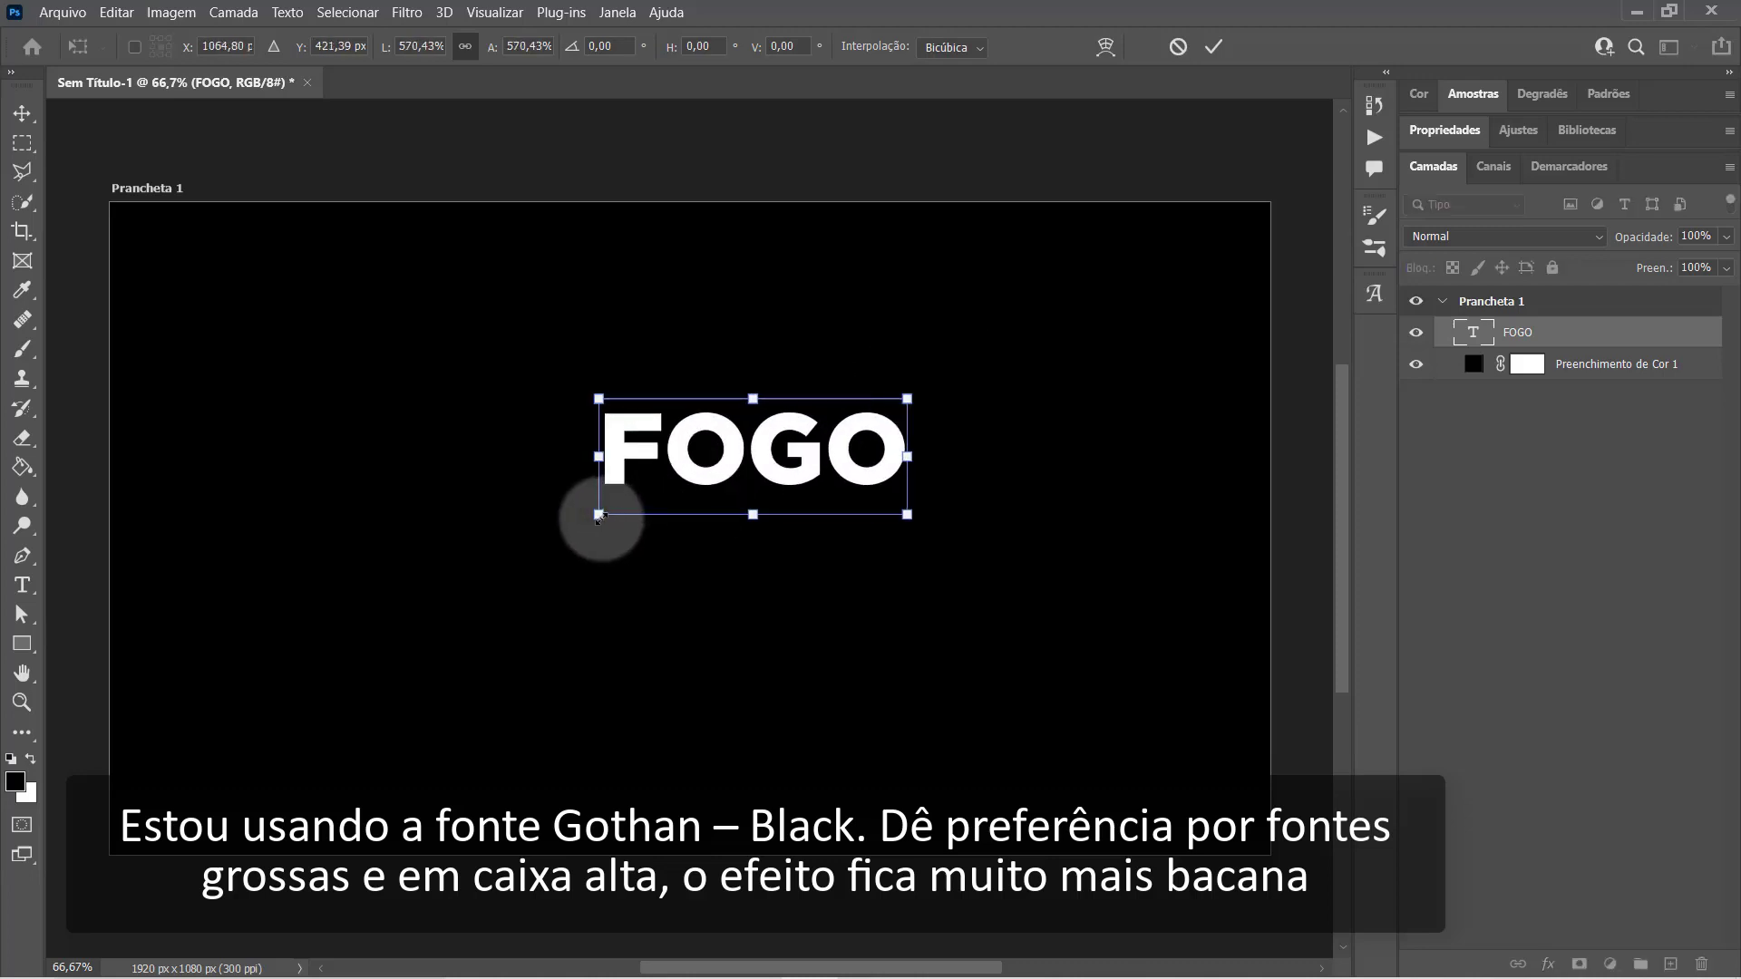
pyautogui.moveTo(601, 516); pyautogui.dragTo(283, 716)
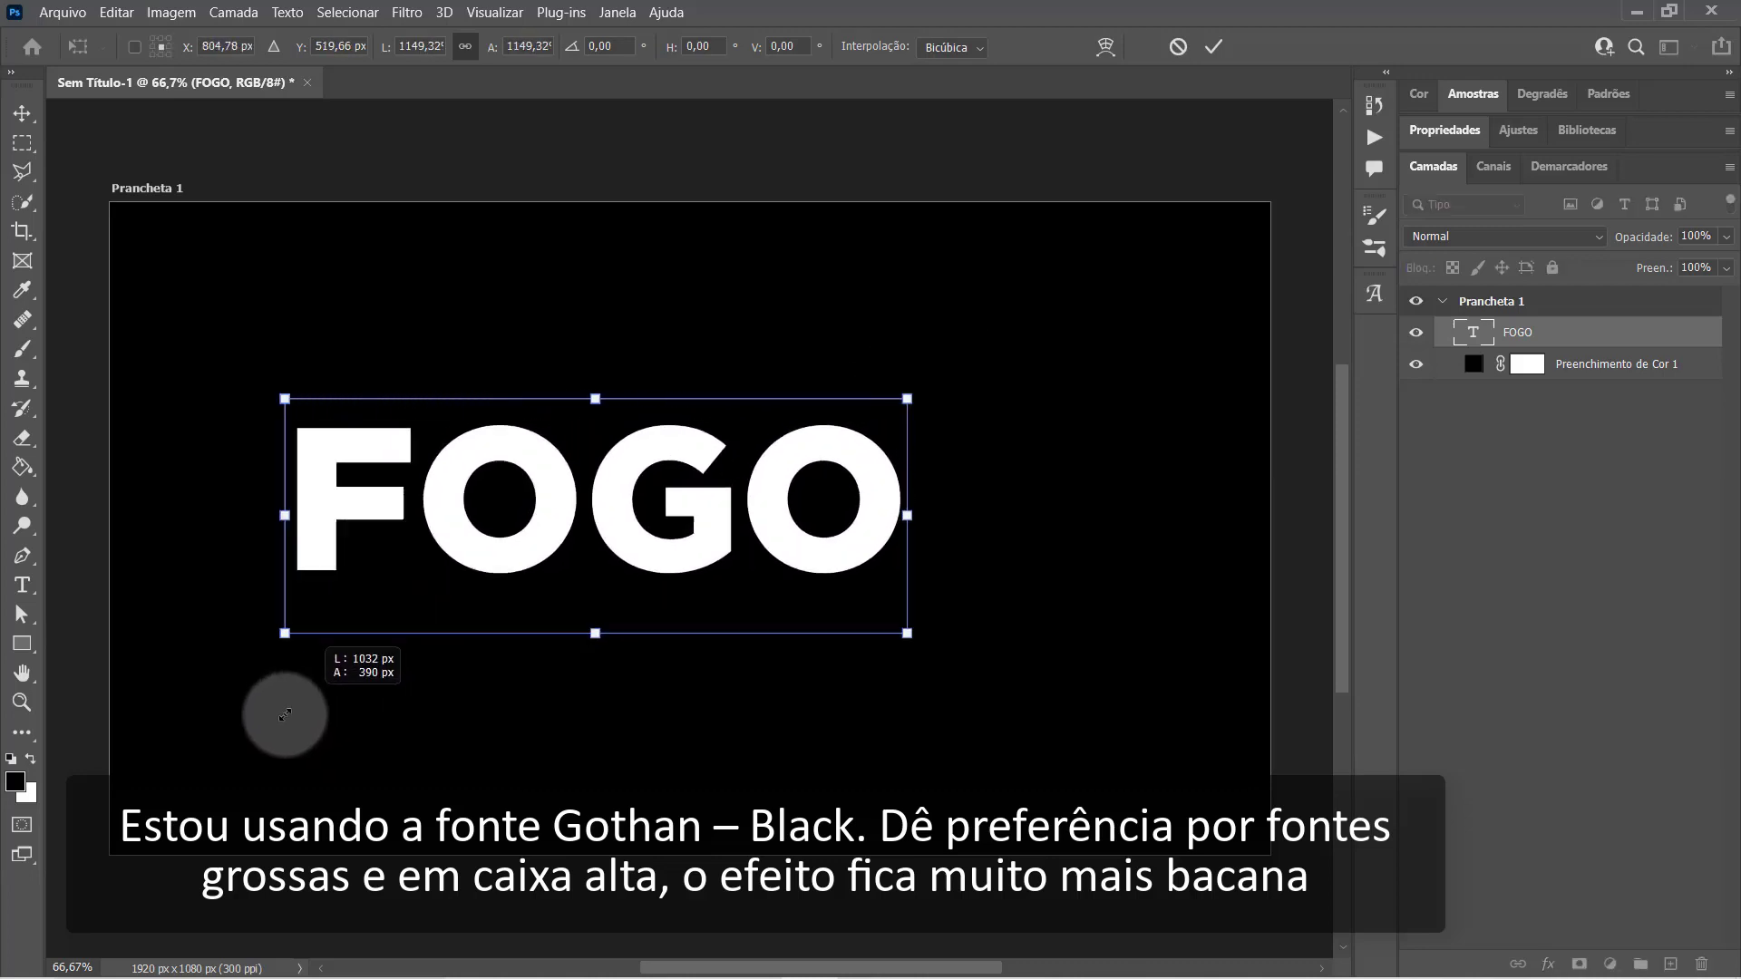
pyautogui.moveTo(907, 399)
pyautogui.mouseDown()
pyautogui.moveTo(1116, 338)
pyautogui.moveTo(1119, 319)
pyautogui.mouseUp()
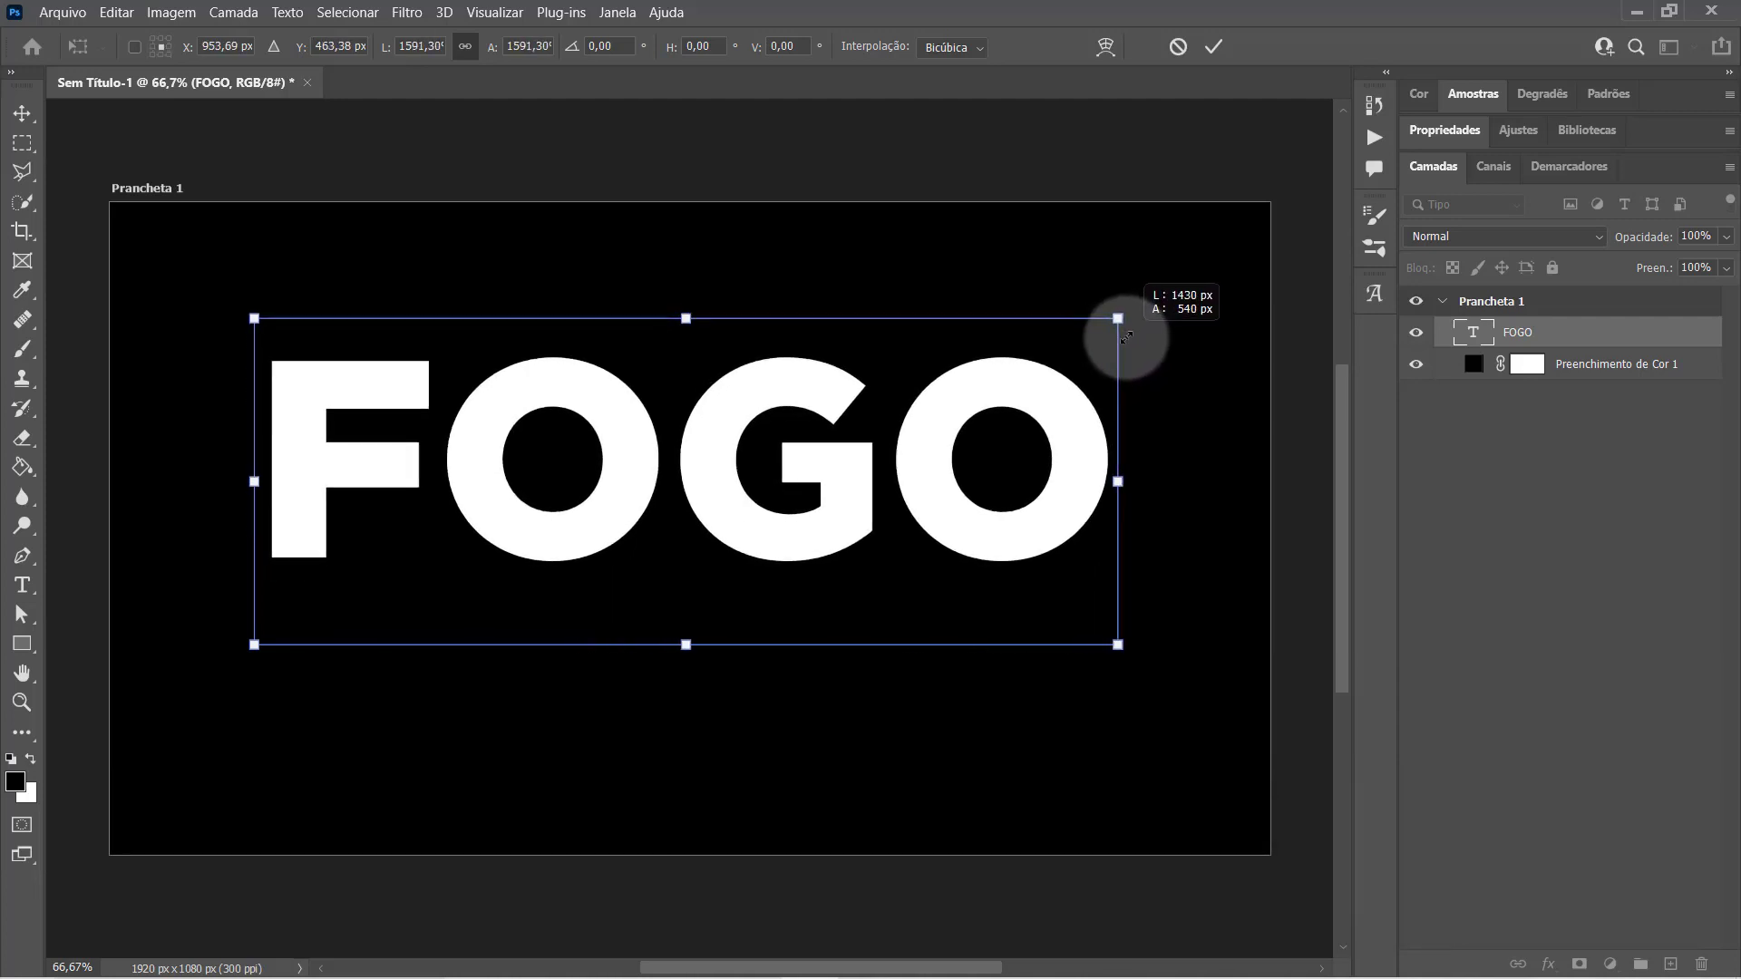
pyautogui.click(1215, 48)
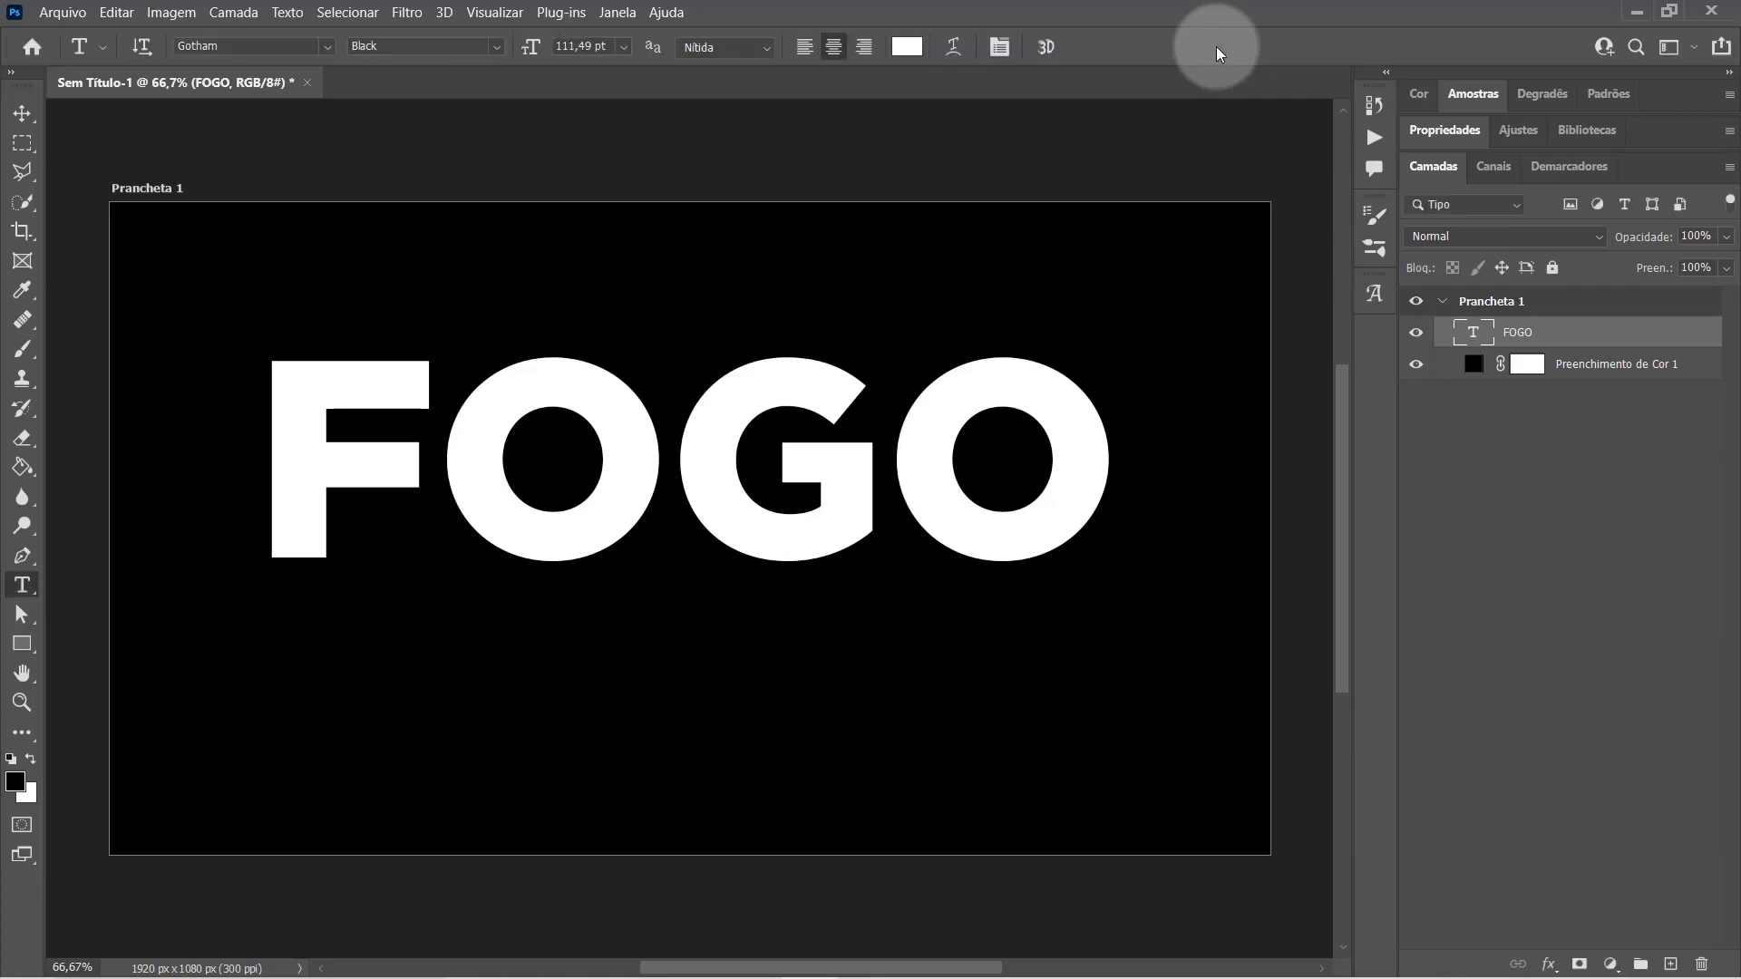
pyautogui.click(23, 124)
pyautogui.moveTo(734, 418)
pyautogui.mouseDown()
pyautogui.moveTo(747, 509)
pyautogui.moveTo(743, 479)
pyautogui.mouseUp()
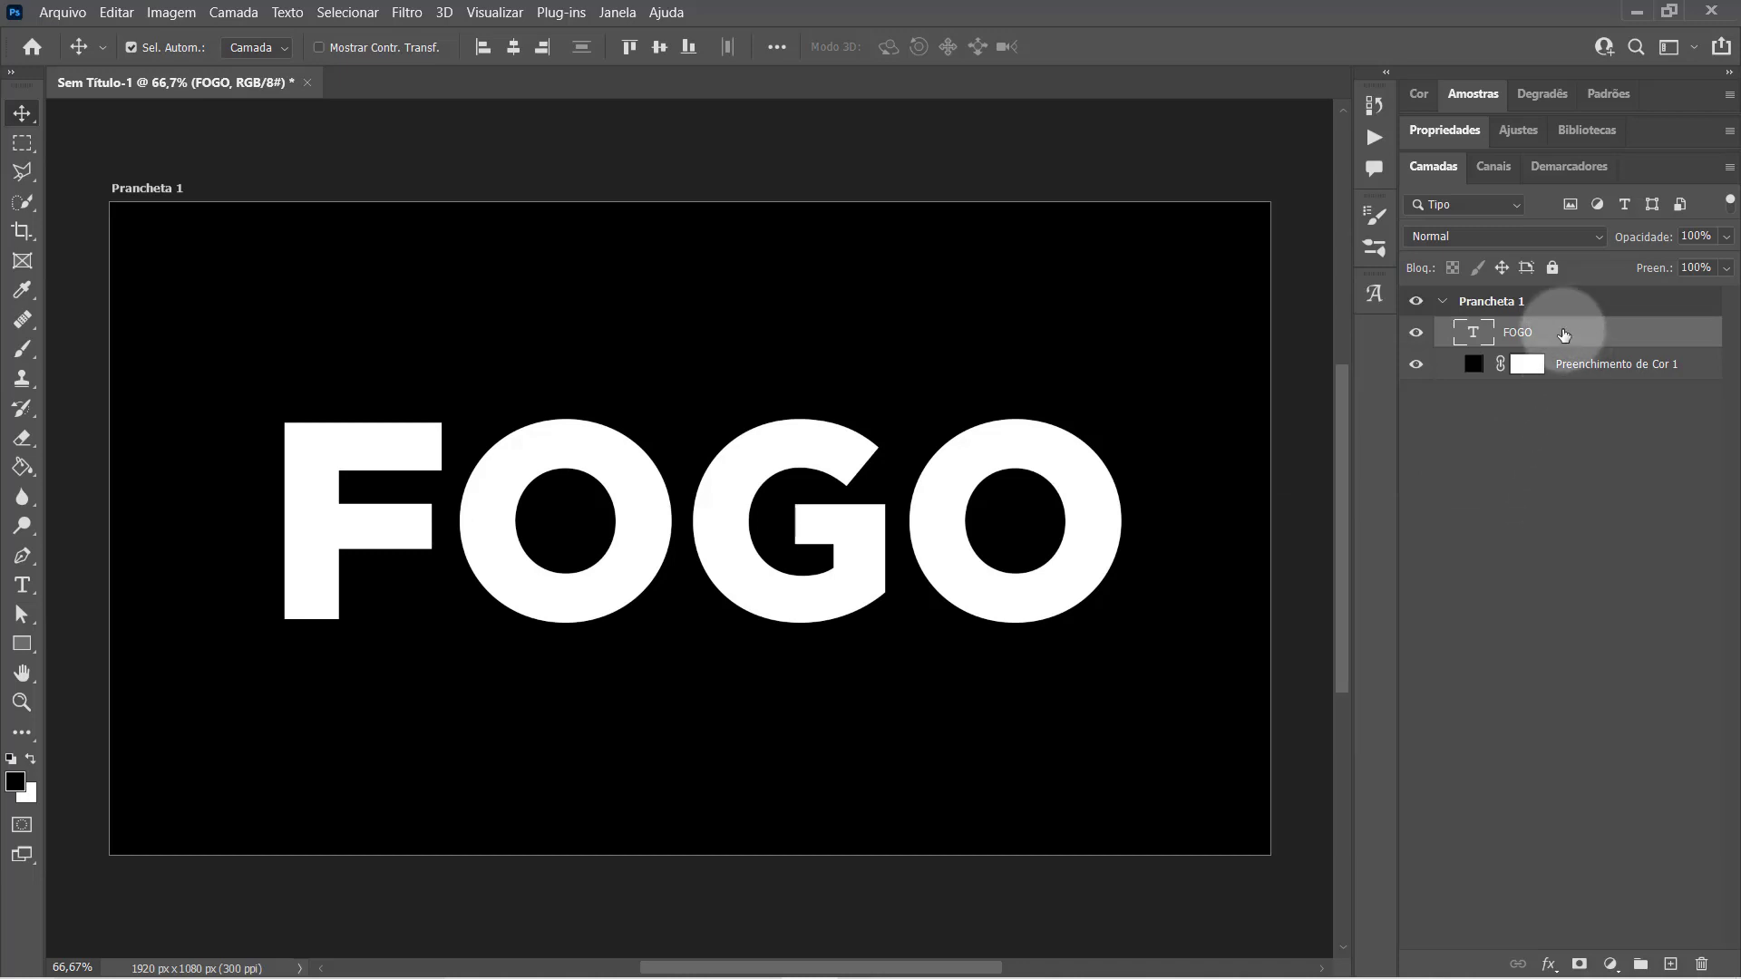
# Give the FOGO layer an orange #de6f00 Colour Overlay layer style
pyautogui.doubleClick(1563, 334)
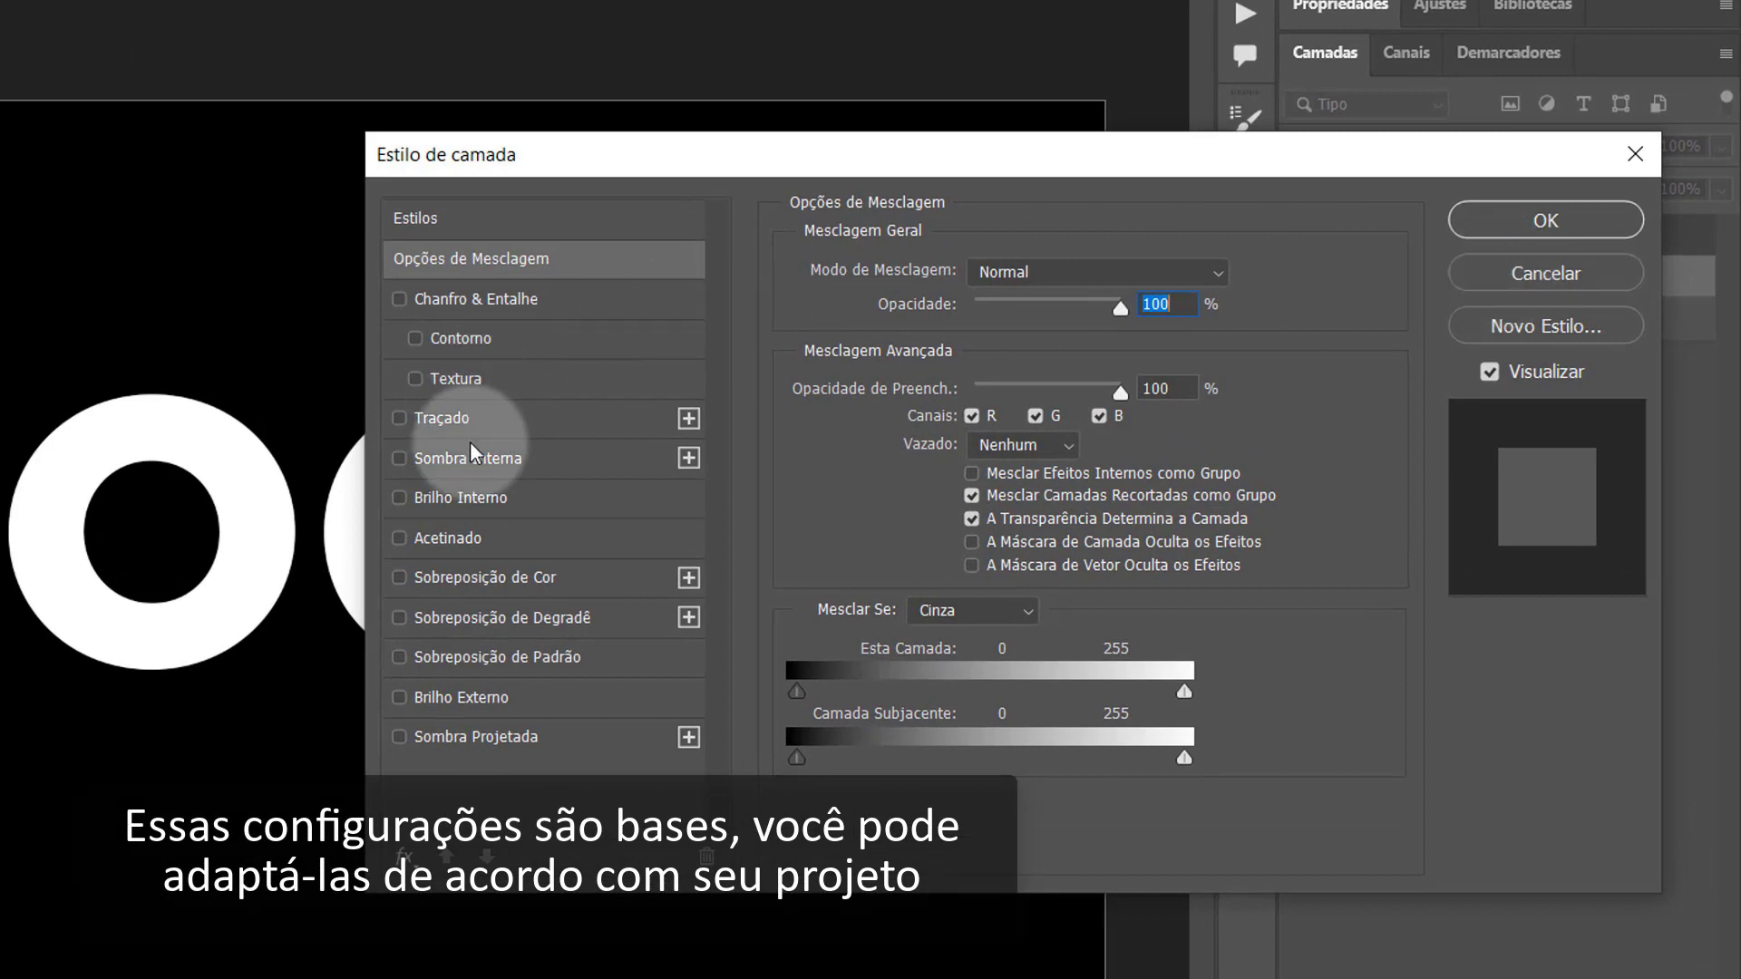
pyautogui.click(485, 580)
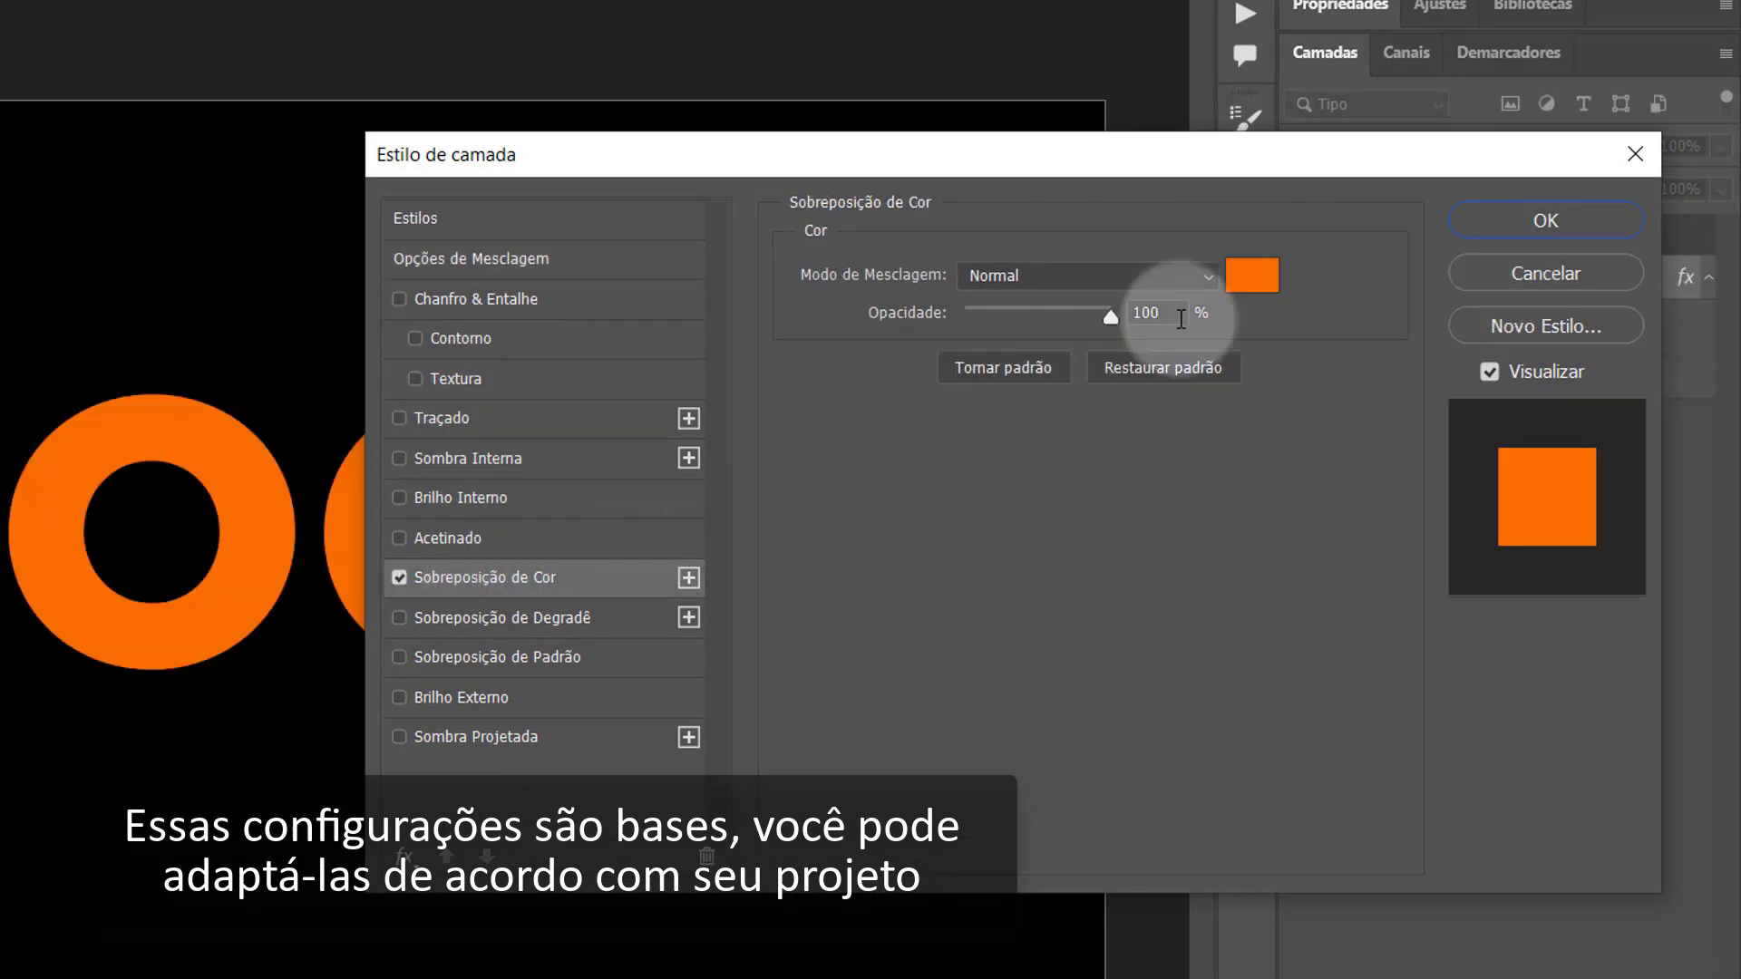
pyautogui.click(1252, 275)
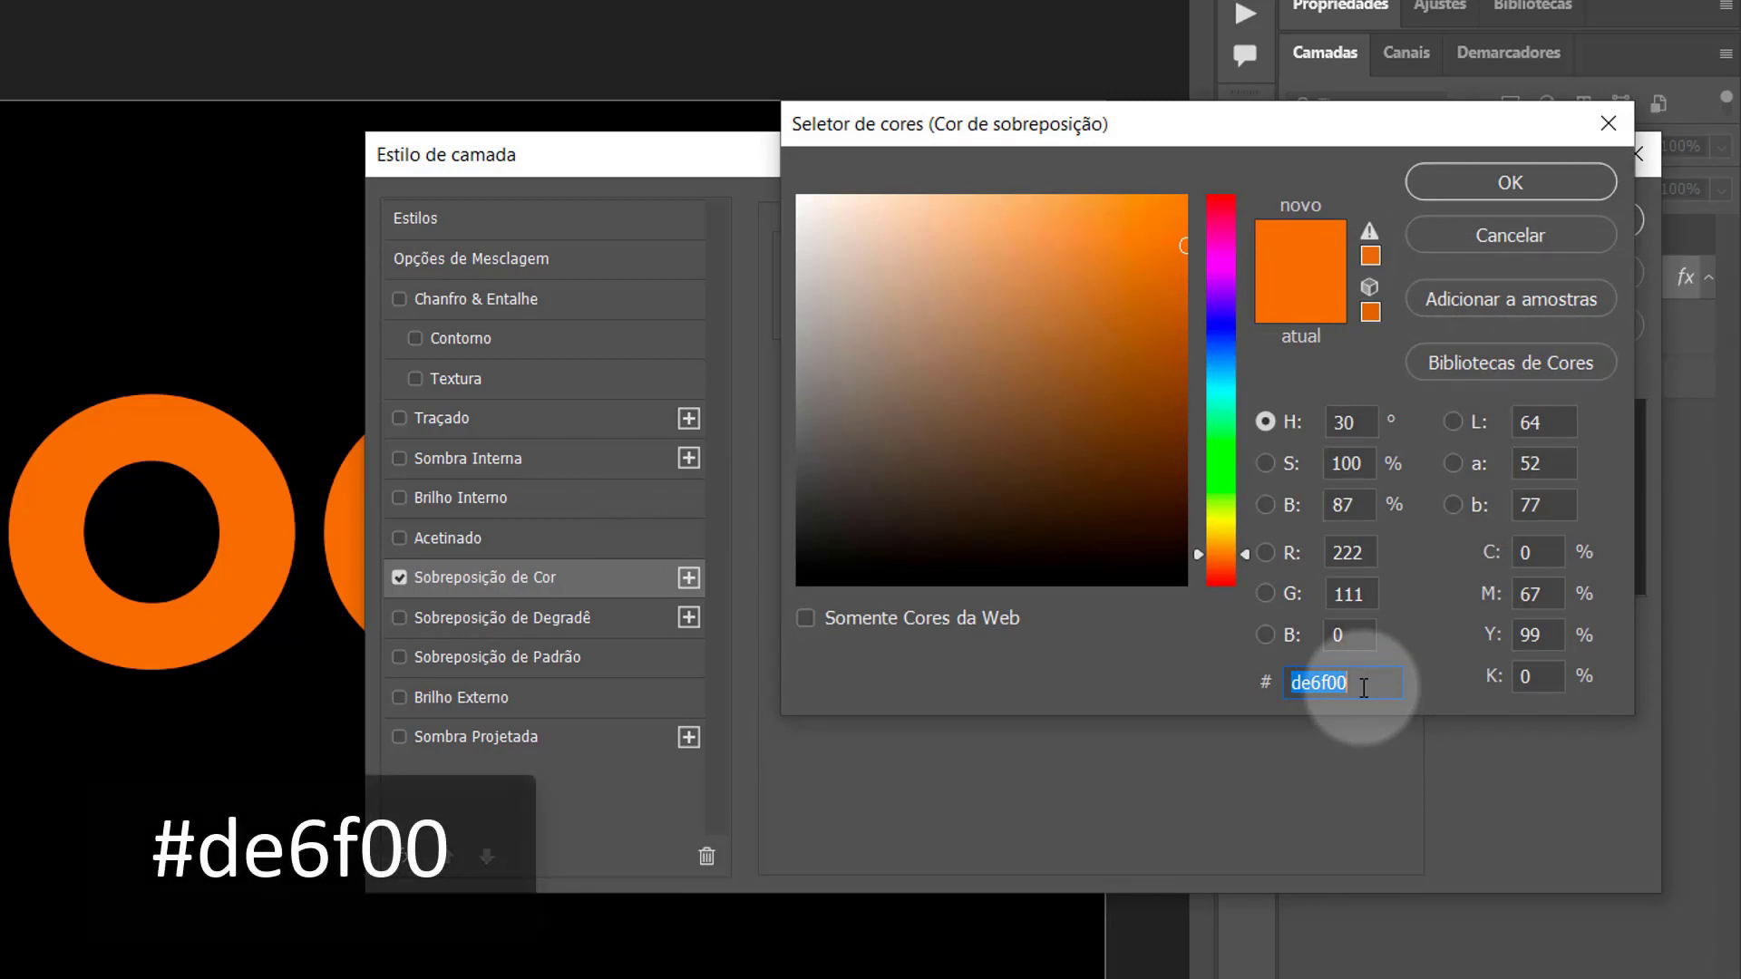
pyautogui.click(1500, 181)
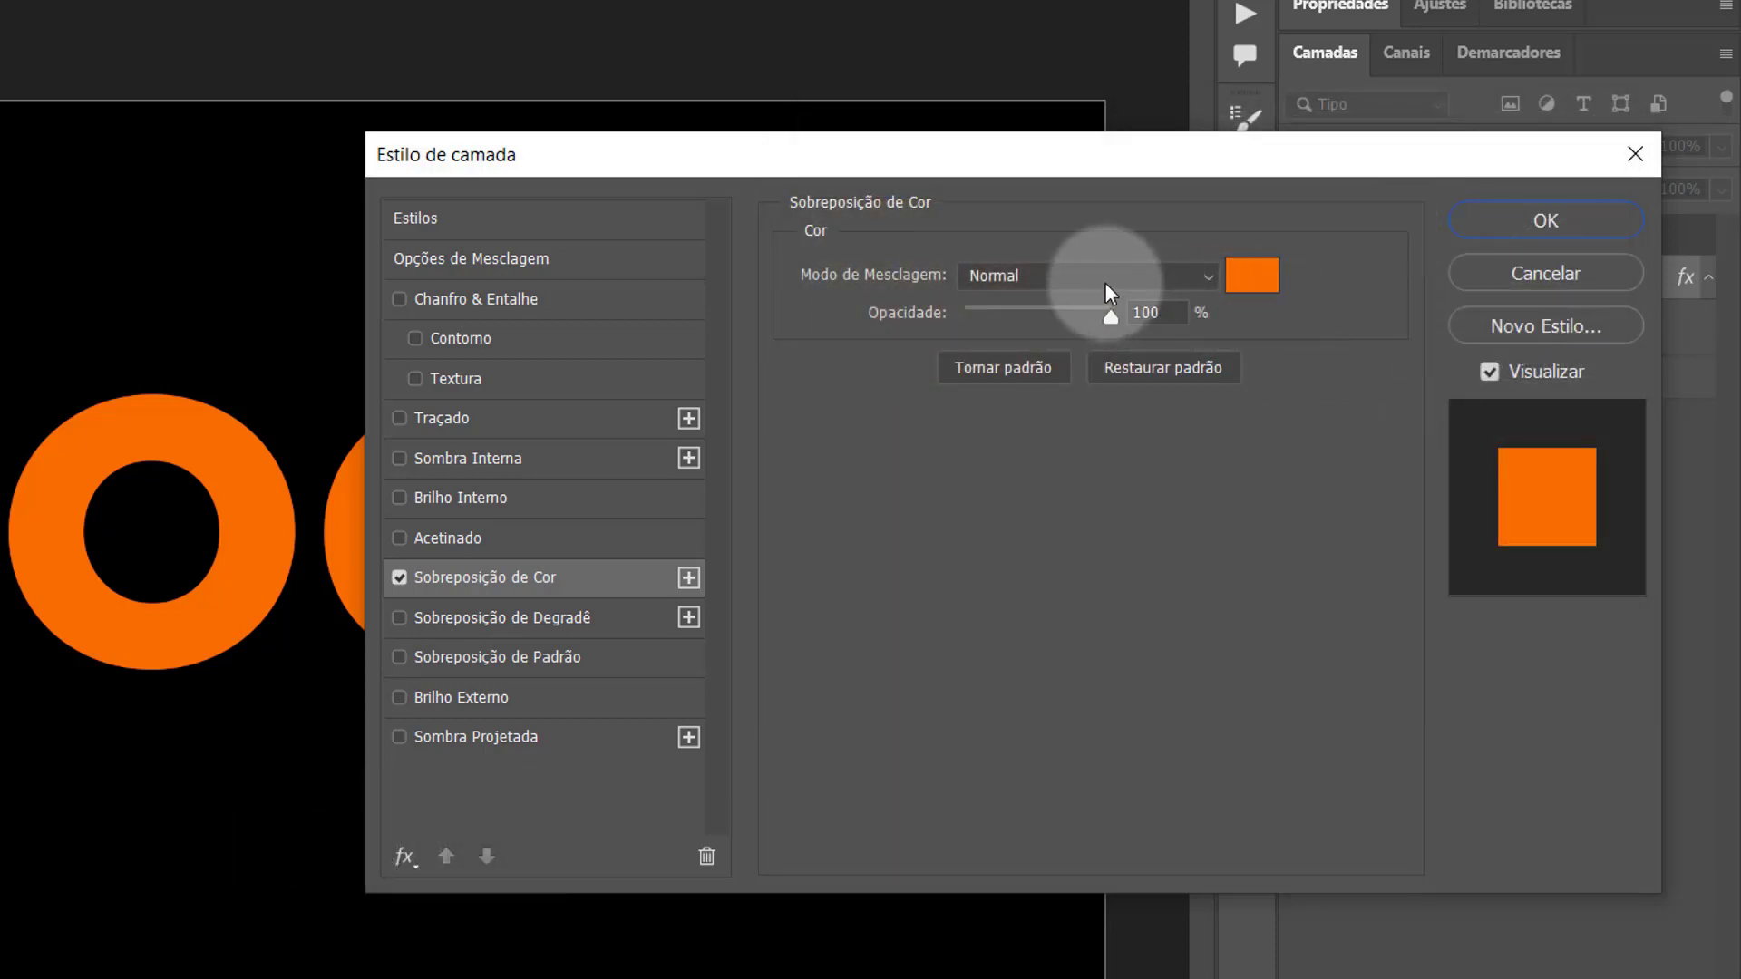
# Add a red #ff0000 drop shadow to FOGO and enable Inner Glow
pyautogui.click(476, 736)
pyautogui.click(1240, 290)
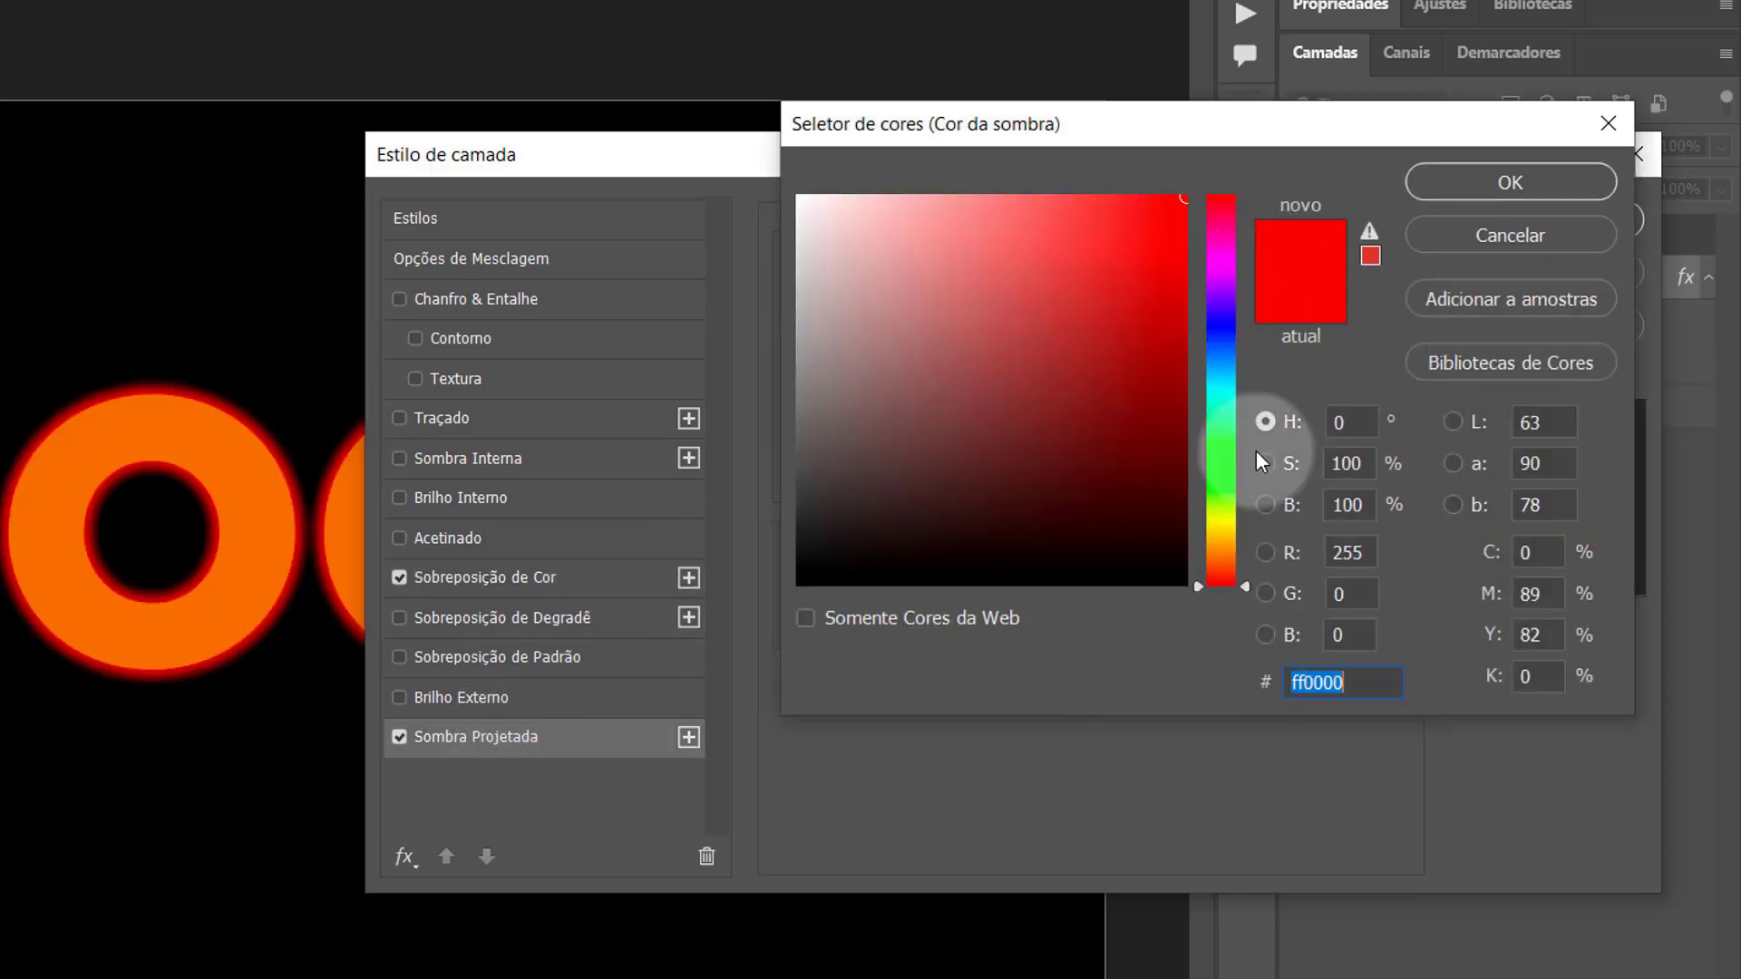
pyautogui.doubleClick(1380, 681)
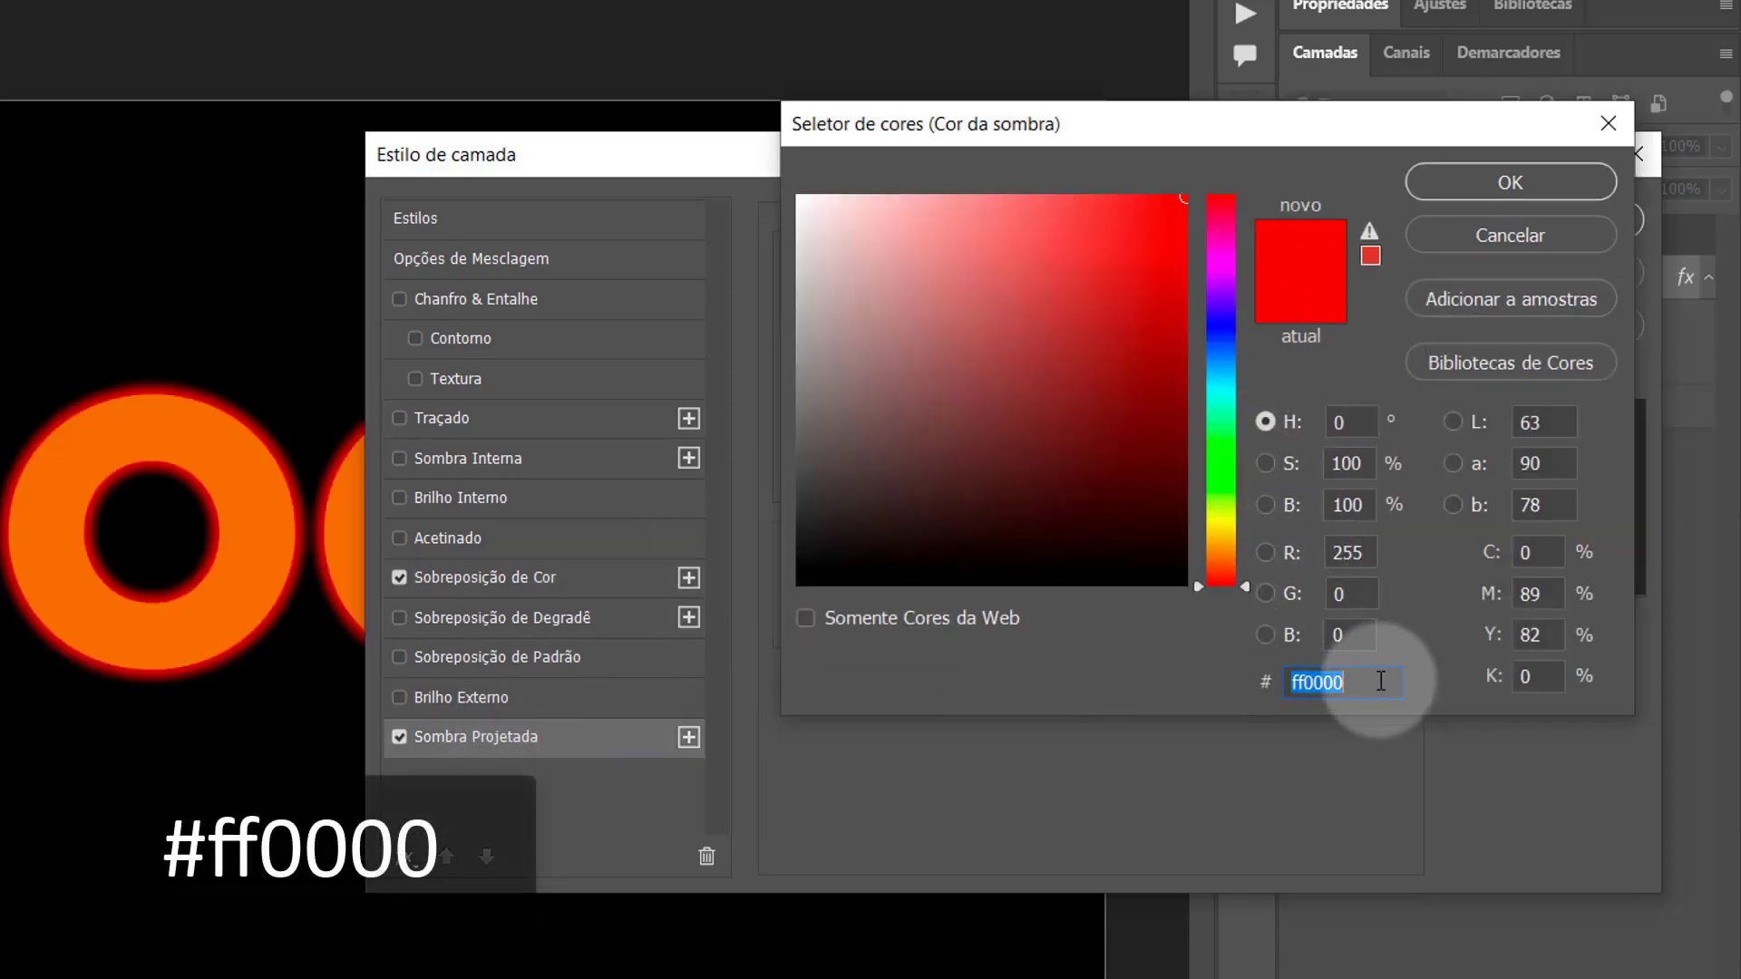
pyautogui.click(1451, 181)
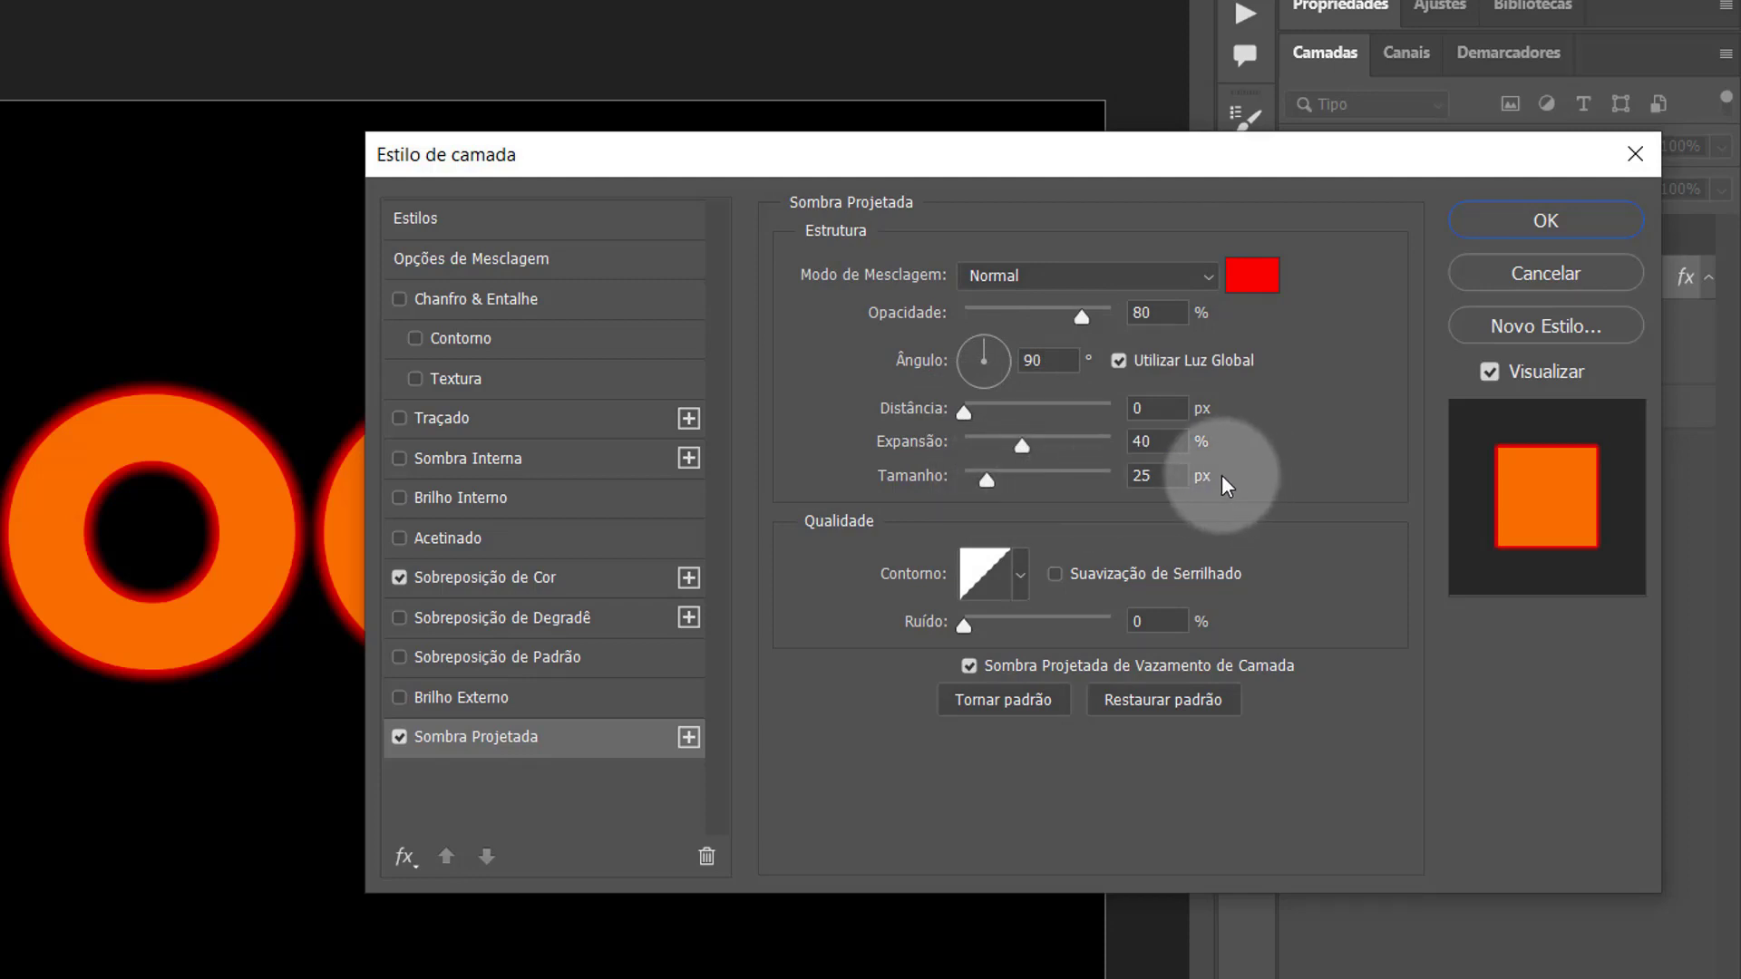
pyautogui.click(490, 501)
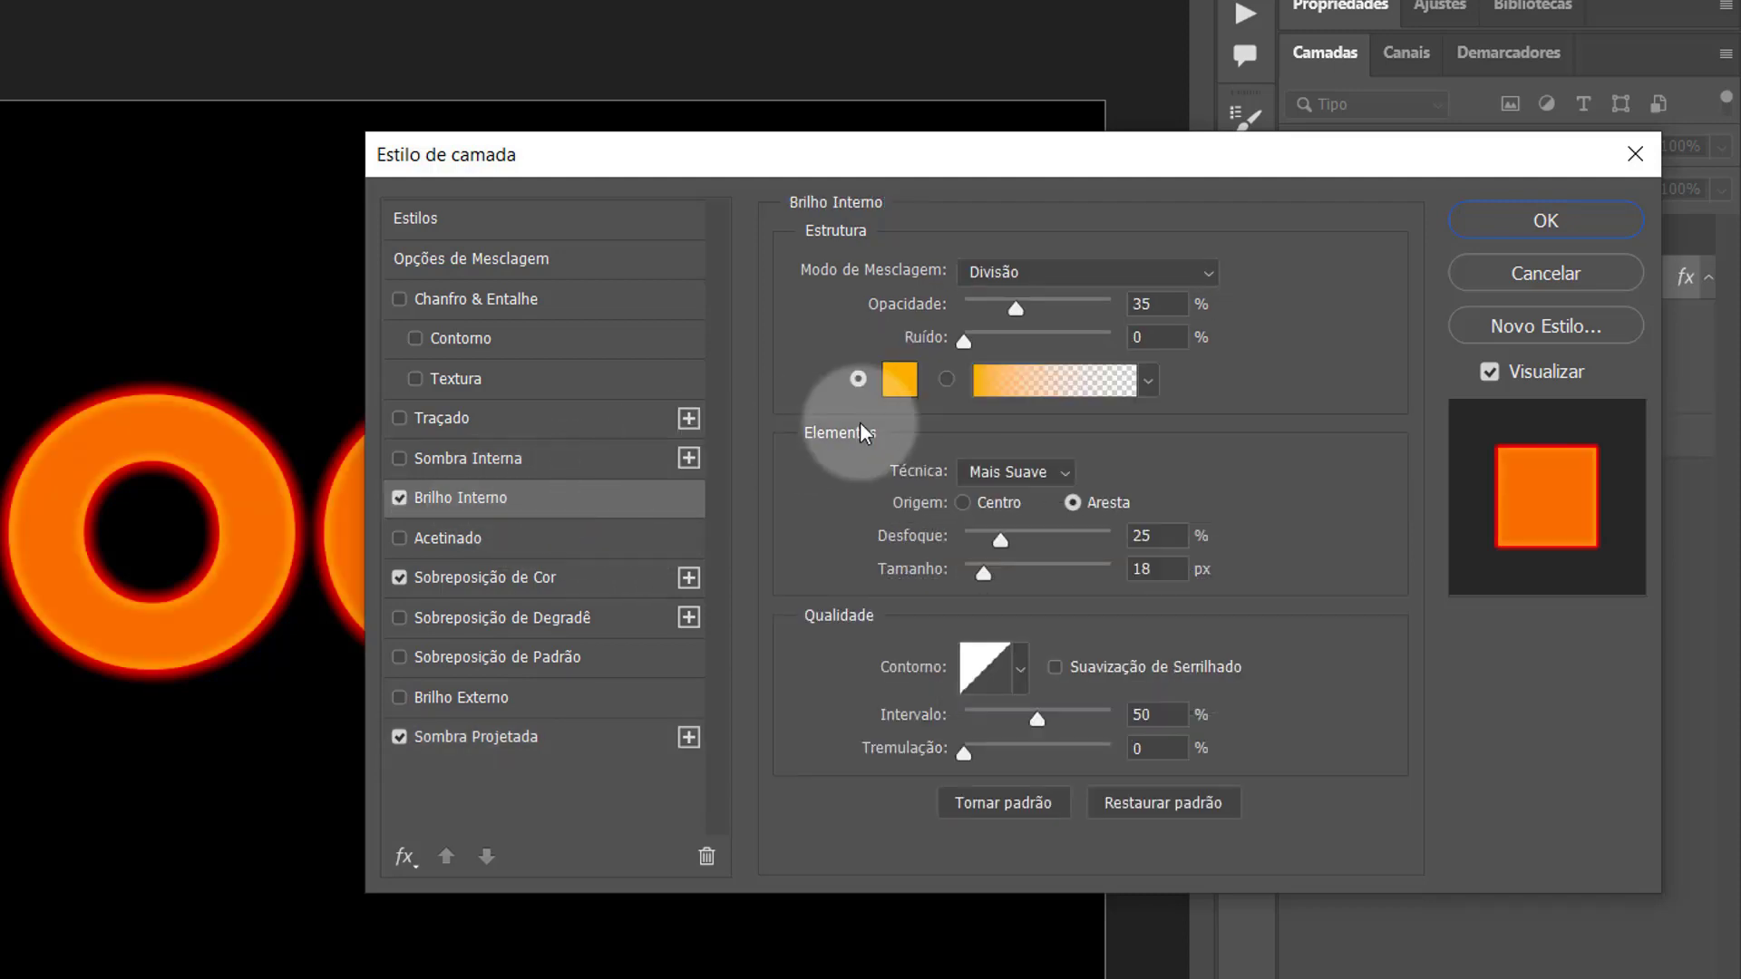
# Set the inner glow to #ffb30f and add a Multiply satin (opacity 20, angle 90, distance 27, size 16)
pyautogui.click(900, 381)
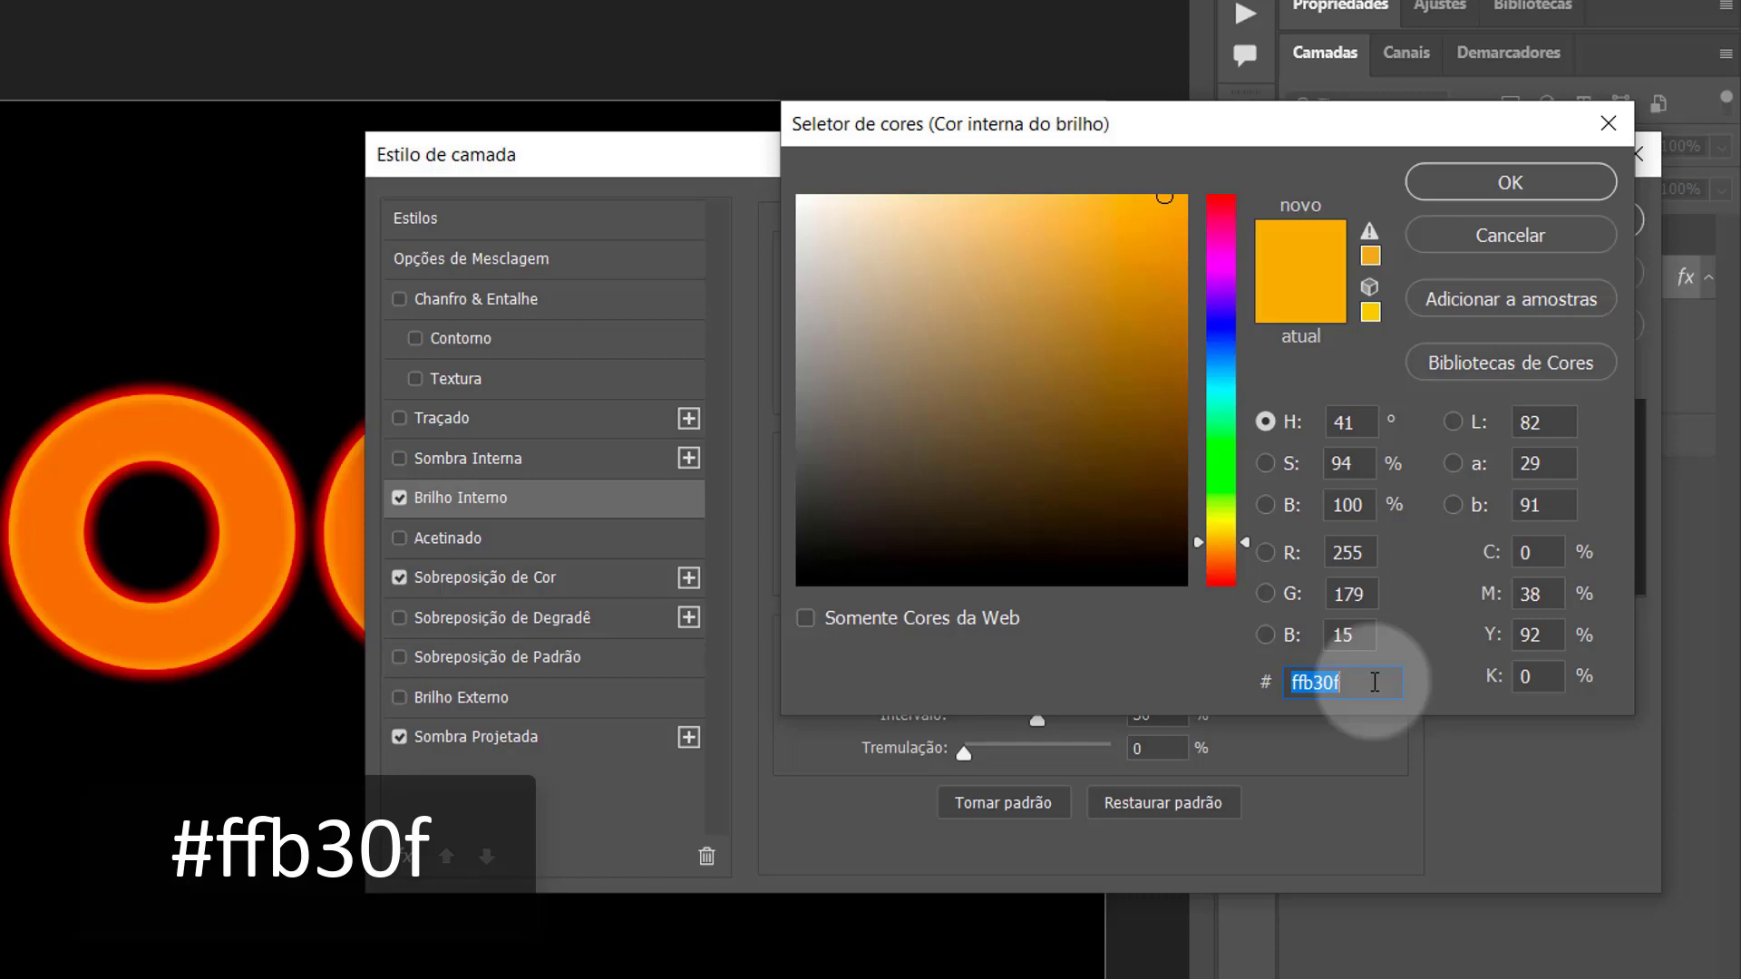
pyautogui.click(1437, 181)
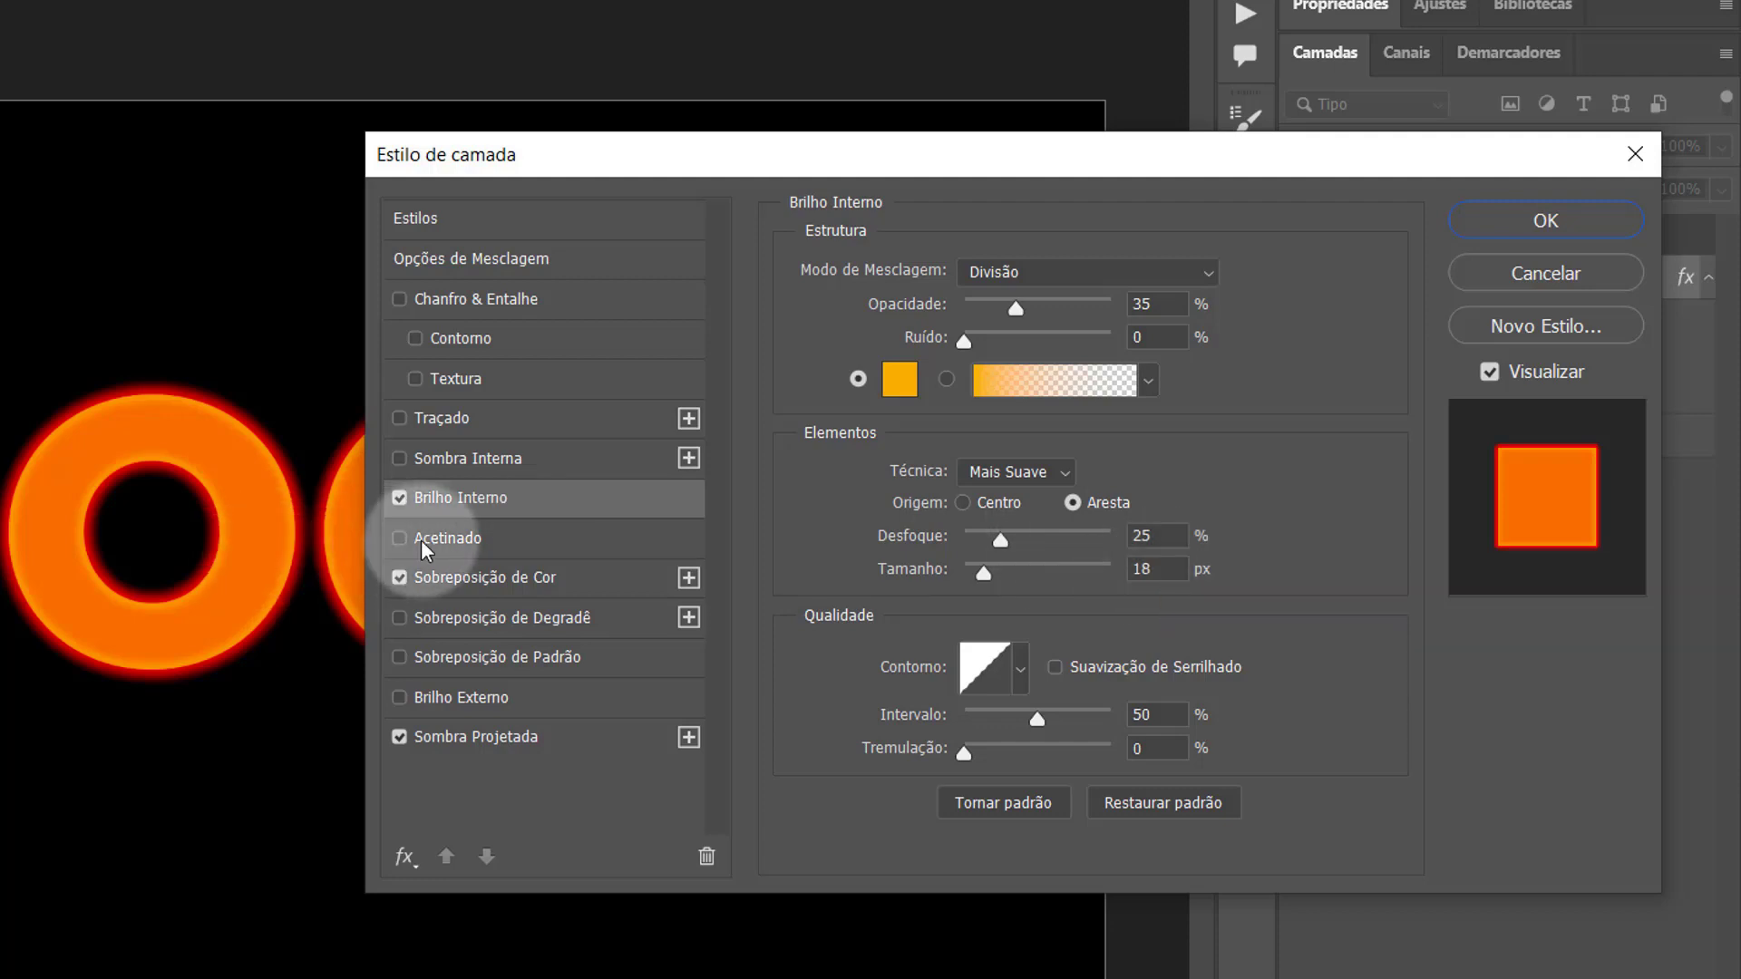
pyautogui.click(453, 539)
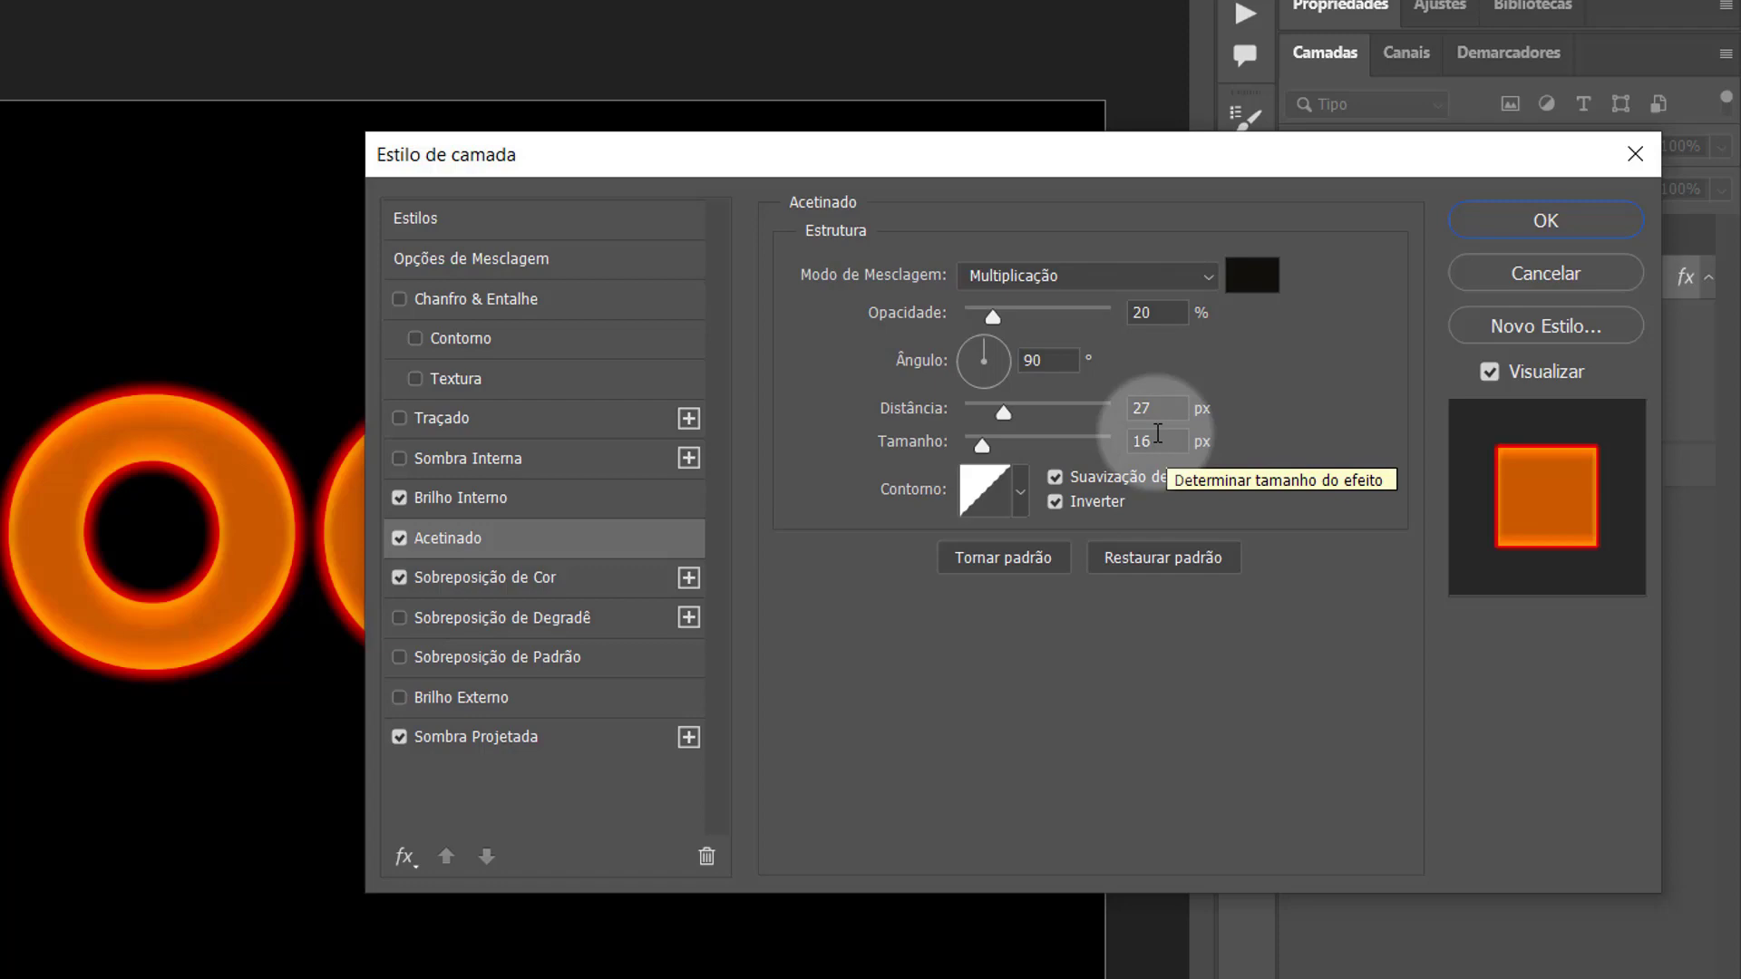
pyautogui.click(1545, 220)
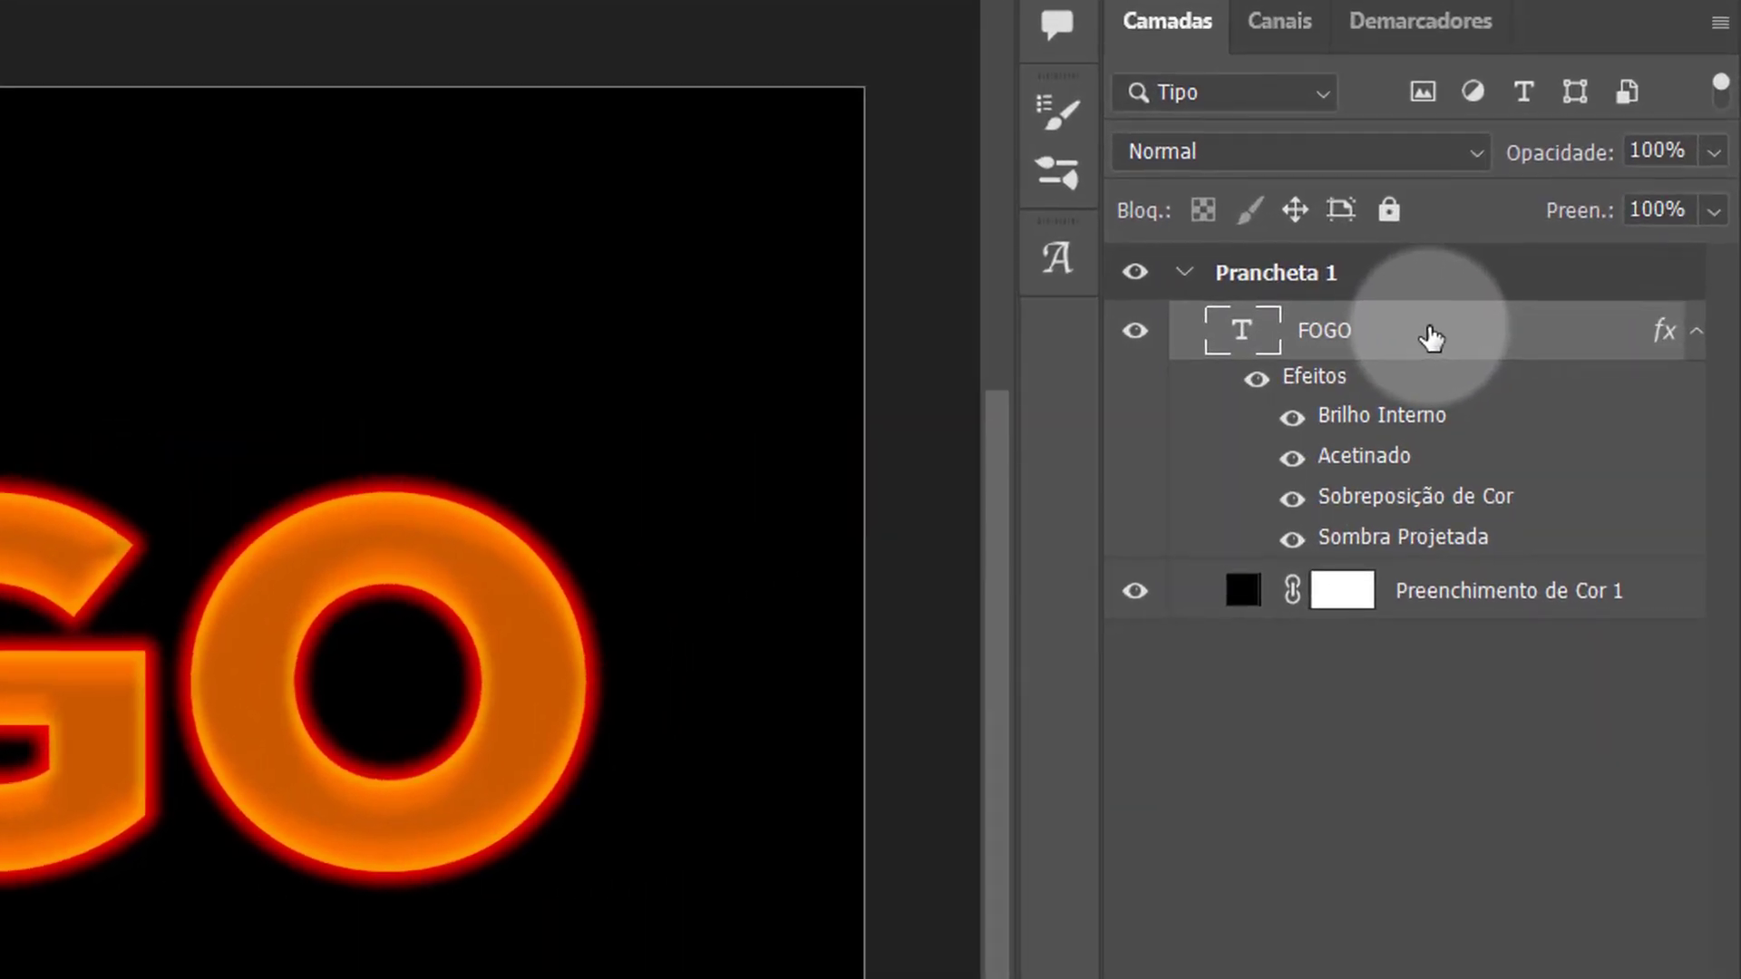
# Rasterize the FOGO type and then its layer style so the glow effects become pixels
pyautogui.rightClick(1429, 335)
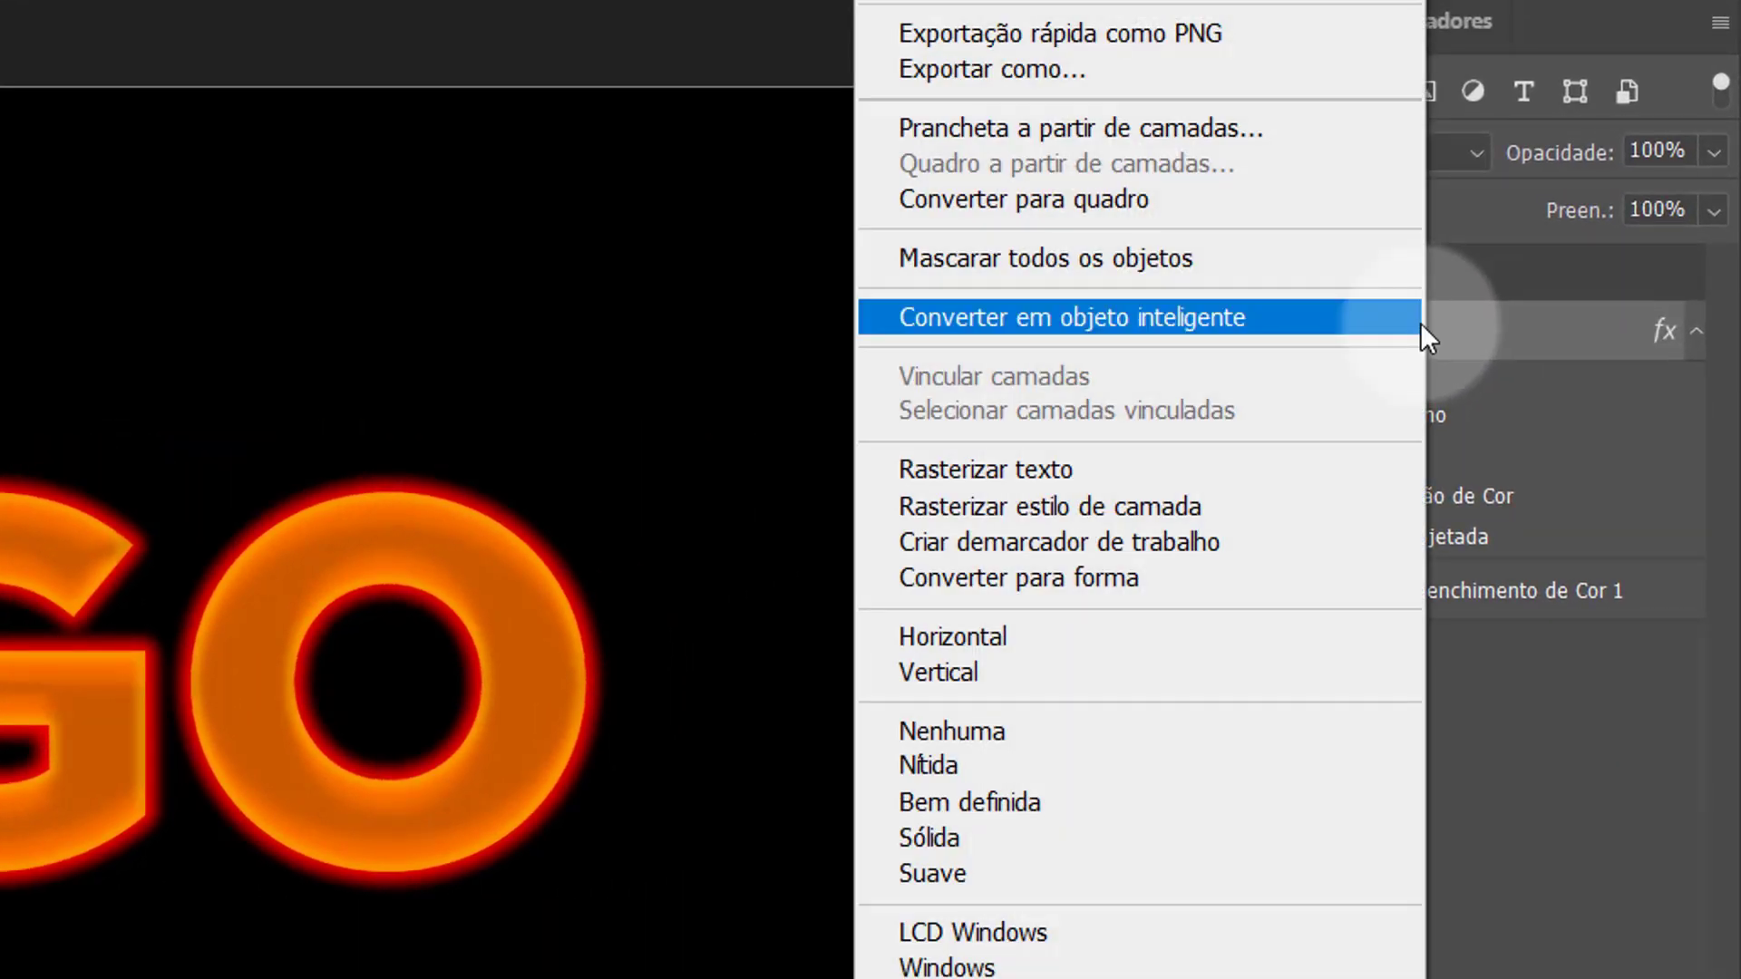
pyautogui.click(1205, 467)
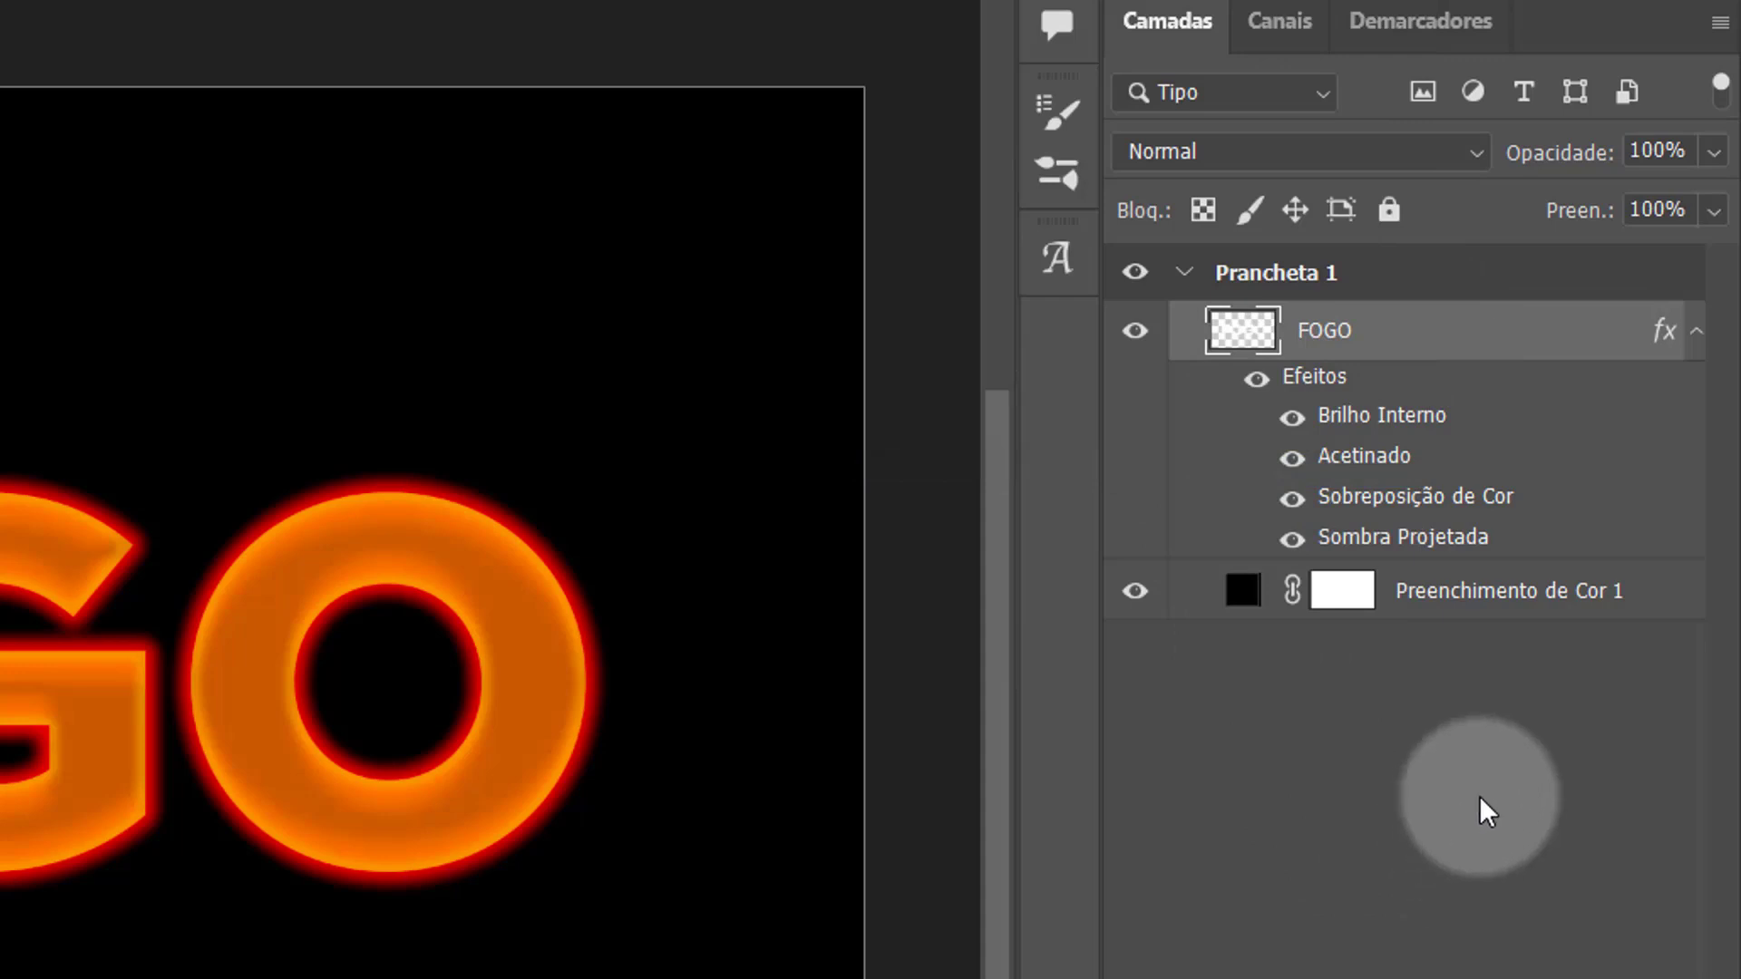
pyautogui.rightClick(1431, 329)
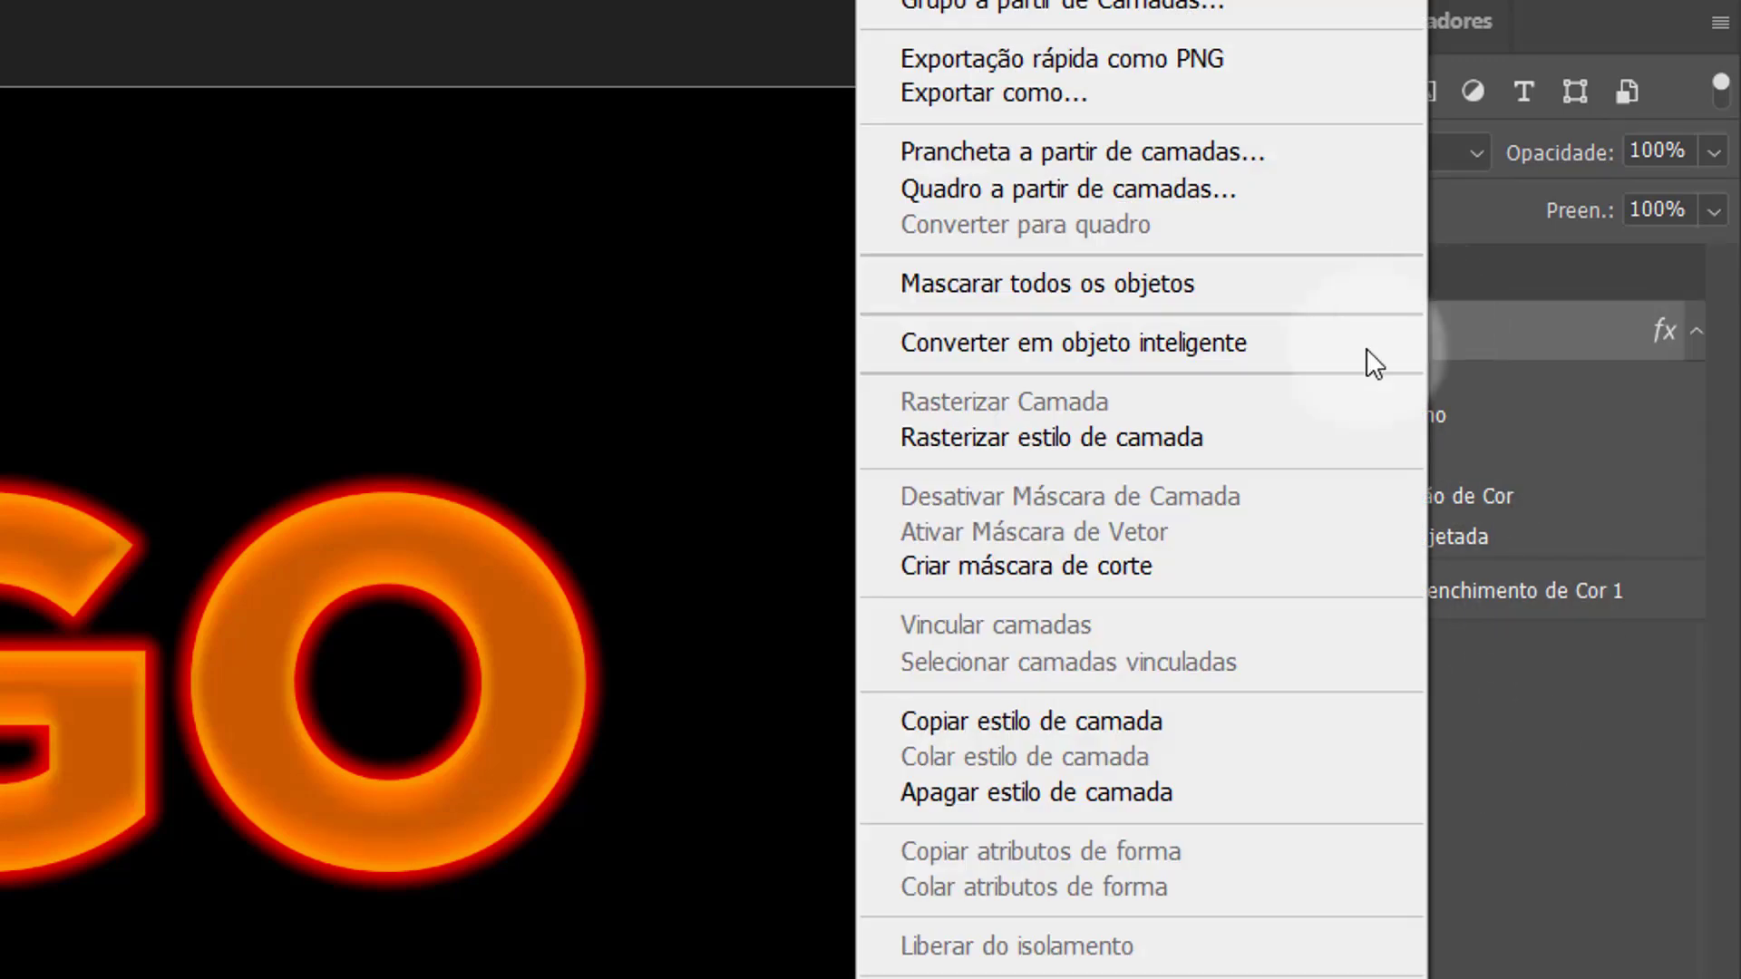
pyautogui.click(1233, 437)
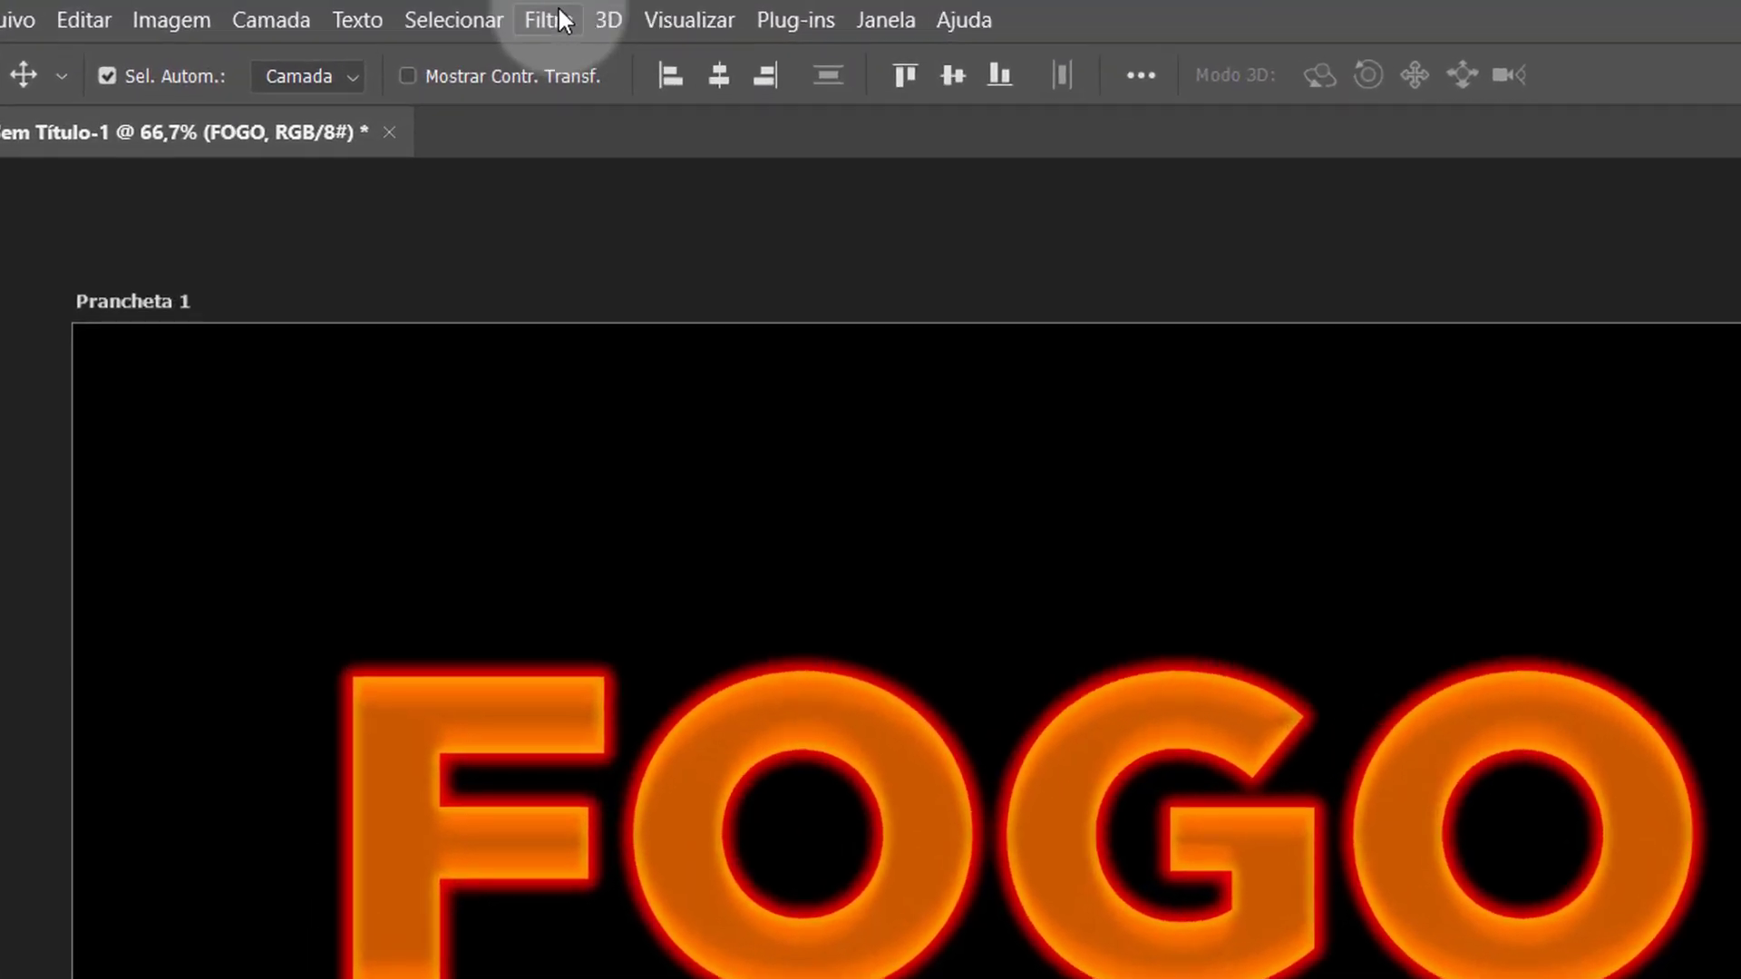
pyautogui.click(404, 14)
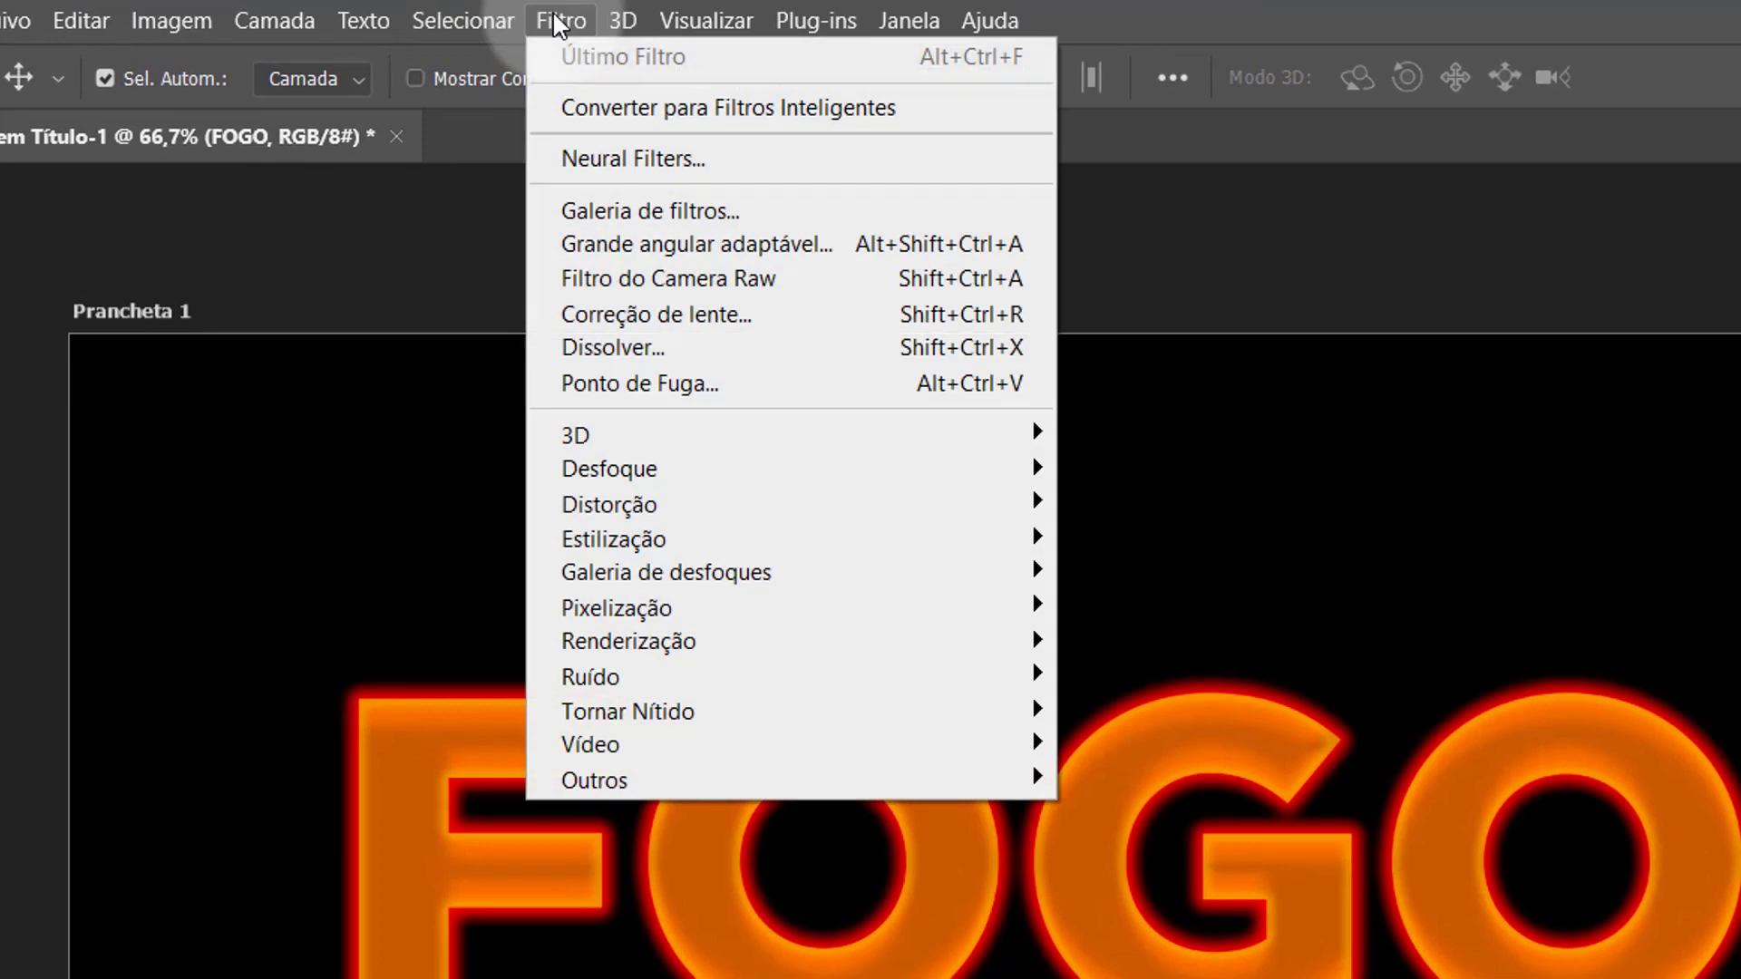
# In Liquify, warp the F's left edge and middle arm into jagged, wavy outlines
pyautogui.click(638, 348)
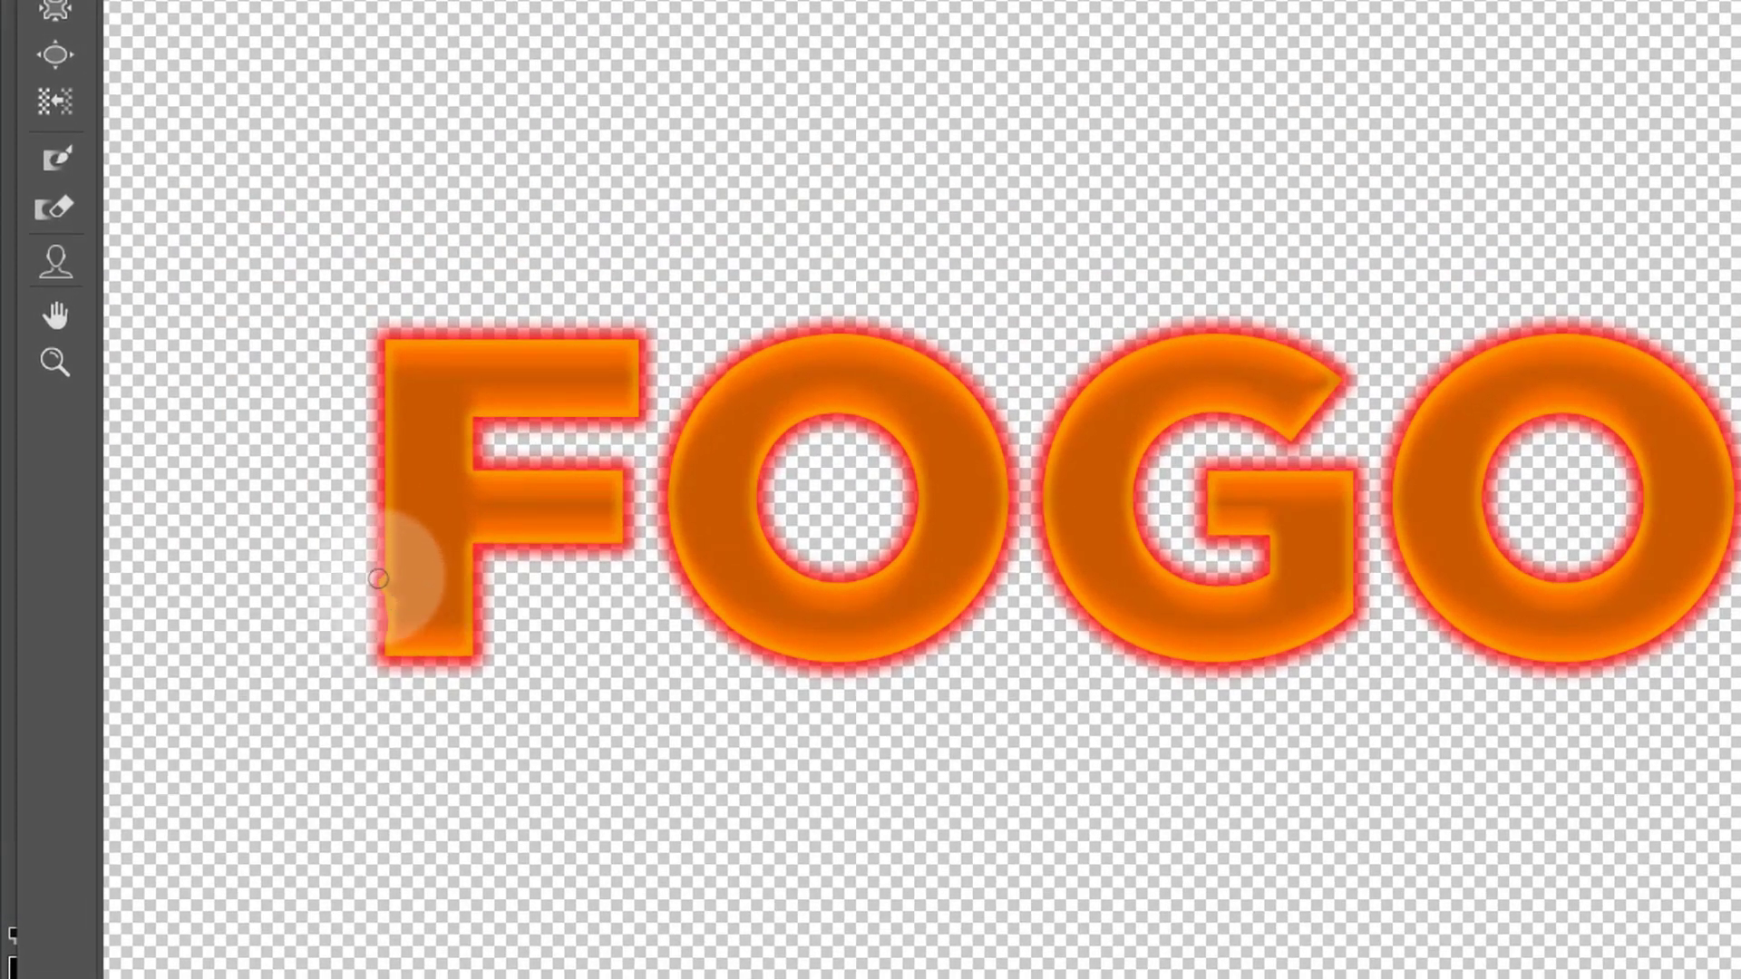
pyautogui.moveTo(378, 579); pyautogui.dragTo(372, 415)
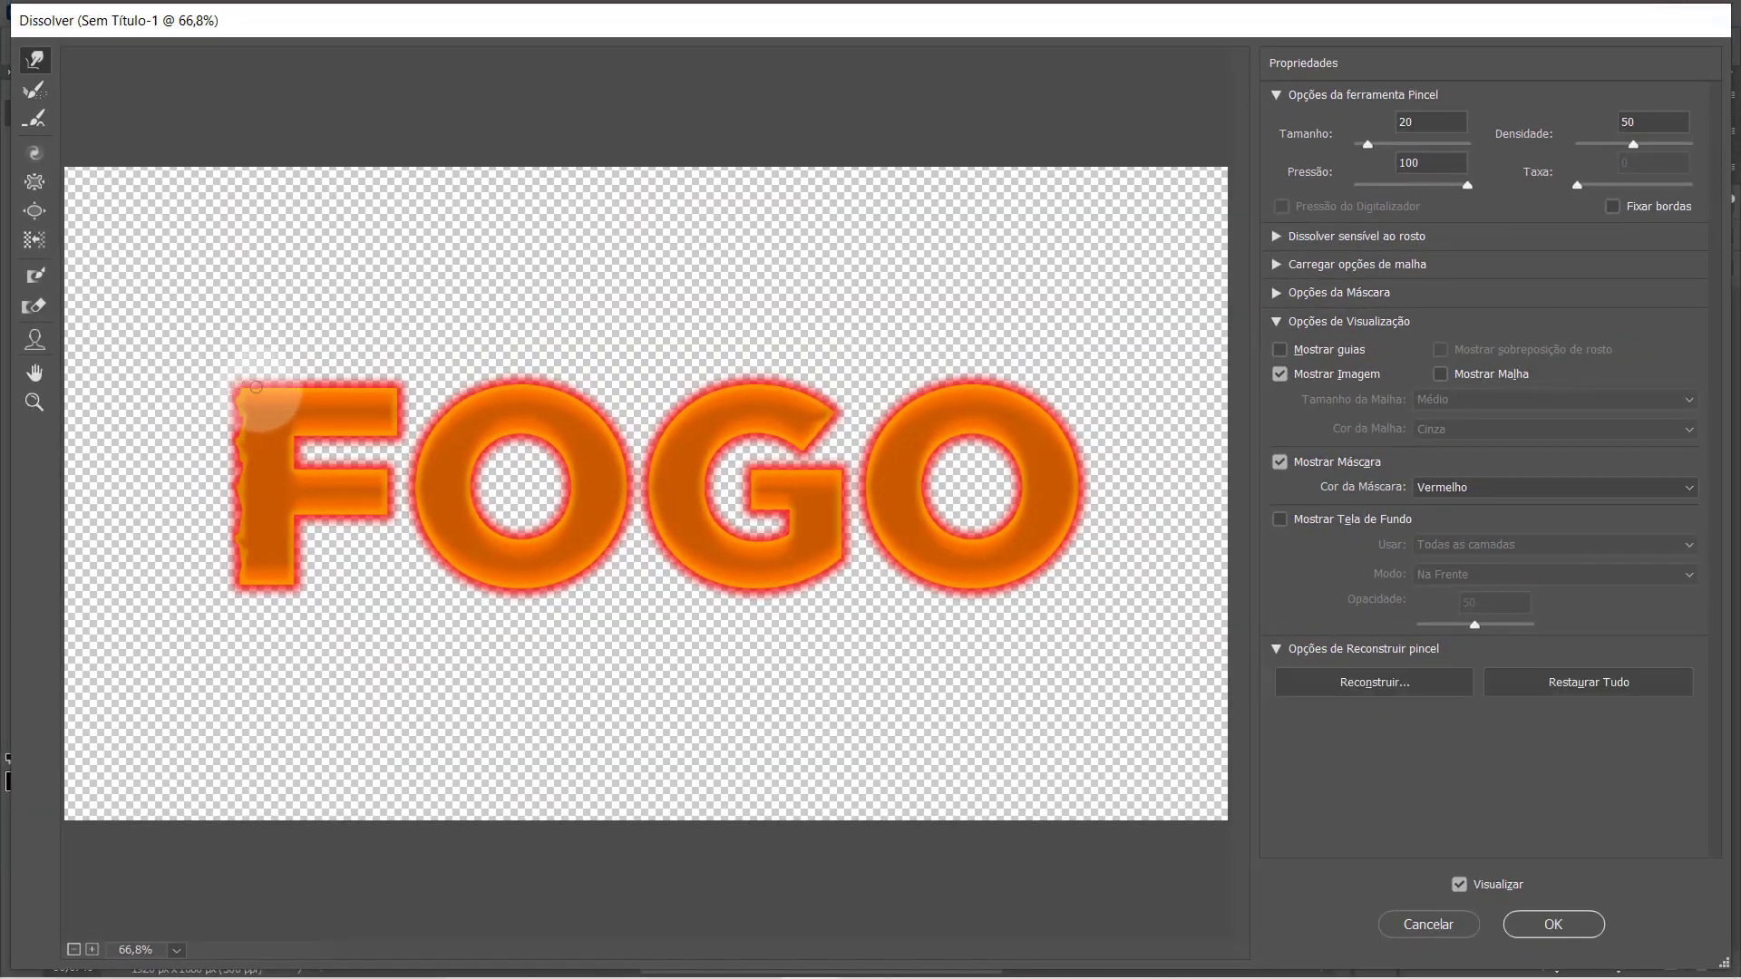
pyautogui.moveTo(256, 387); pyautogui.dragTo(399, 399)
pyautogui.scroll(1, 634, 590)
pyautogui.scroll(1, 635, 589)
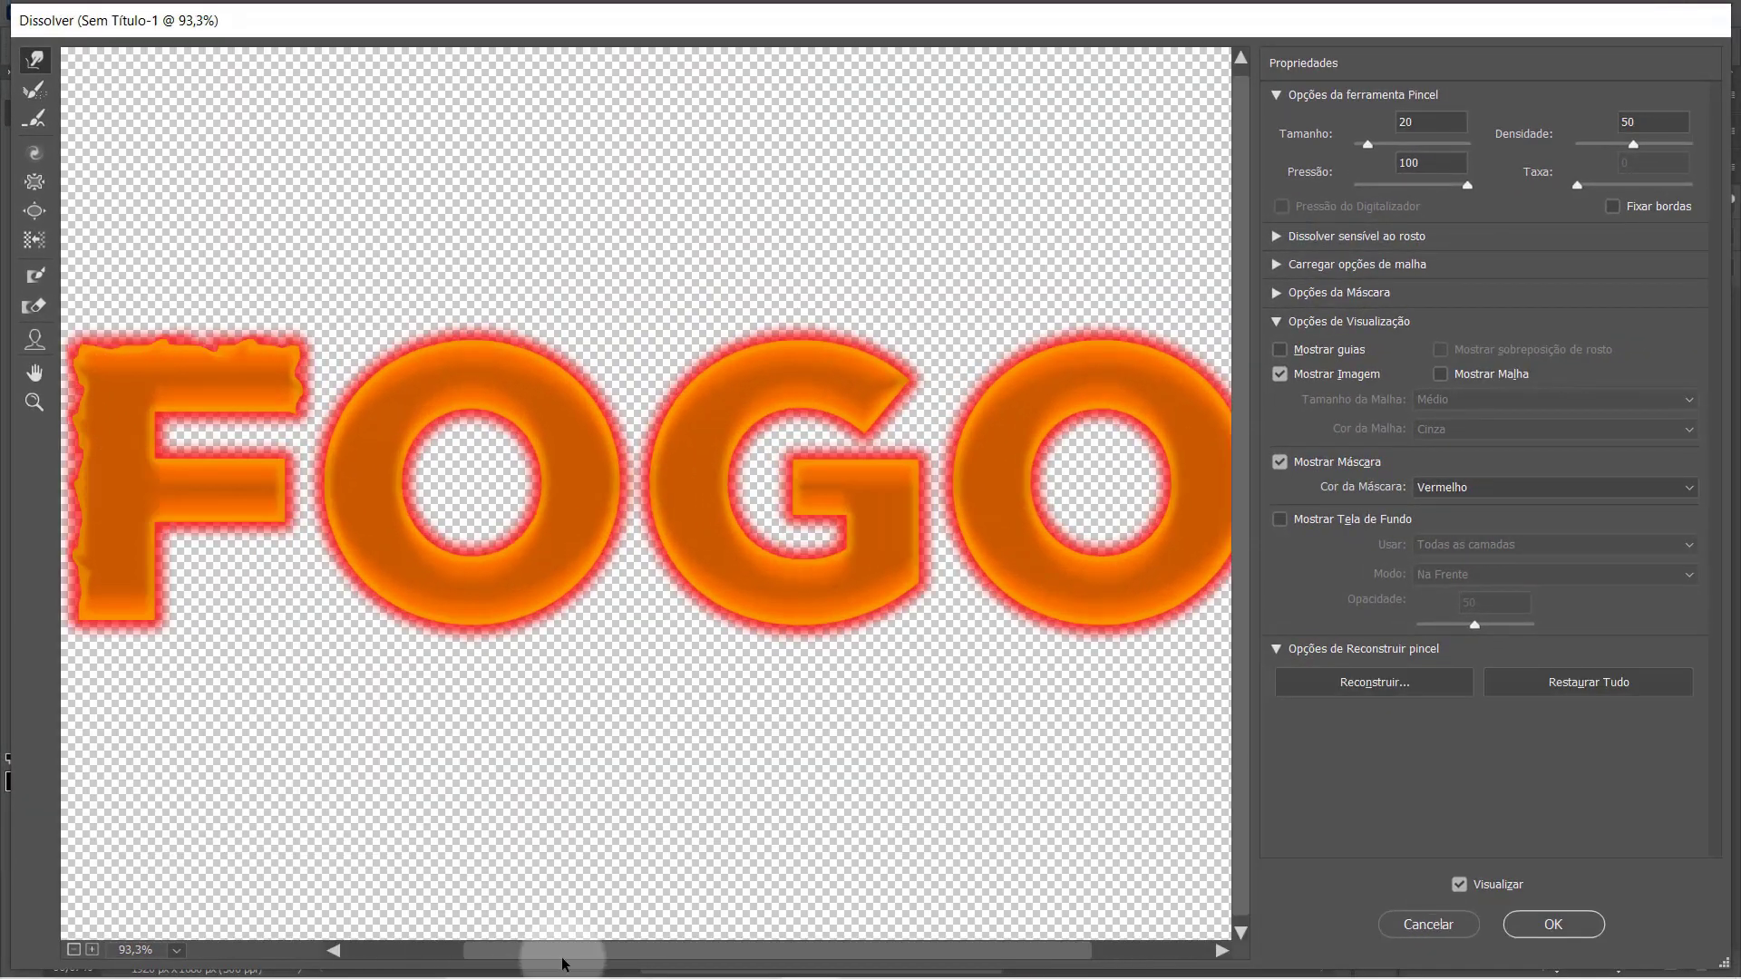
pyautogui.moveTo(564, 964); pyautogui.dragTo(442, 964)
pyautogui.hotkey('ctrl', '+')
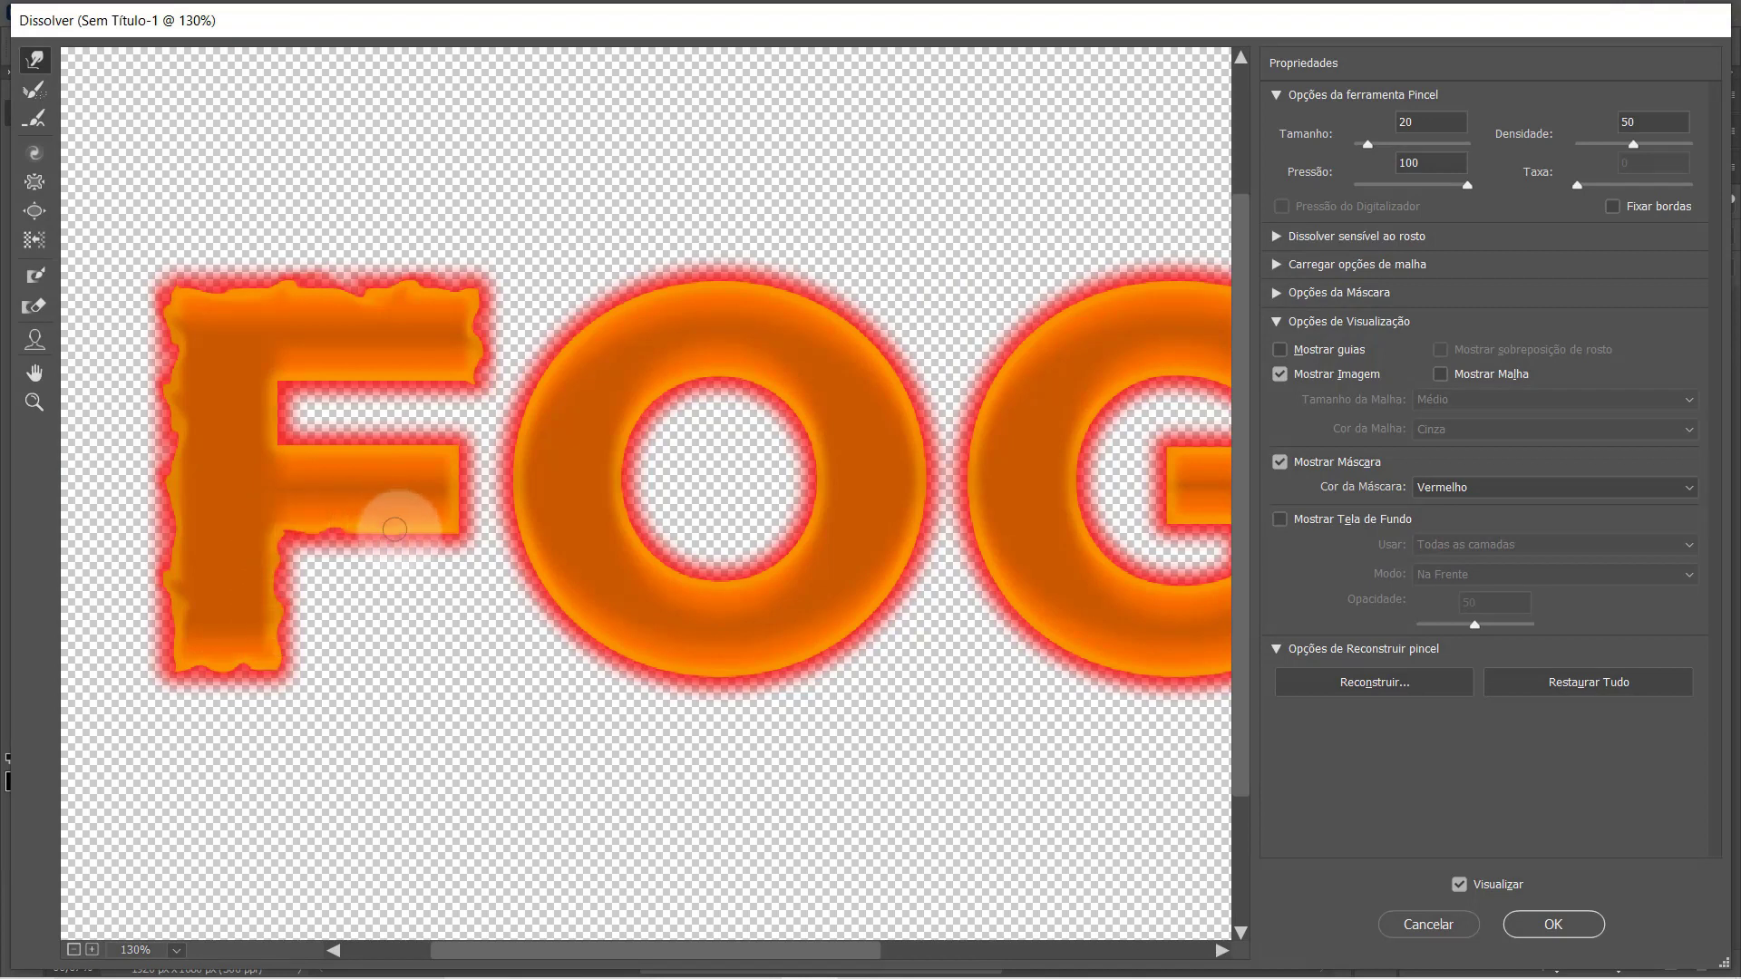
pyautogui.moveTo(427, 505); pyautogui.dragTo(280, 401)
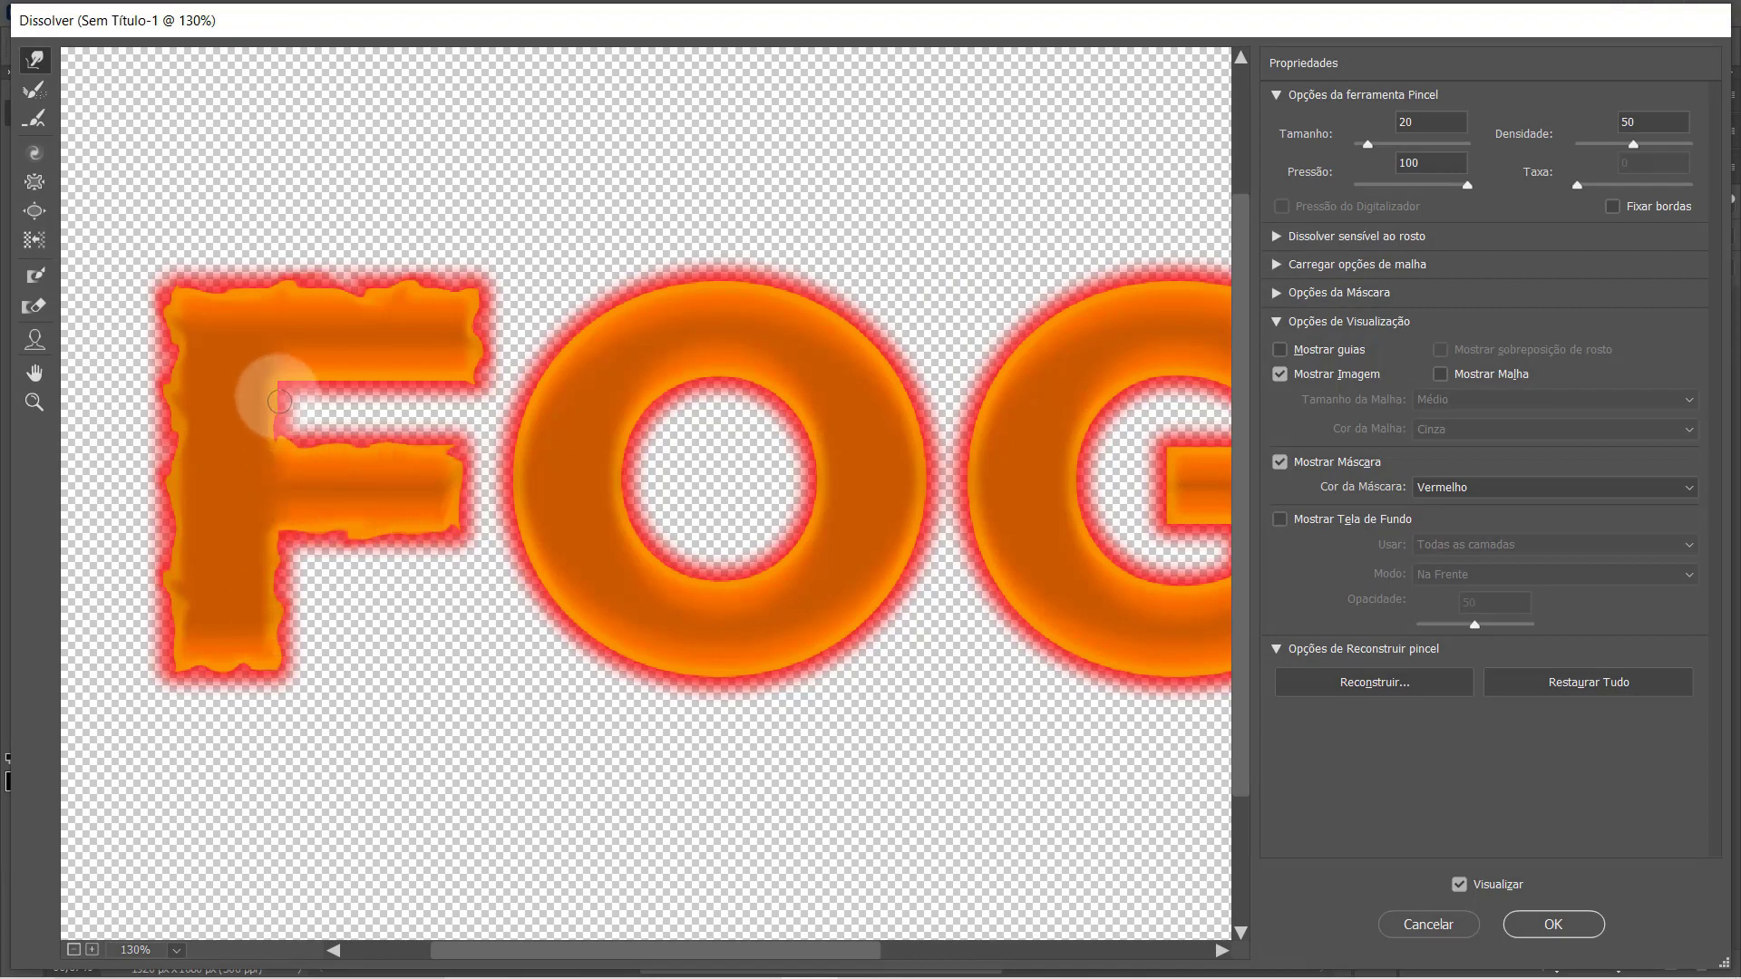
# Roughen the outer edges of the O and G with Forward Warp and apply Liquify
pyautogui.moveTo(614, 622)
pyautogui.mouseDown()
pyautogui.moveTo(709, 287)
pyautogui.moveTo(847, 315)
pyautogui.moveTo(817, 459)
pyautogui.mouseUp()
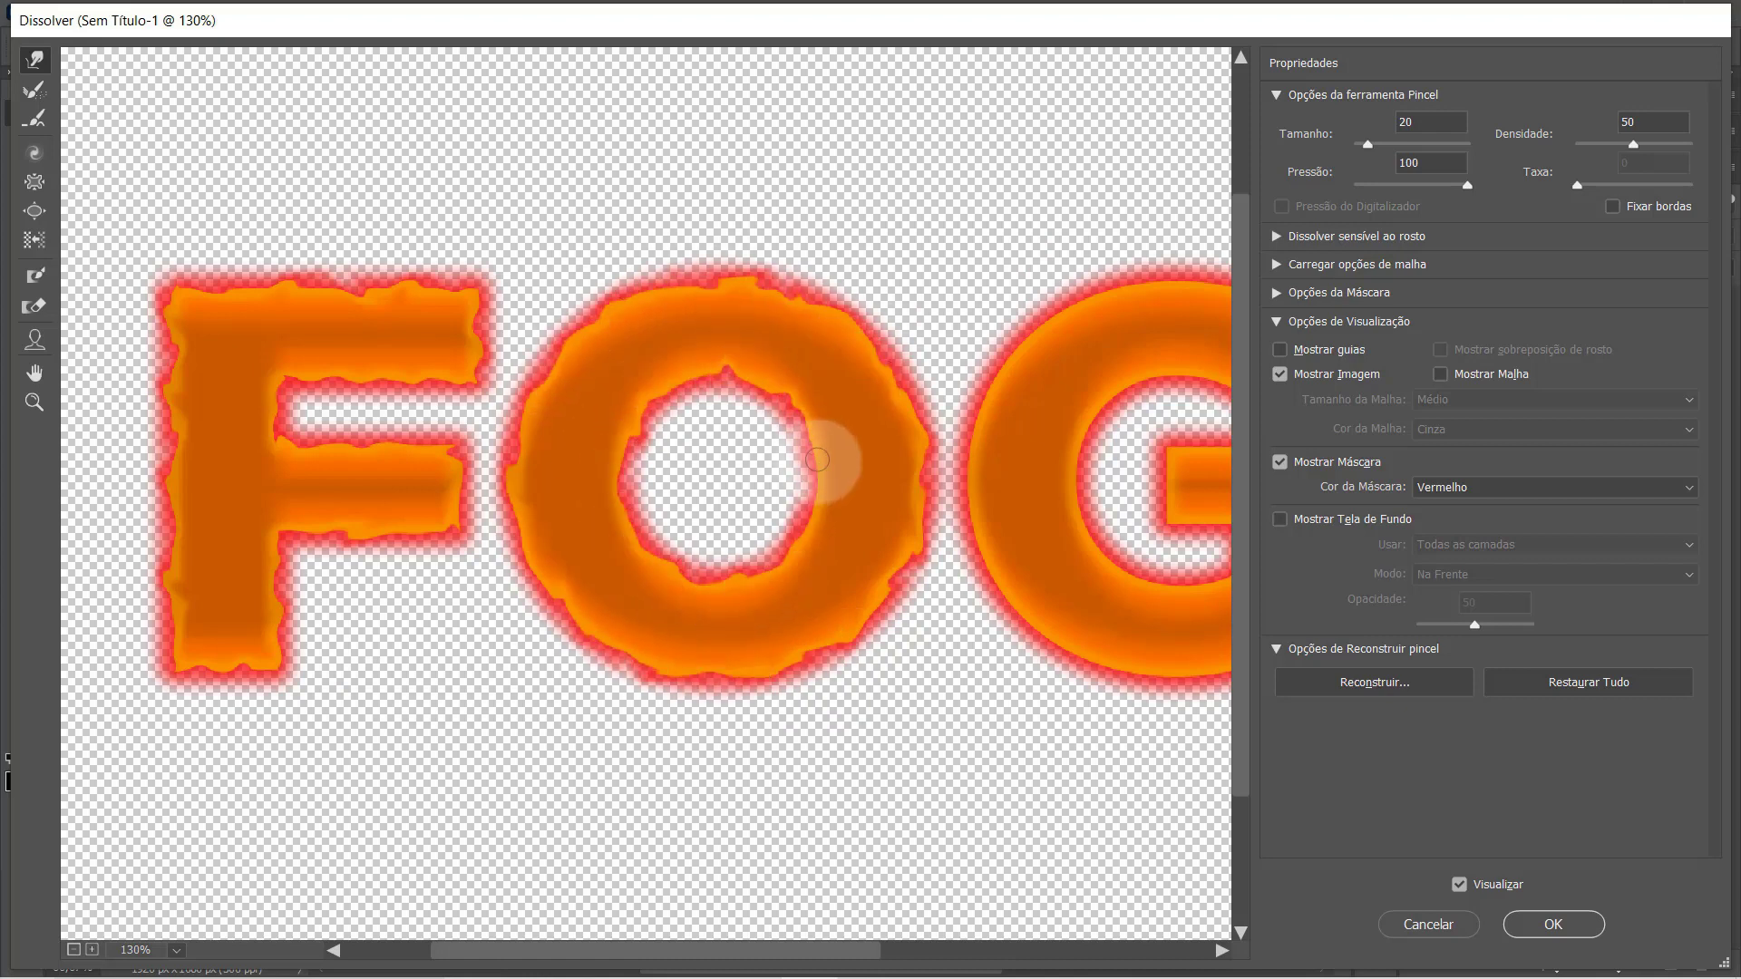
pyautogui.hscroll(5, 817, 460)
pyautogui.moveTo(603, 584)
pyautogui.mouseDown()
pyautogui.moveTo(911, 365)
pyautogui.moveTo(903, 644)
pyautogui.moveTo(671, 466)
pyautogui.mouseUp()
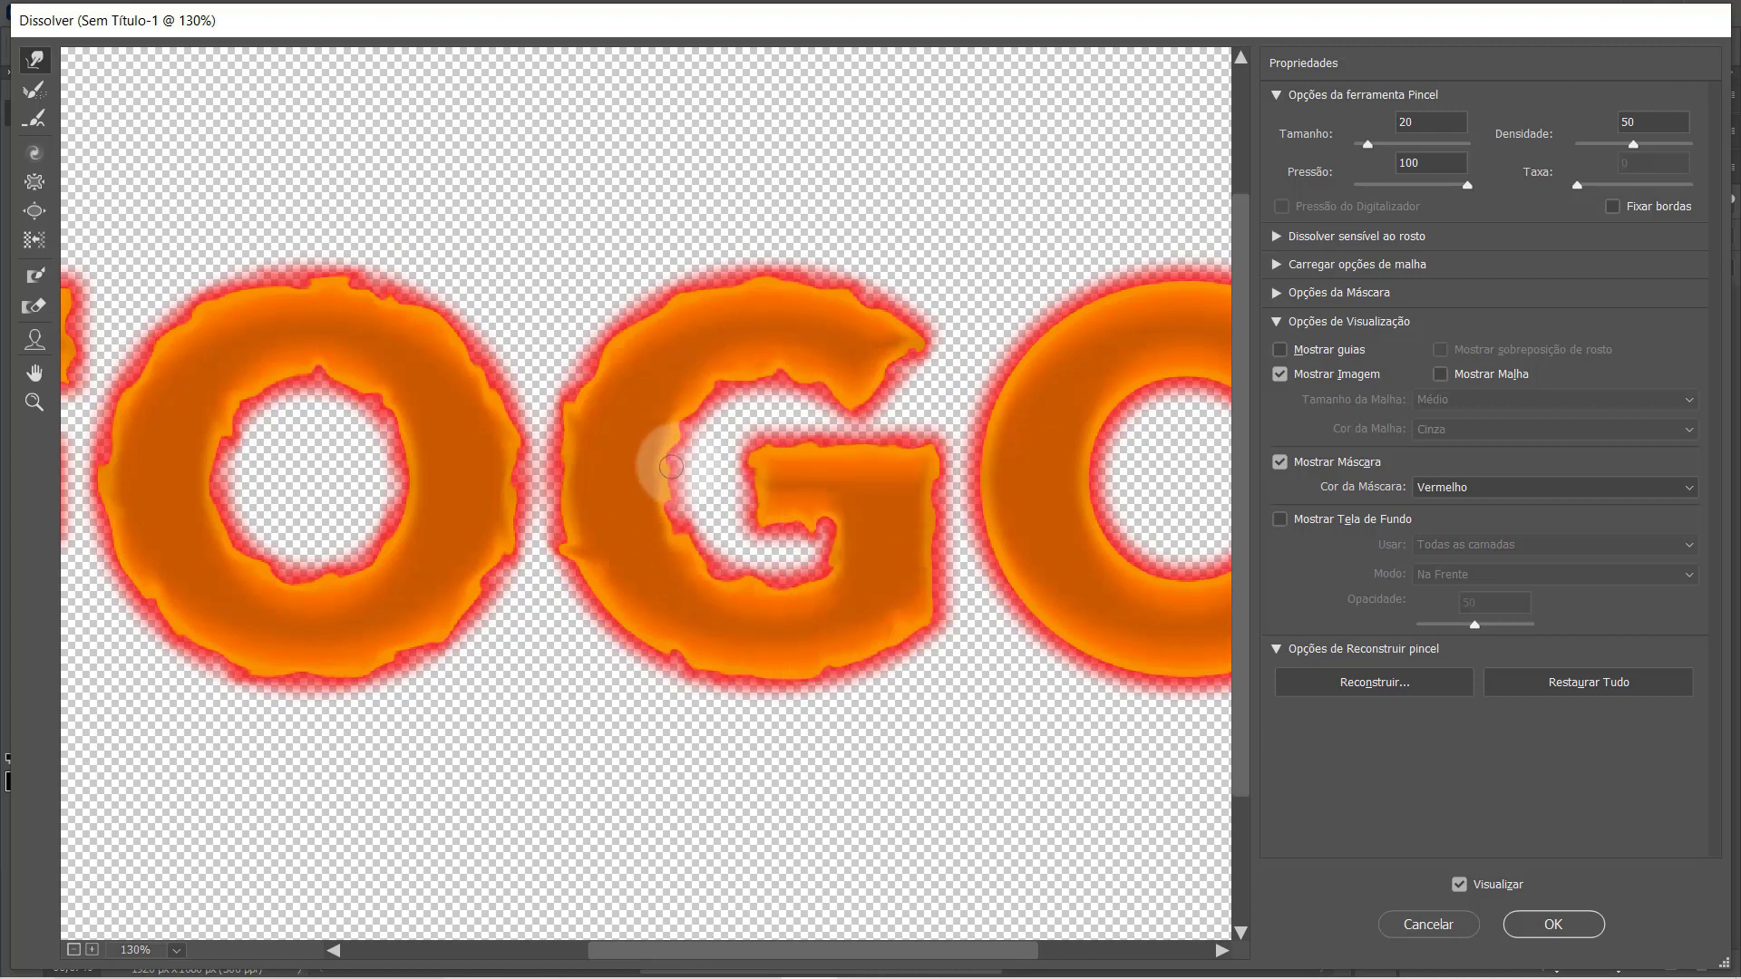
pyautogui.moveTo(720, 949); pyautogui.dragTo(839, 950)
pyautogui.moveTo(873, 582)
pyautogui.mouseDown()
pyautogui.moveTo(964, 544)
pyautogui.moveTo(835, 357)
pyautogui.moveTo(707, 575)
pyautogui.moveTo(828, 661)
pyautogui.moveTo(1083, 482)
pyautogui.moveTo(903, 280)
pyautogui.moveTo(994, 642)
pyautogui.moveTo(802, 680)
pyautogui.moveTo(674, 594)
pyautogui.mouseUp()
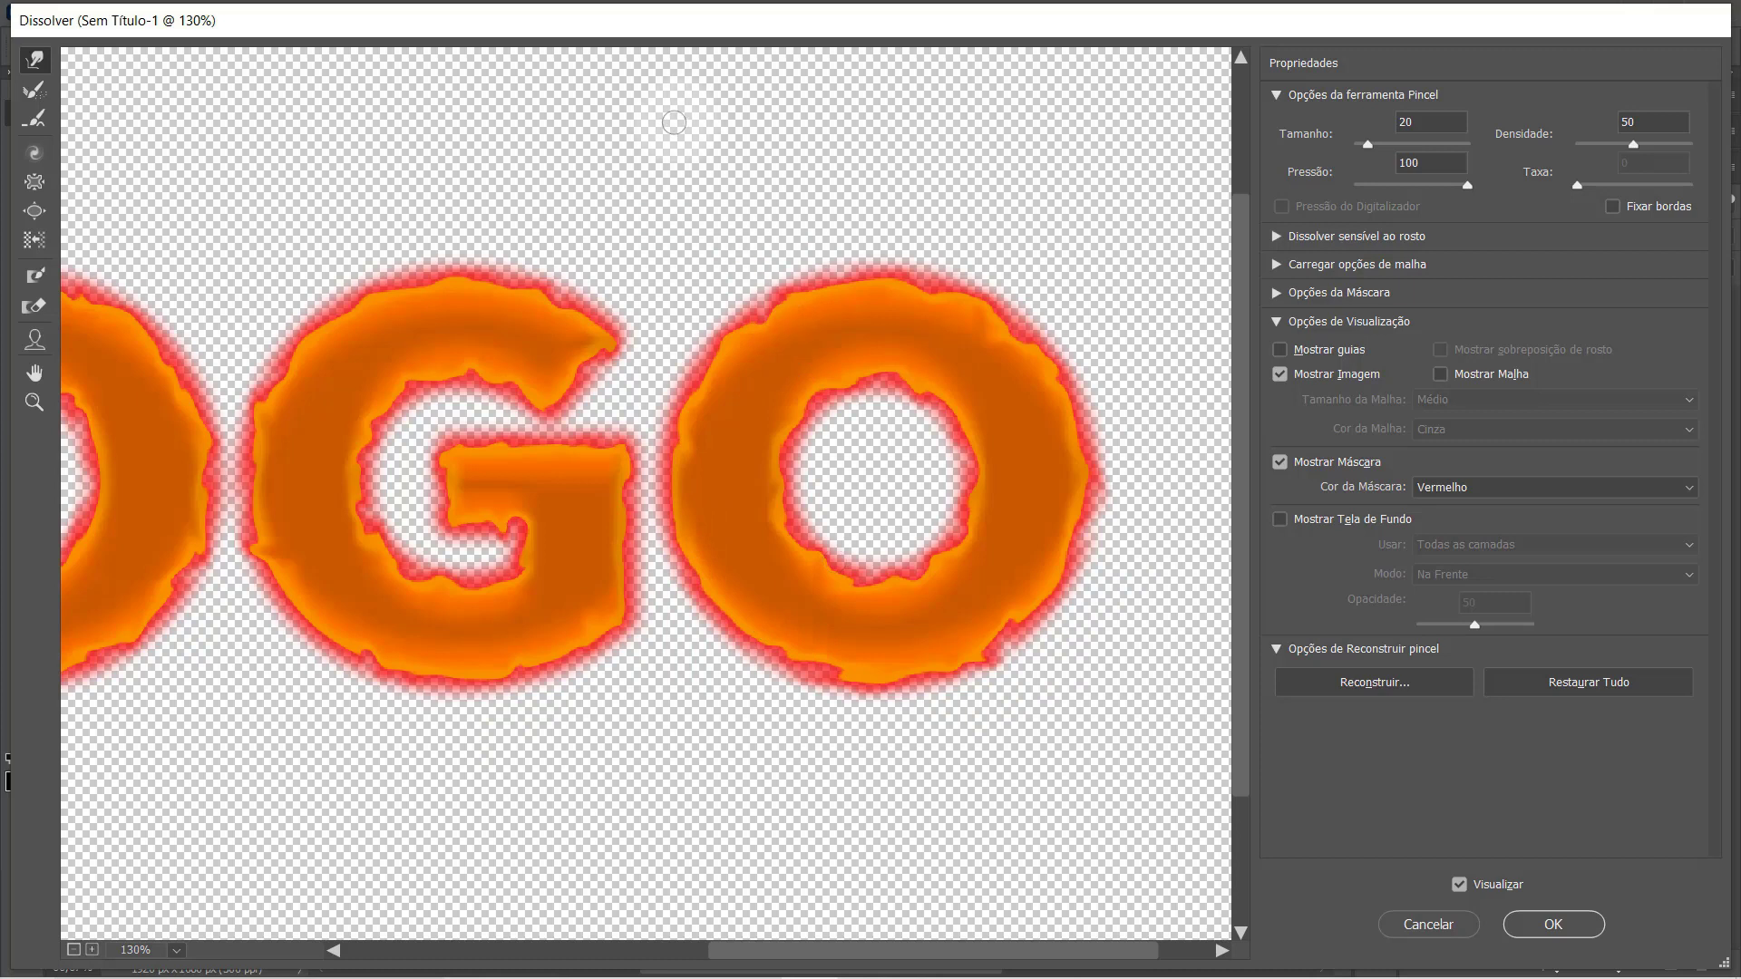
pyautogui.click(1553, 924)
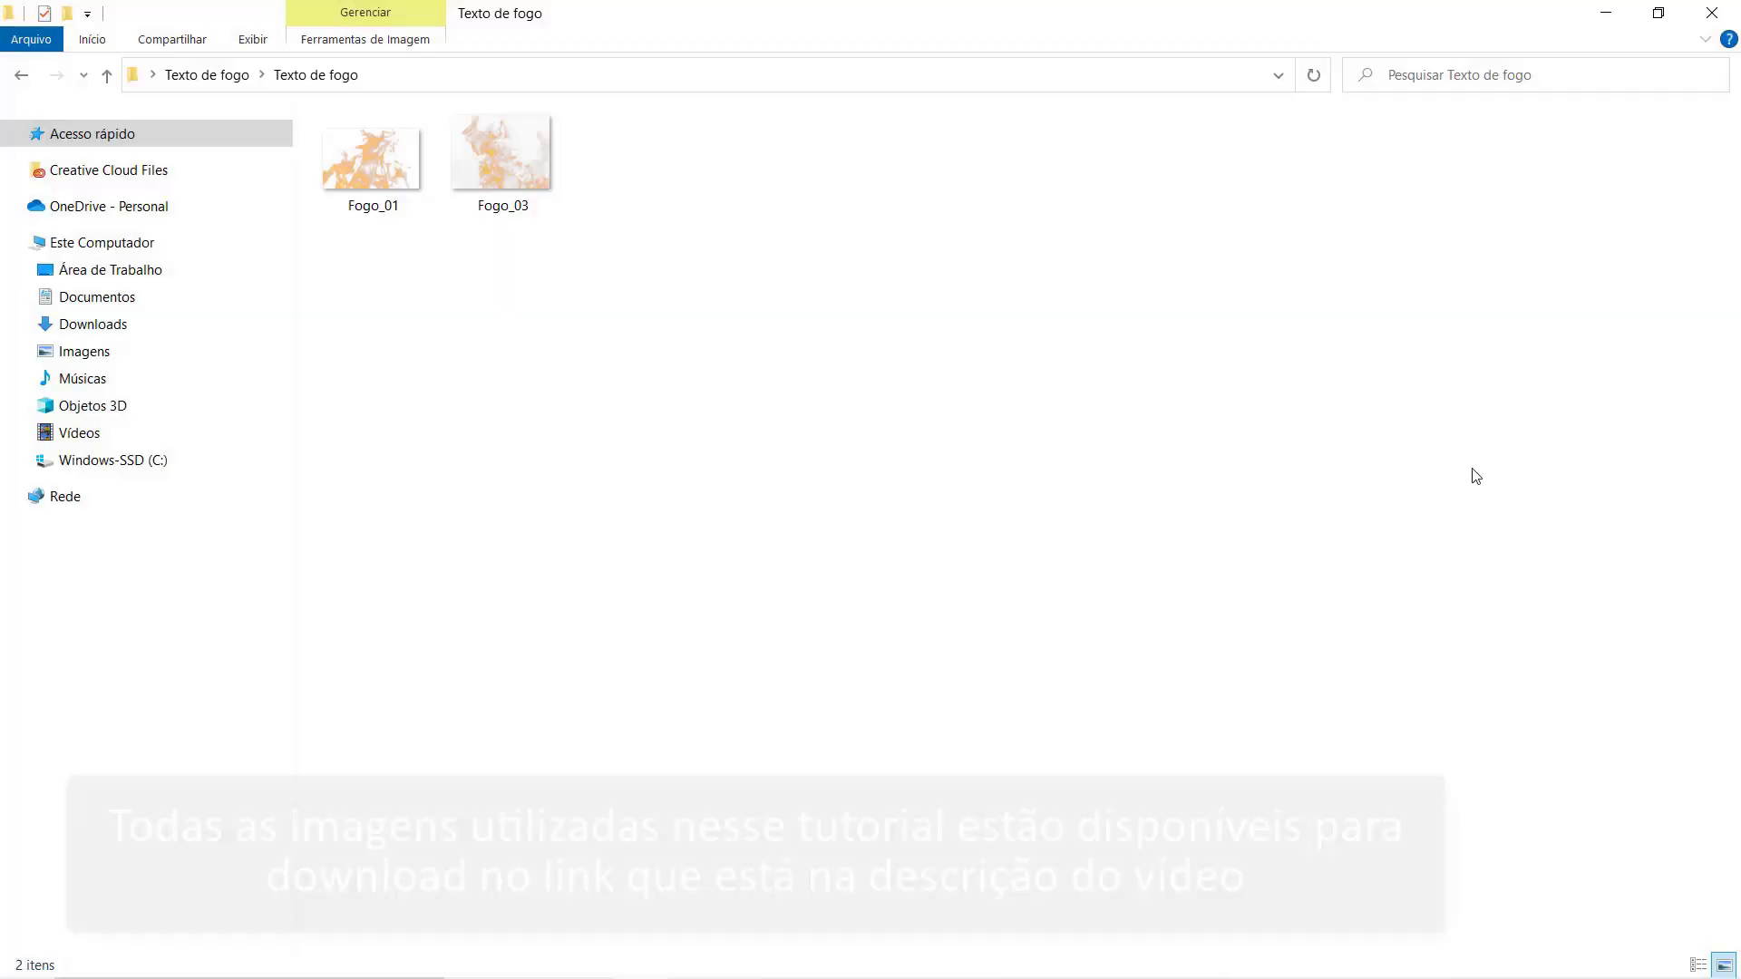
# Drag Fogo_01 from the Texto de fogo folder onto the Photoshop canvas
pyautogui.moveTo(380, 162)
pyautogui.mouseDown()
pyautogui.moveTo(485, 410)
pyautogui.moveTo(666, 552)
pyautogui.mouseUp()
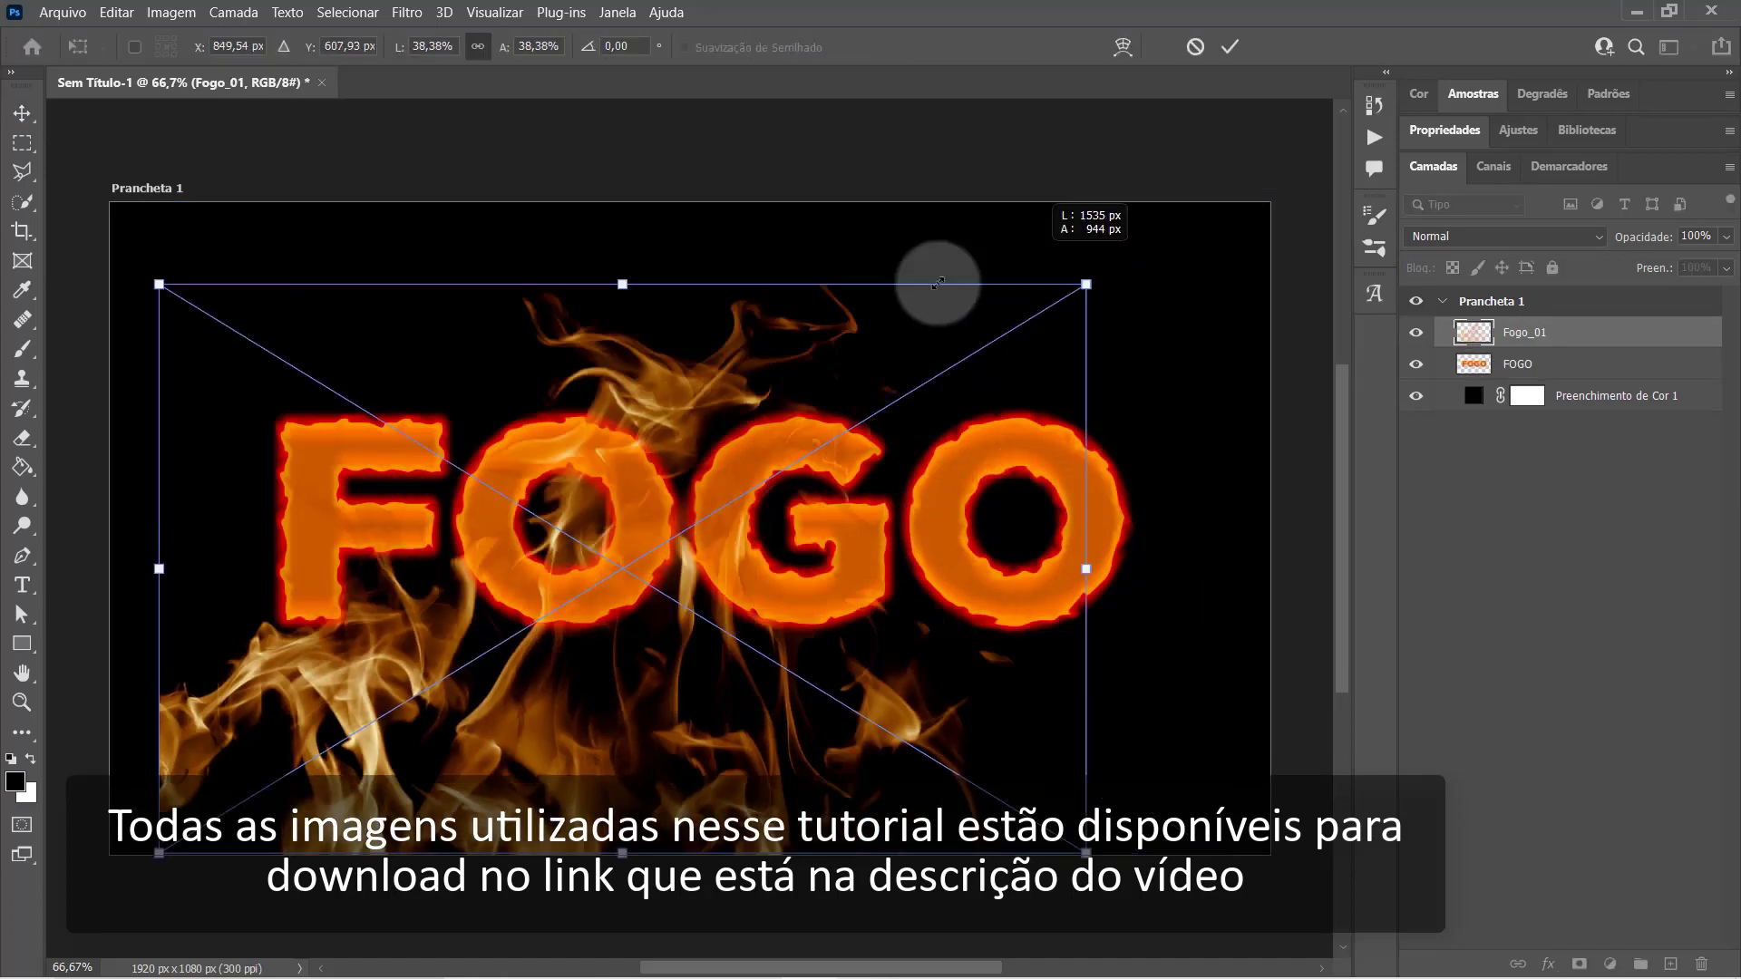
# Scale the Fogo_01 flames to about 21% and position them to cover the letter F
pyautogui.moveTo(1220, 202); pyautogui.dragTo(785, 468)
pyautogui.moveTo(787, 854); pyautogui.dragTo(556, 759)
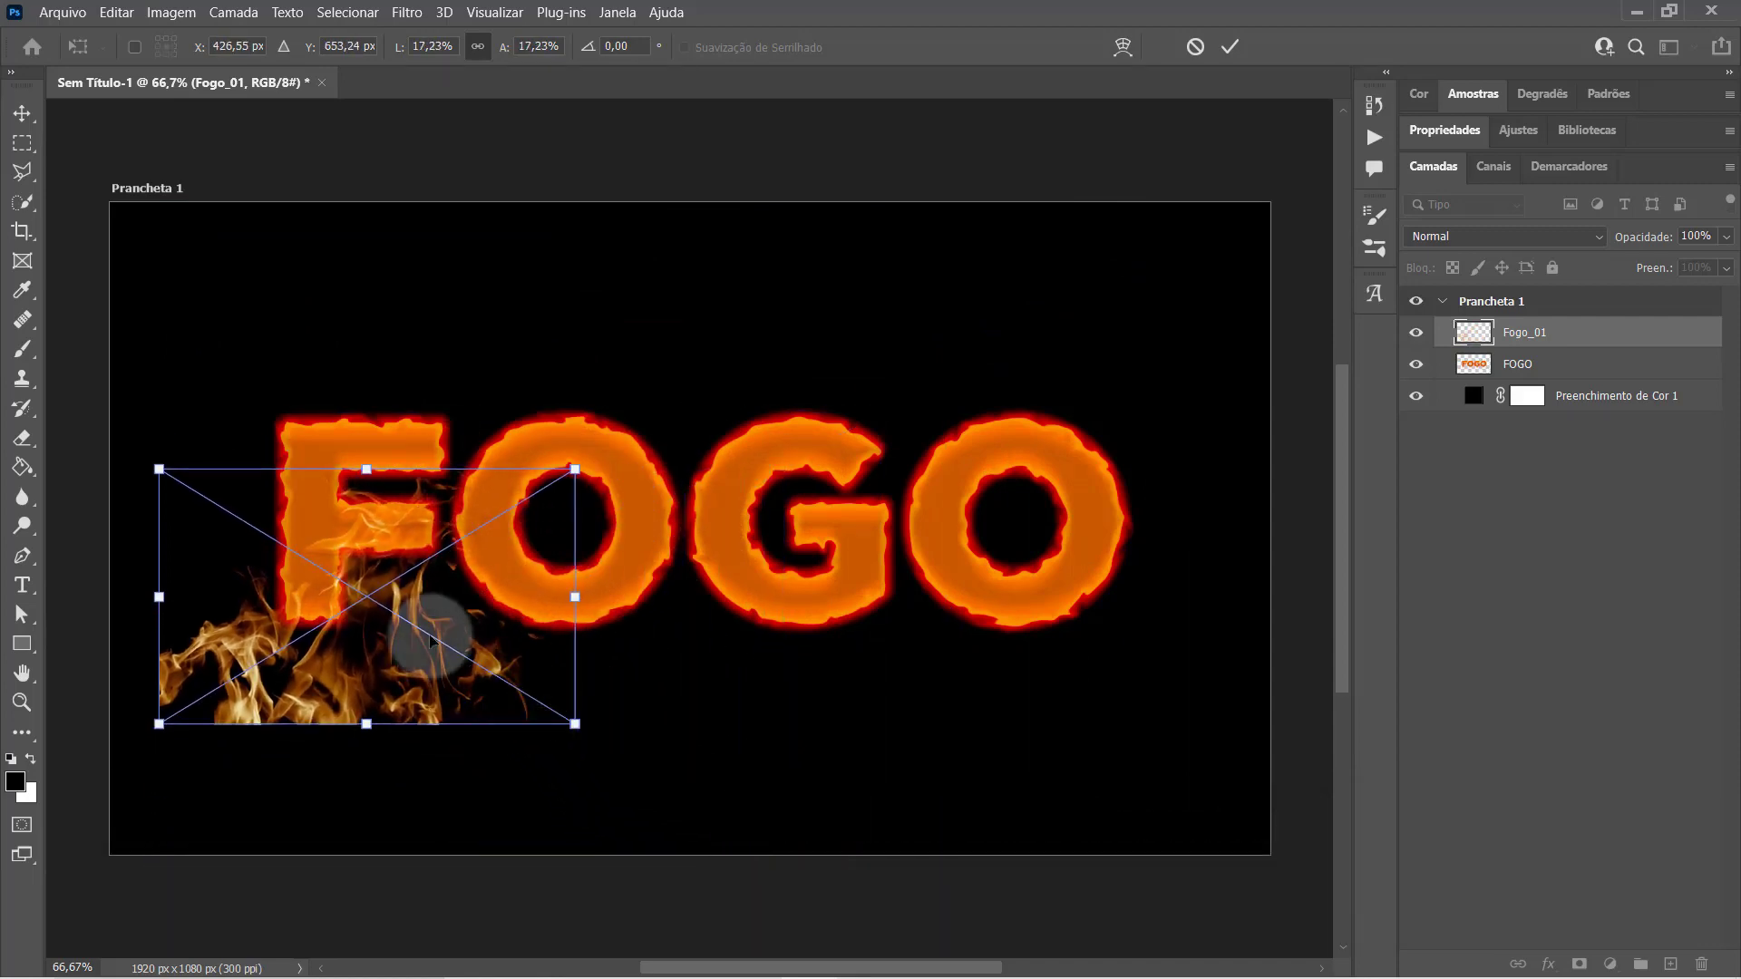
pyautogui.moveTo(382, 614); pyautogui.dragTo(379, 514)
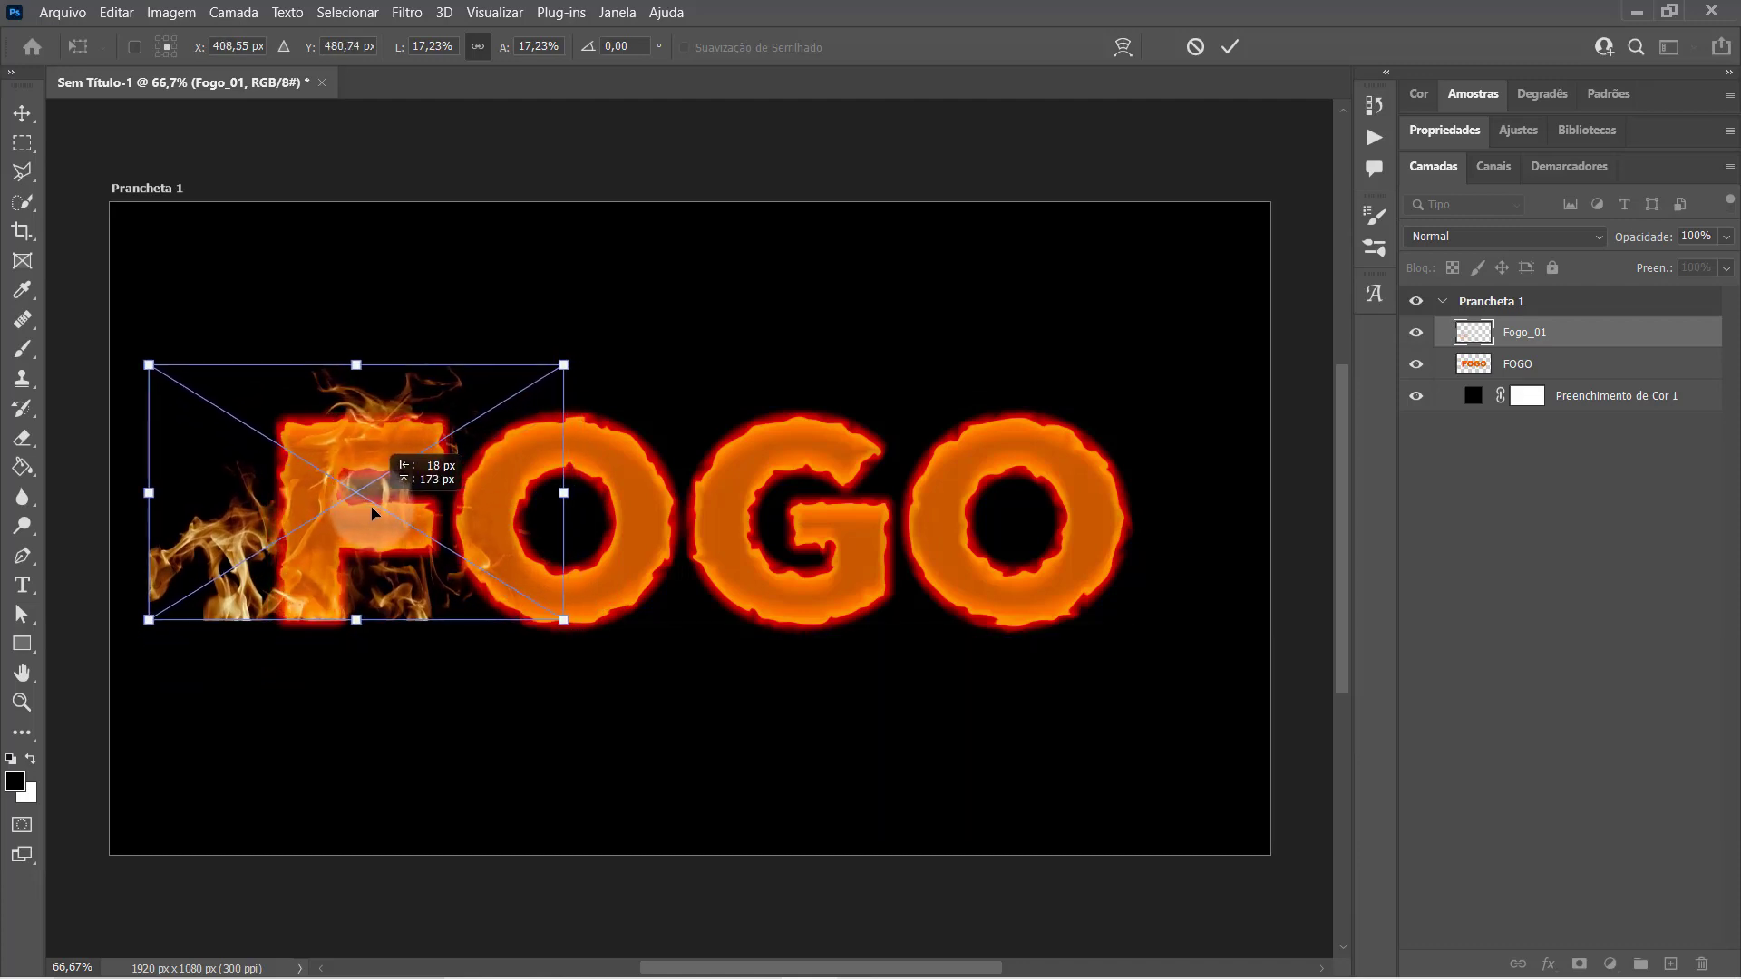
pyautogui.moveTo(379, 514); pyautogui.dragTo(347, 514)
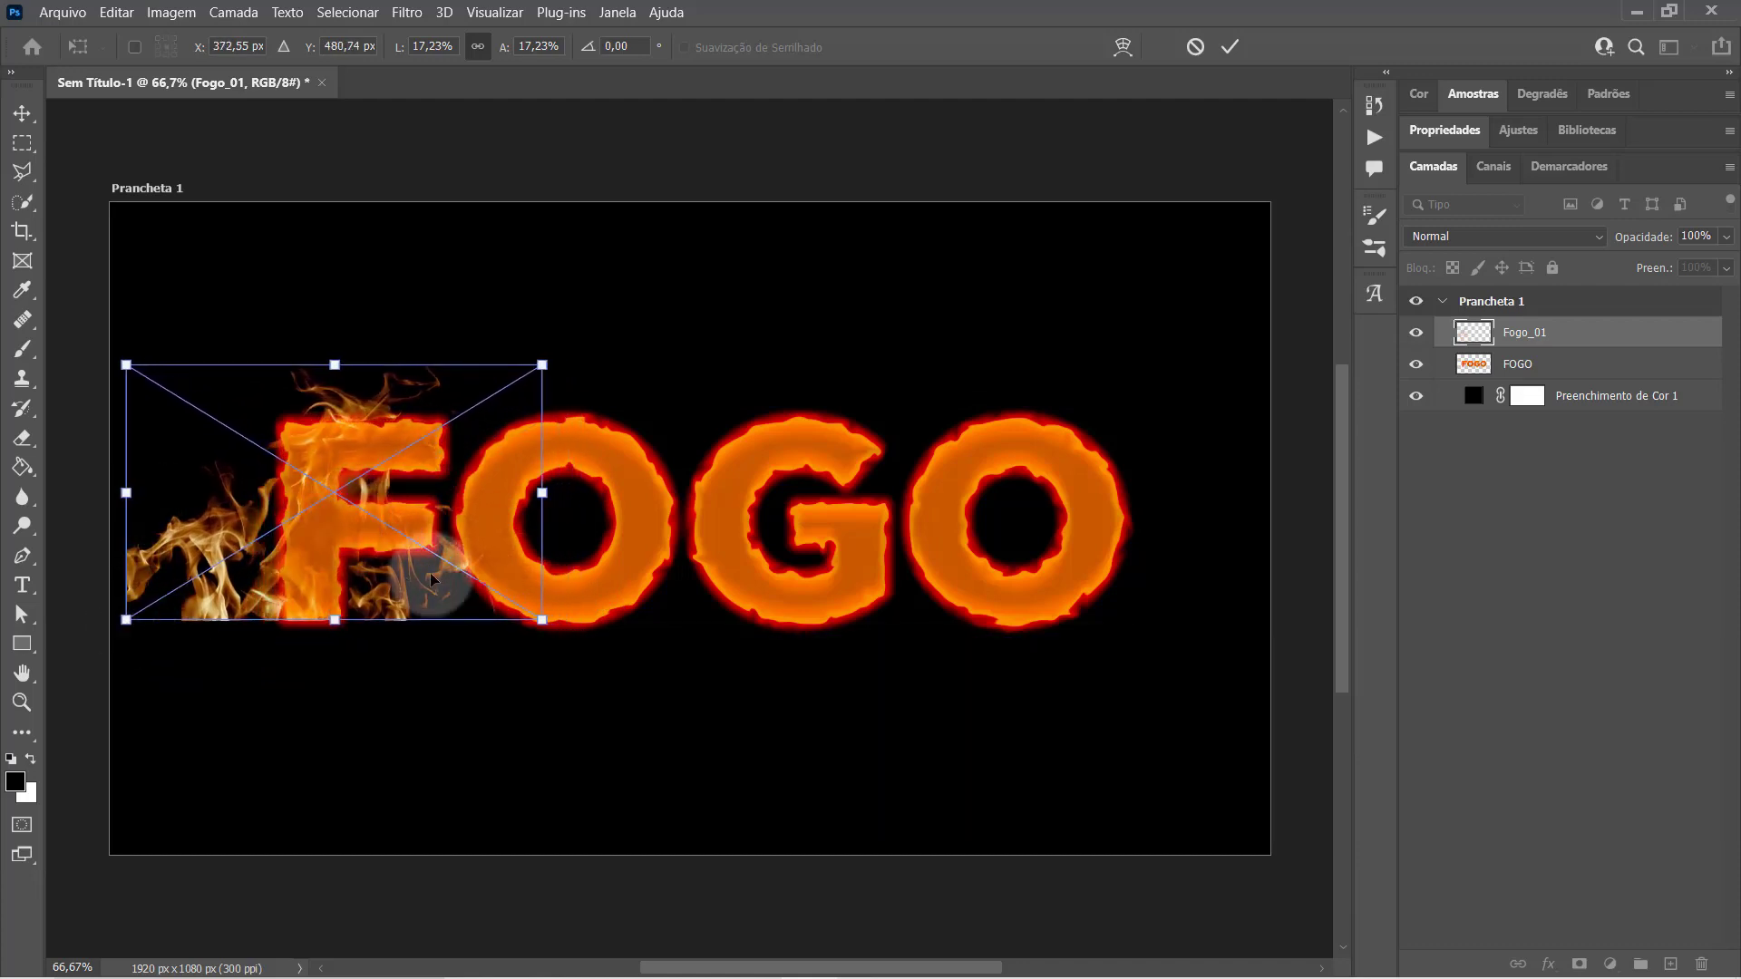
pyautogui.moveTo(542, 365)
pyautogui.mouseDown()
pyautogui.moveTo(595, 297)
pyautogui.moveTo(592, 325)
pyautogui.mouseUp()
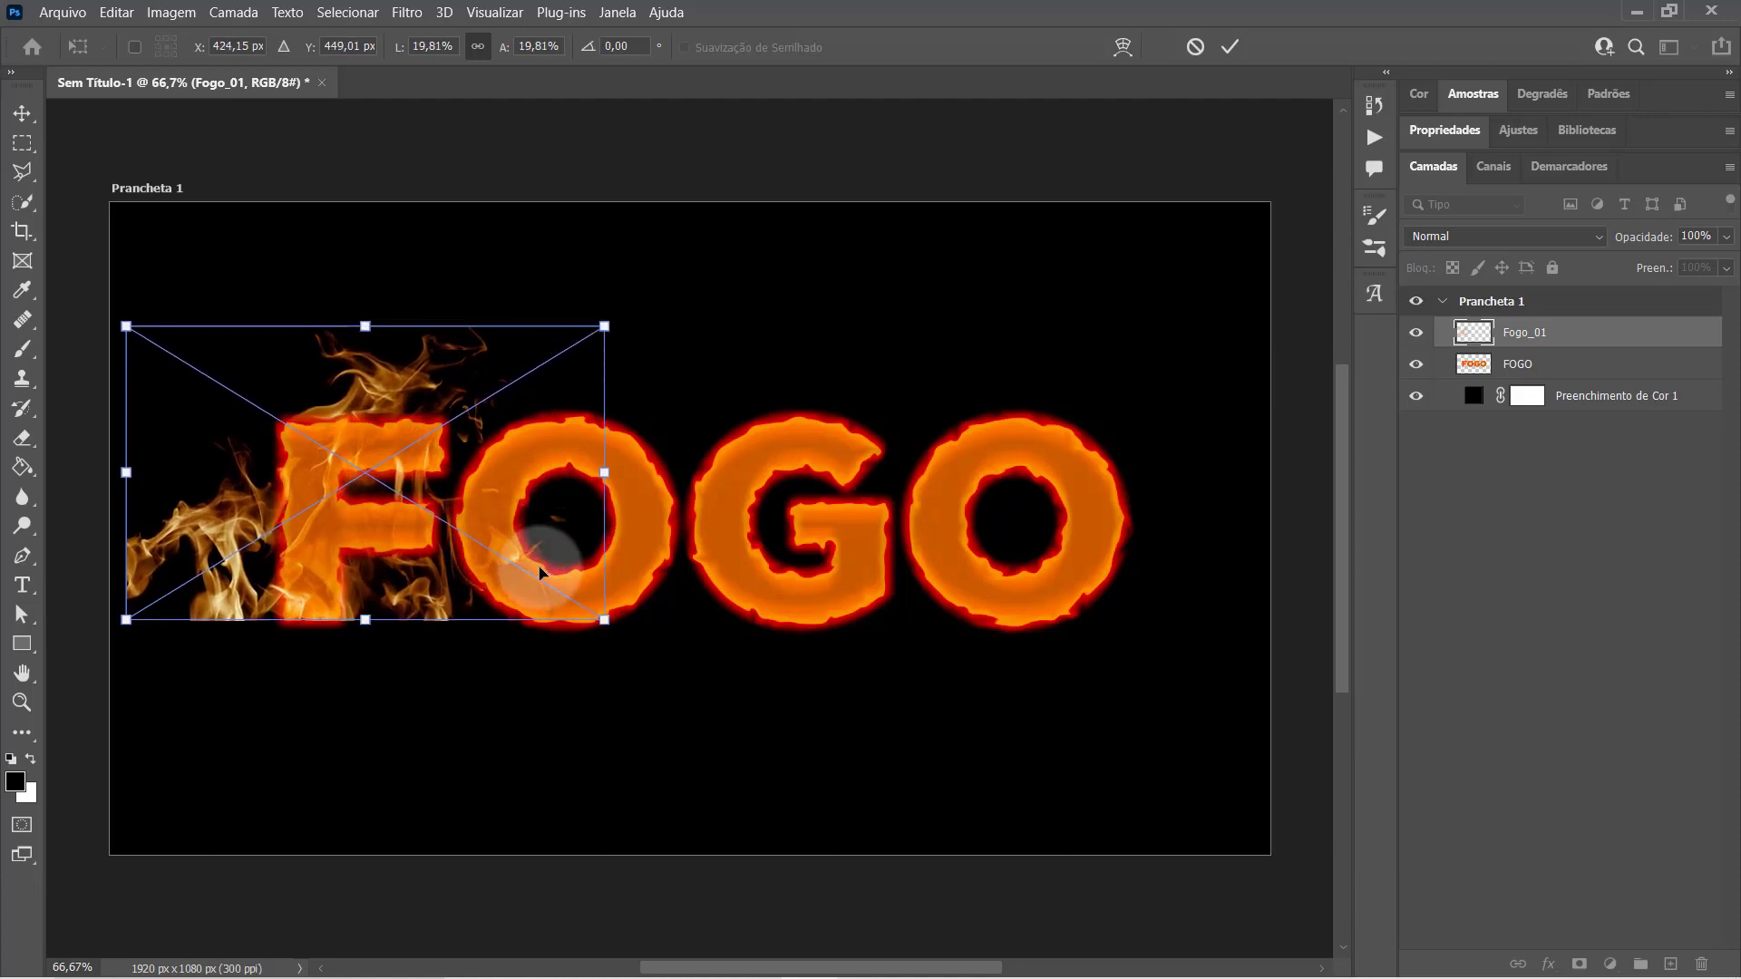
pyautogui.moveTo(406, 571); pyautogui.dragTo(367, 596)
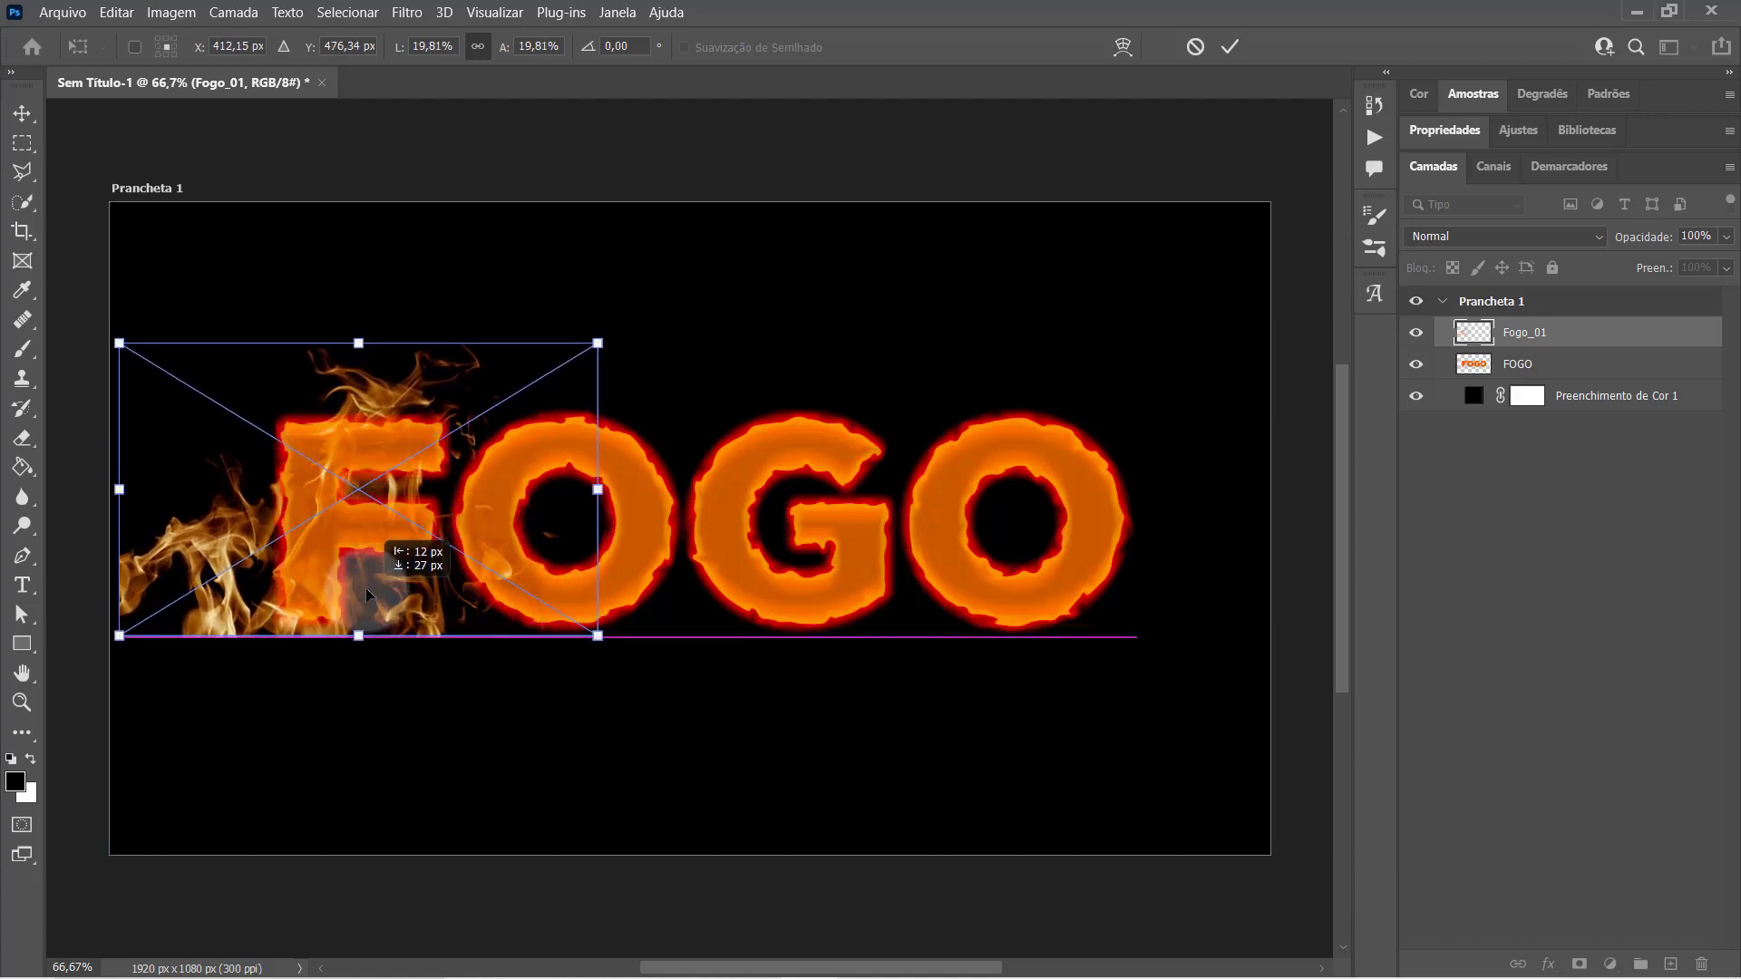
pyautogui.moveTo(601, 333); pyautogui.dragTo(619, 323)
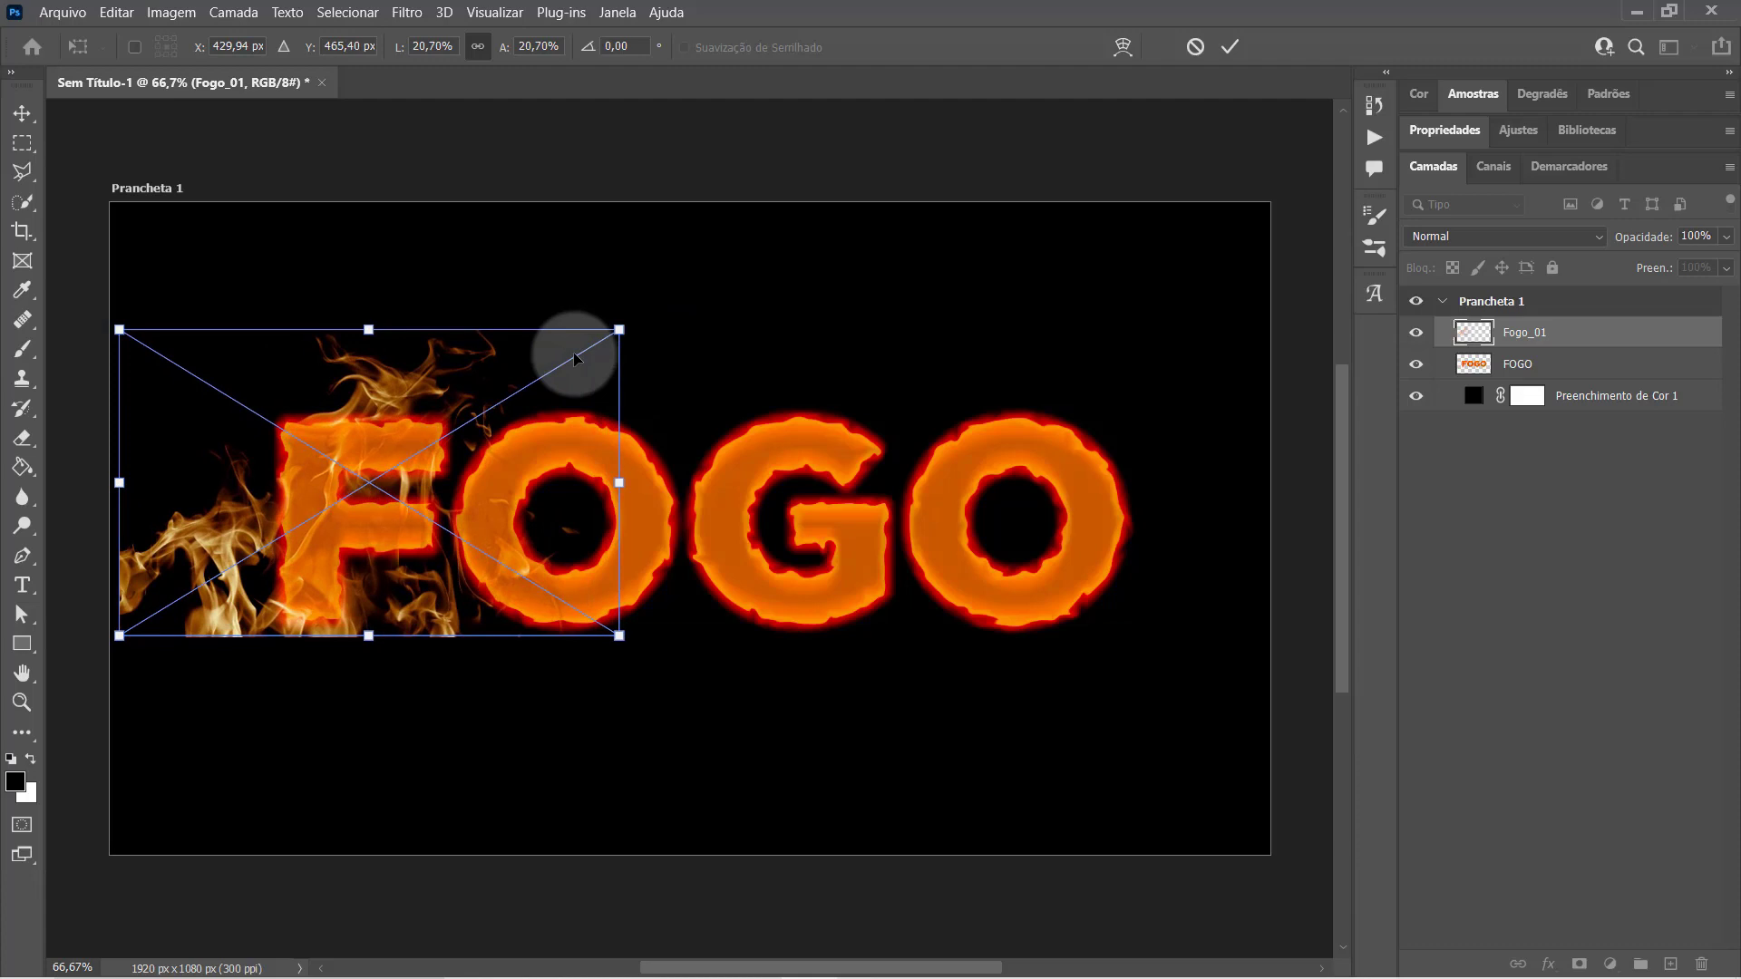
# Commit the flame transform and paint the mask black to hide flames left of the F
pyautogui.click(1229, 48)
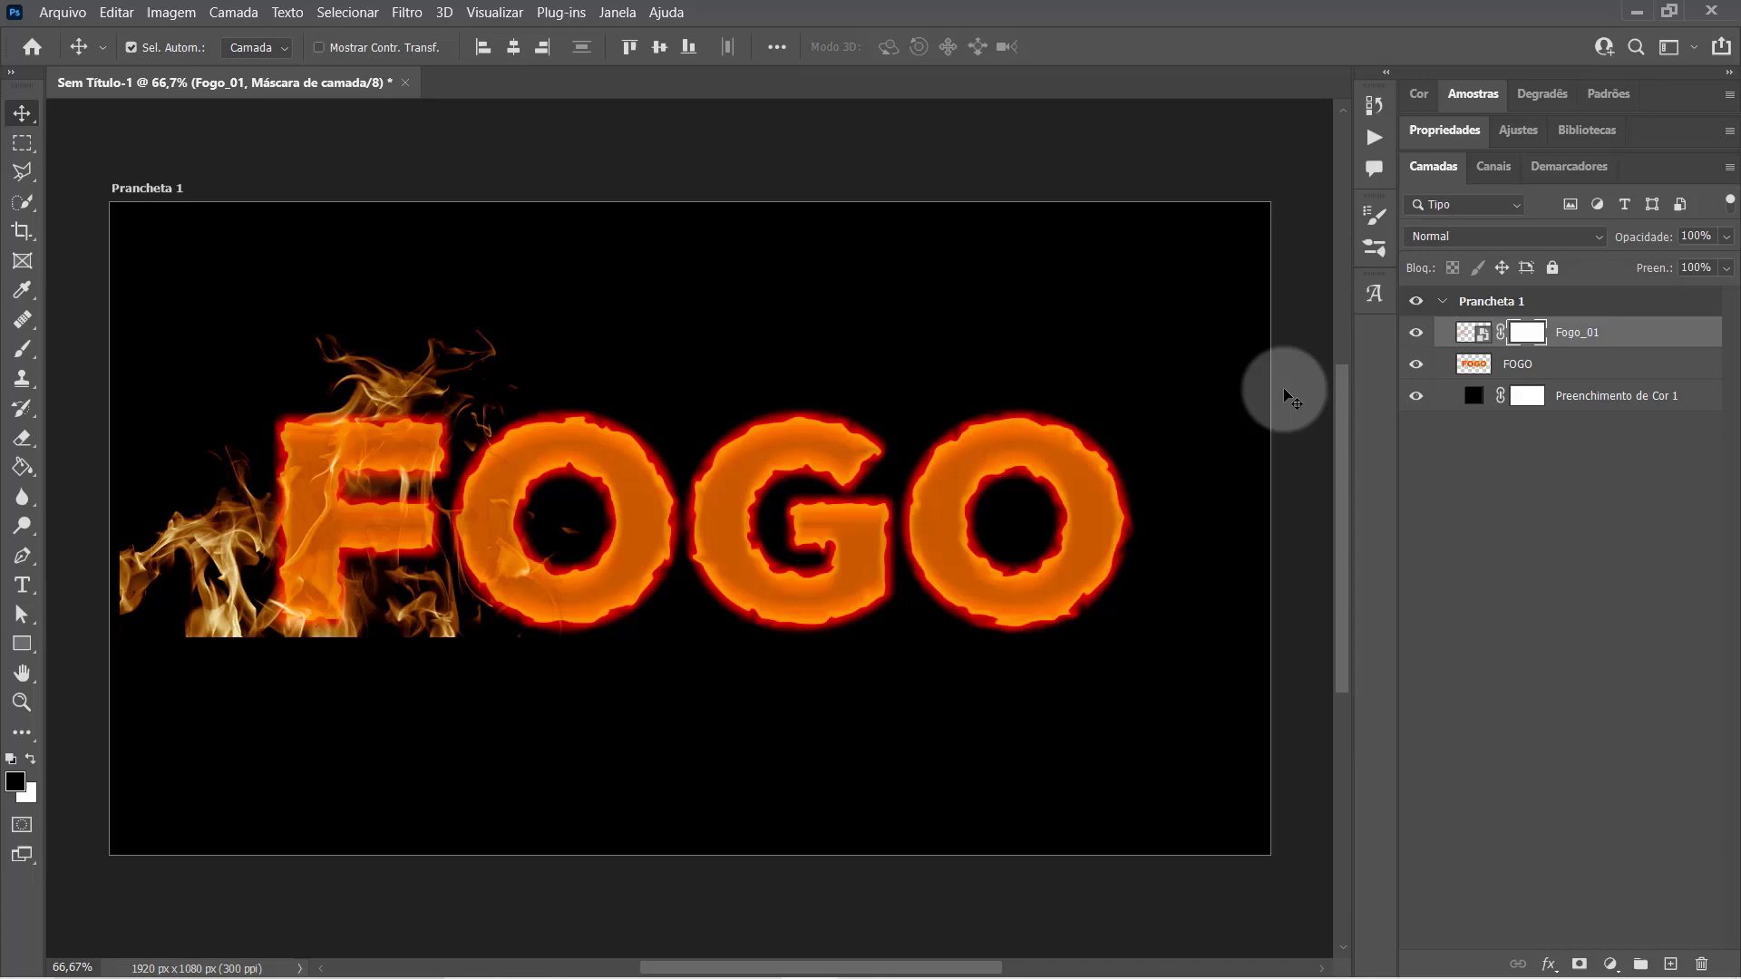
pyautogui.press('b')
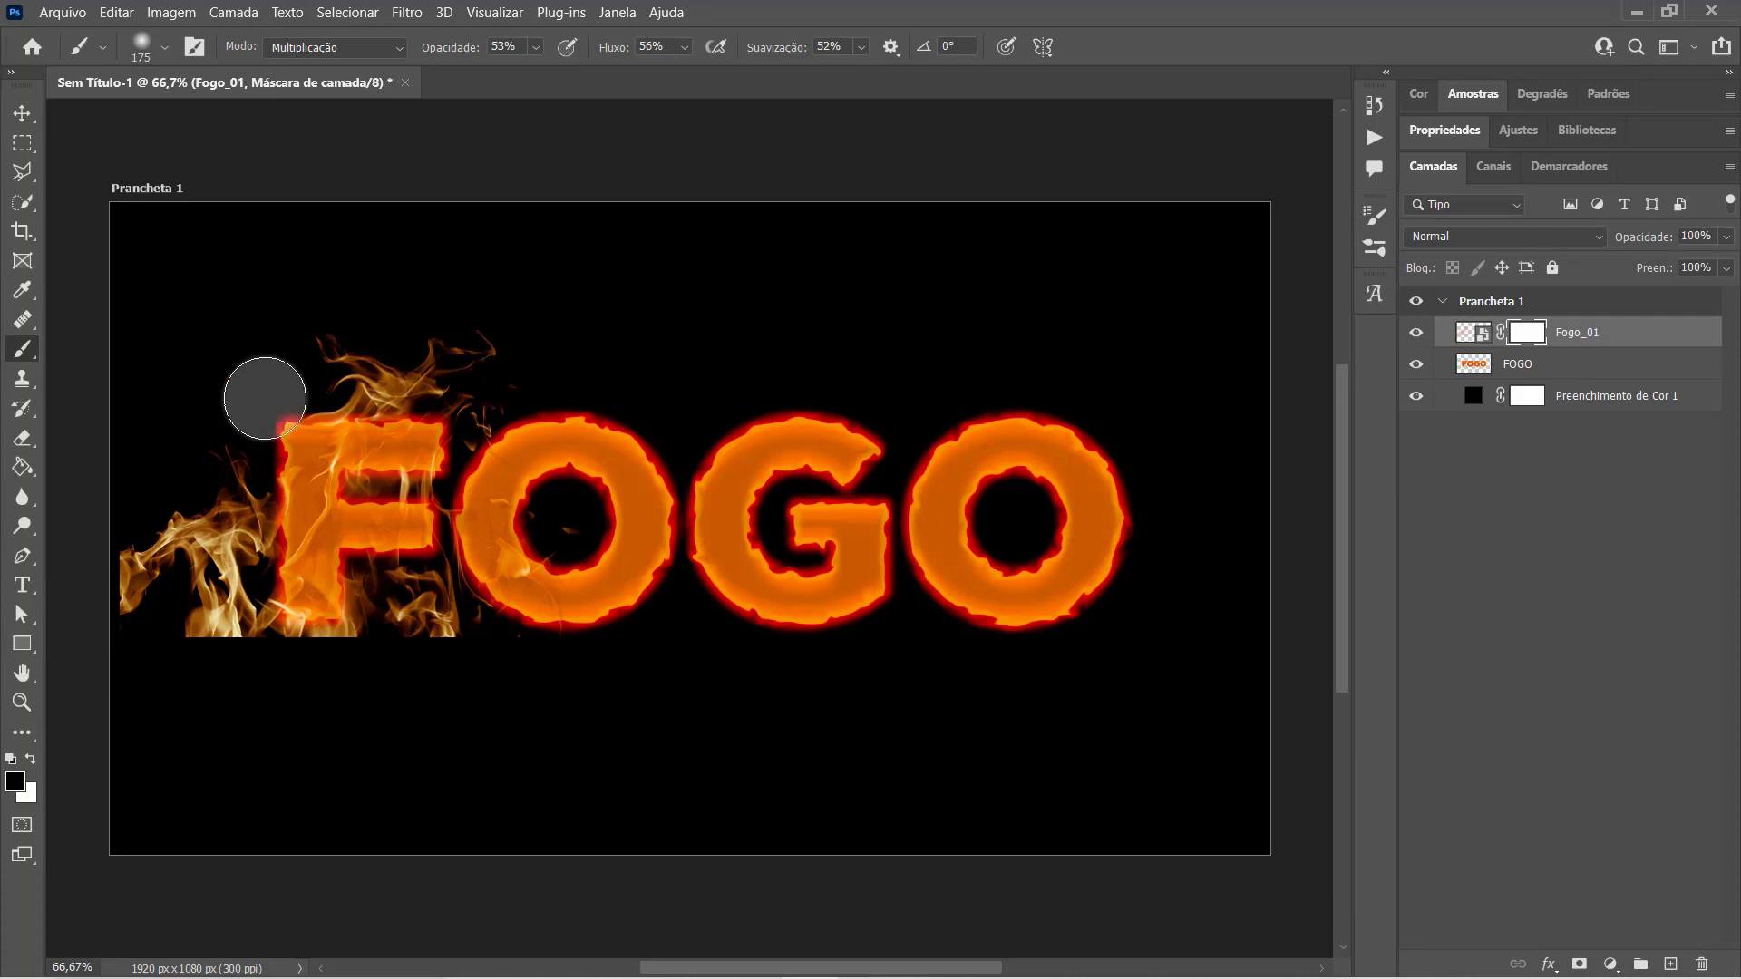
pyautogui.moveTo(140, 560); pyautogui.dragTo(148, 544)
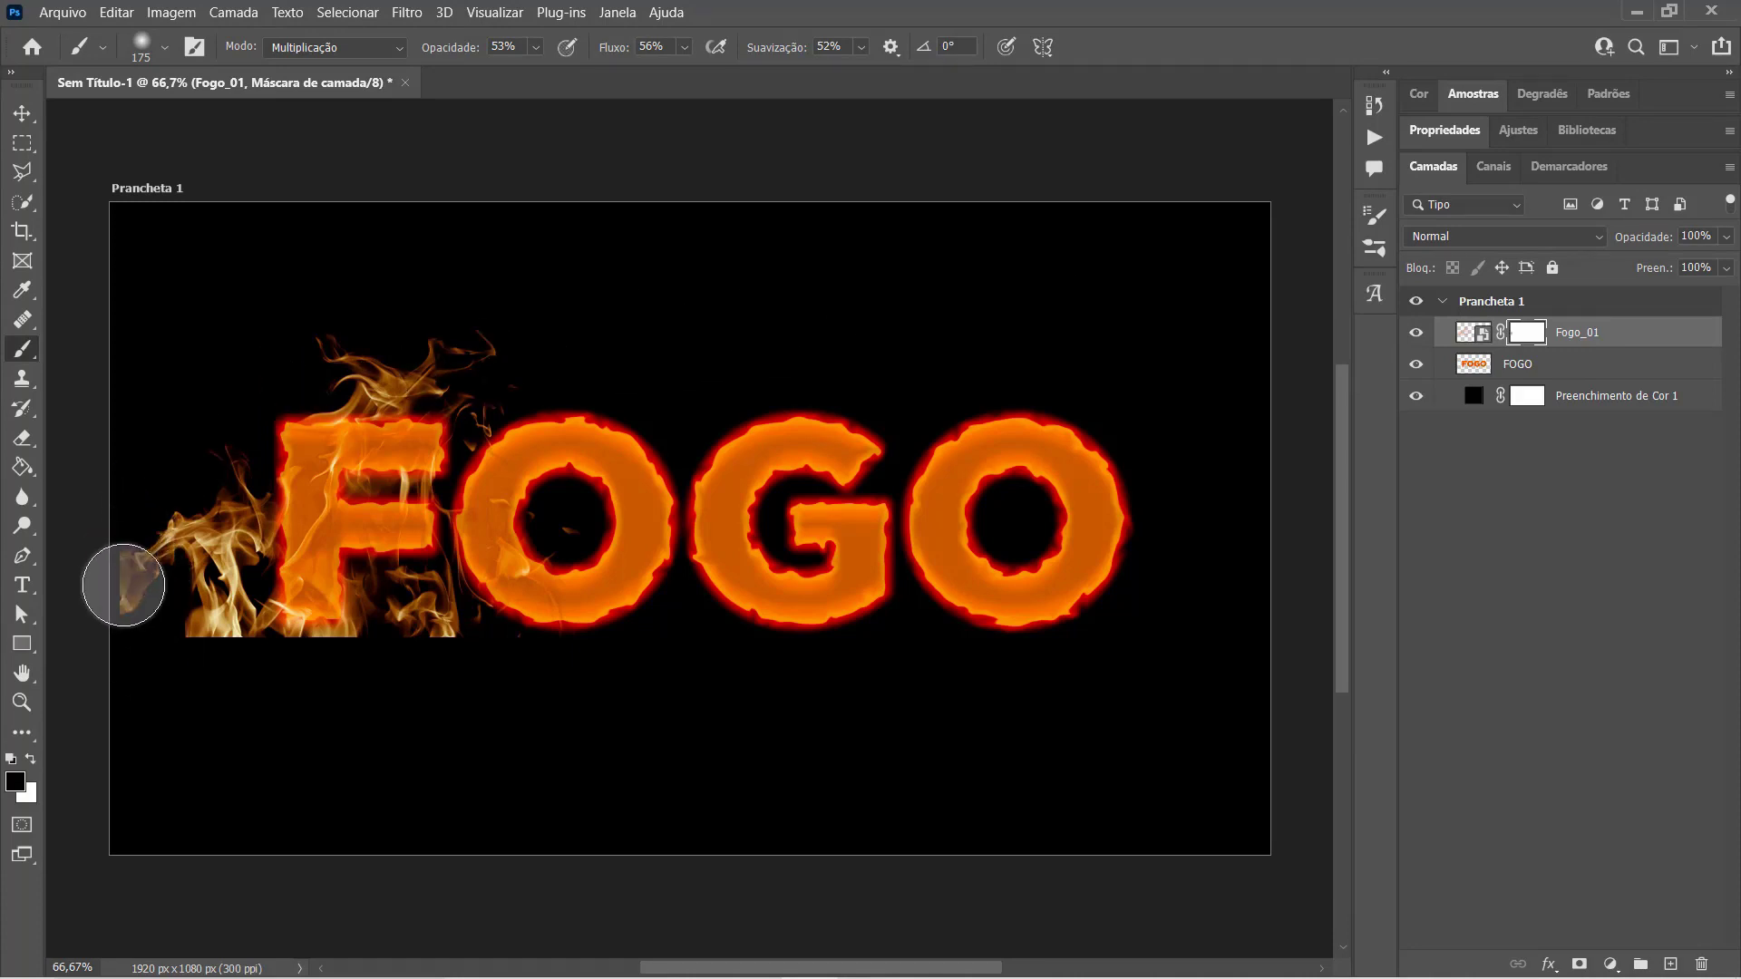
pyautogui.press(']')
pyautogui.press(']')
pyautogui.press(']')
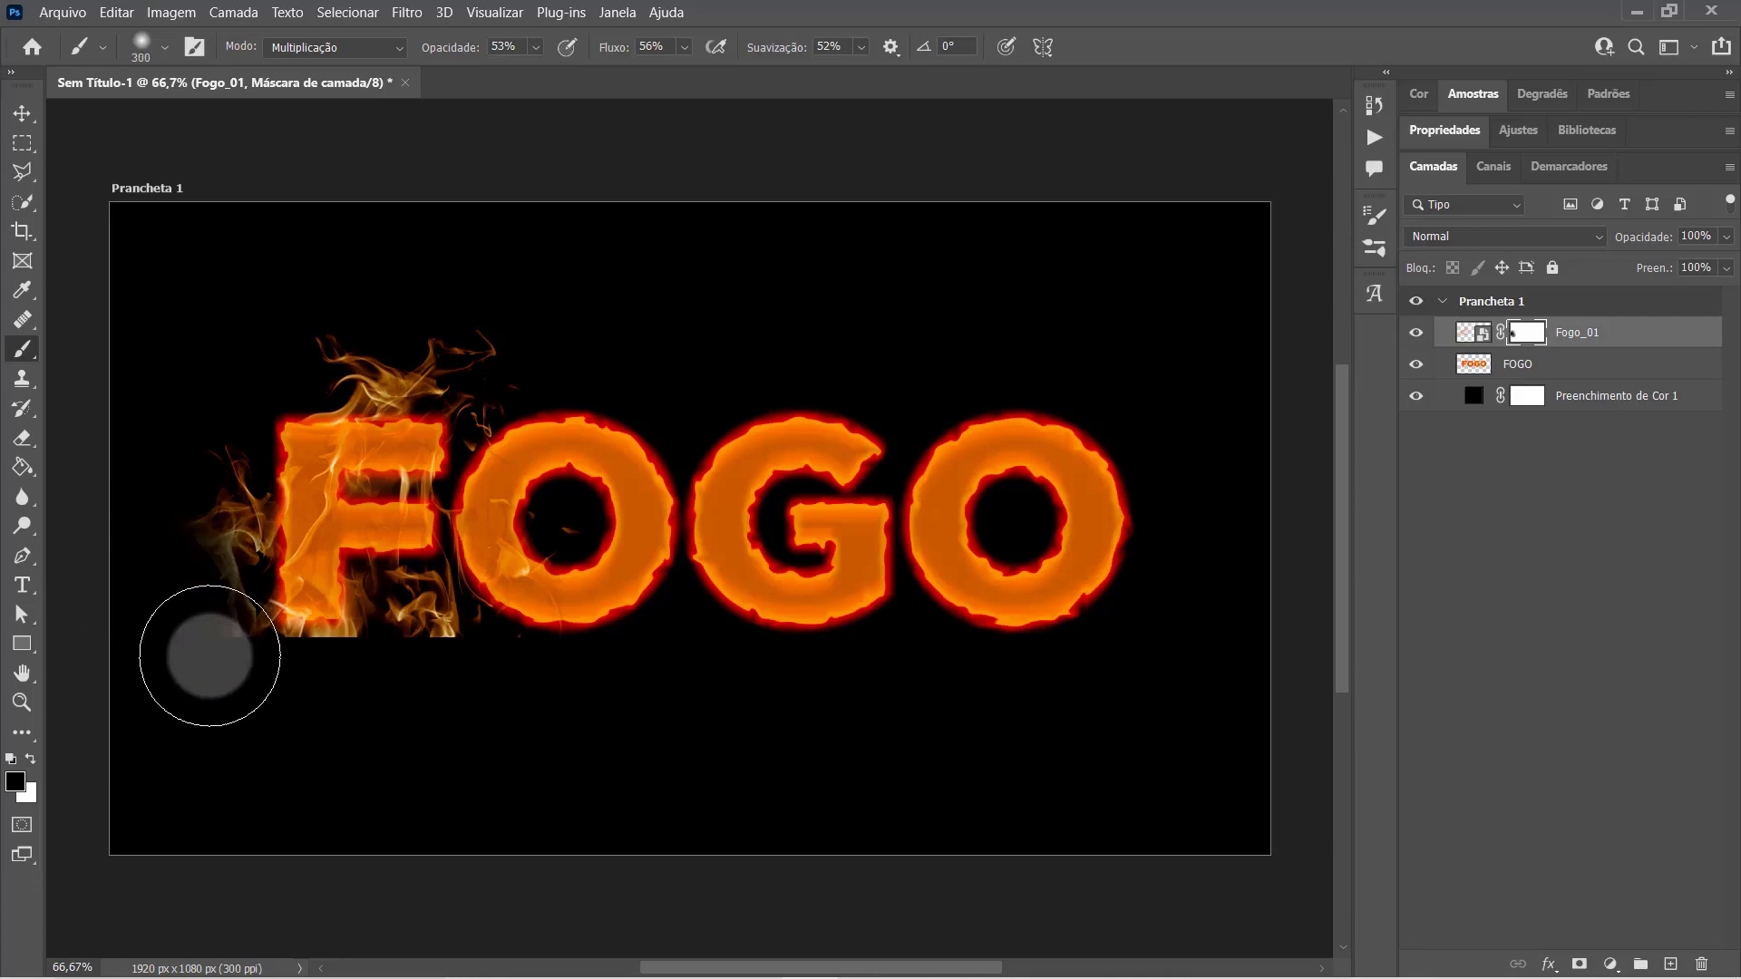
pyautogui.press('[')
pyautogui.press('[')
pyautogui.press('[')
pyautogui.moveTo(206, 470); pyautogui.dragTo(231, 508)
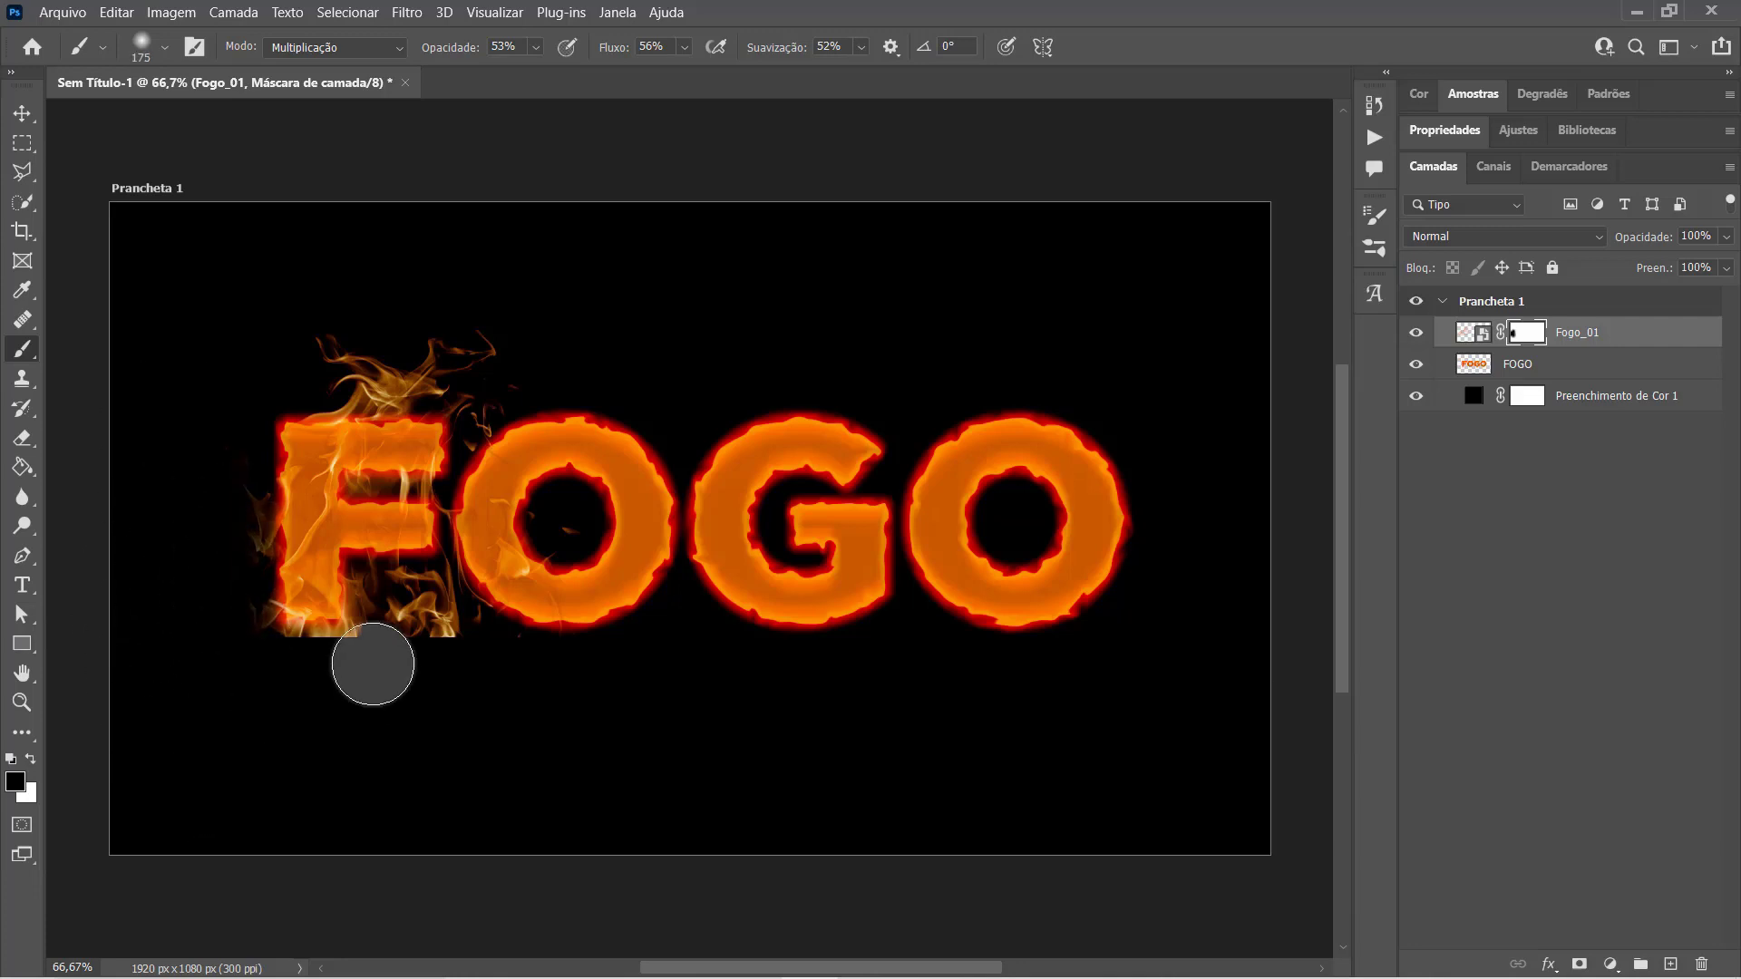
pyautogui.press('[')
pyautogui.press('[')
pyautogui.press('[')
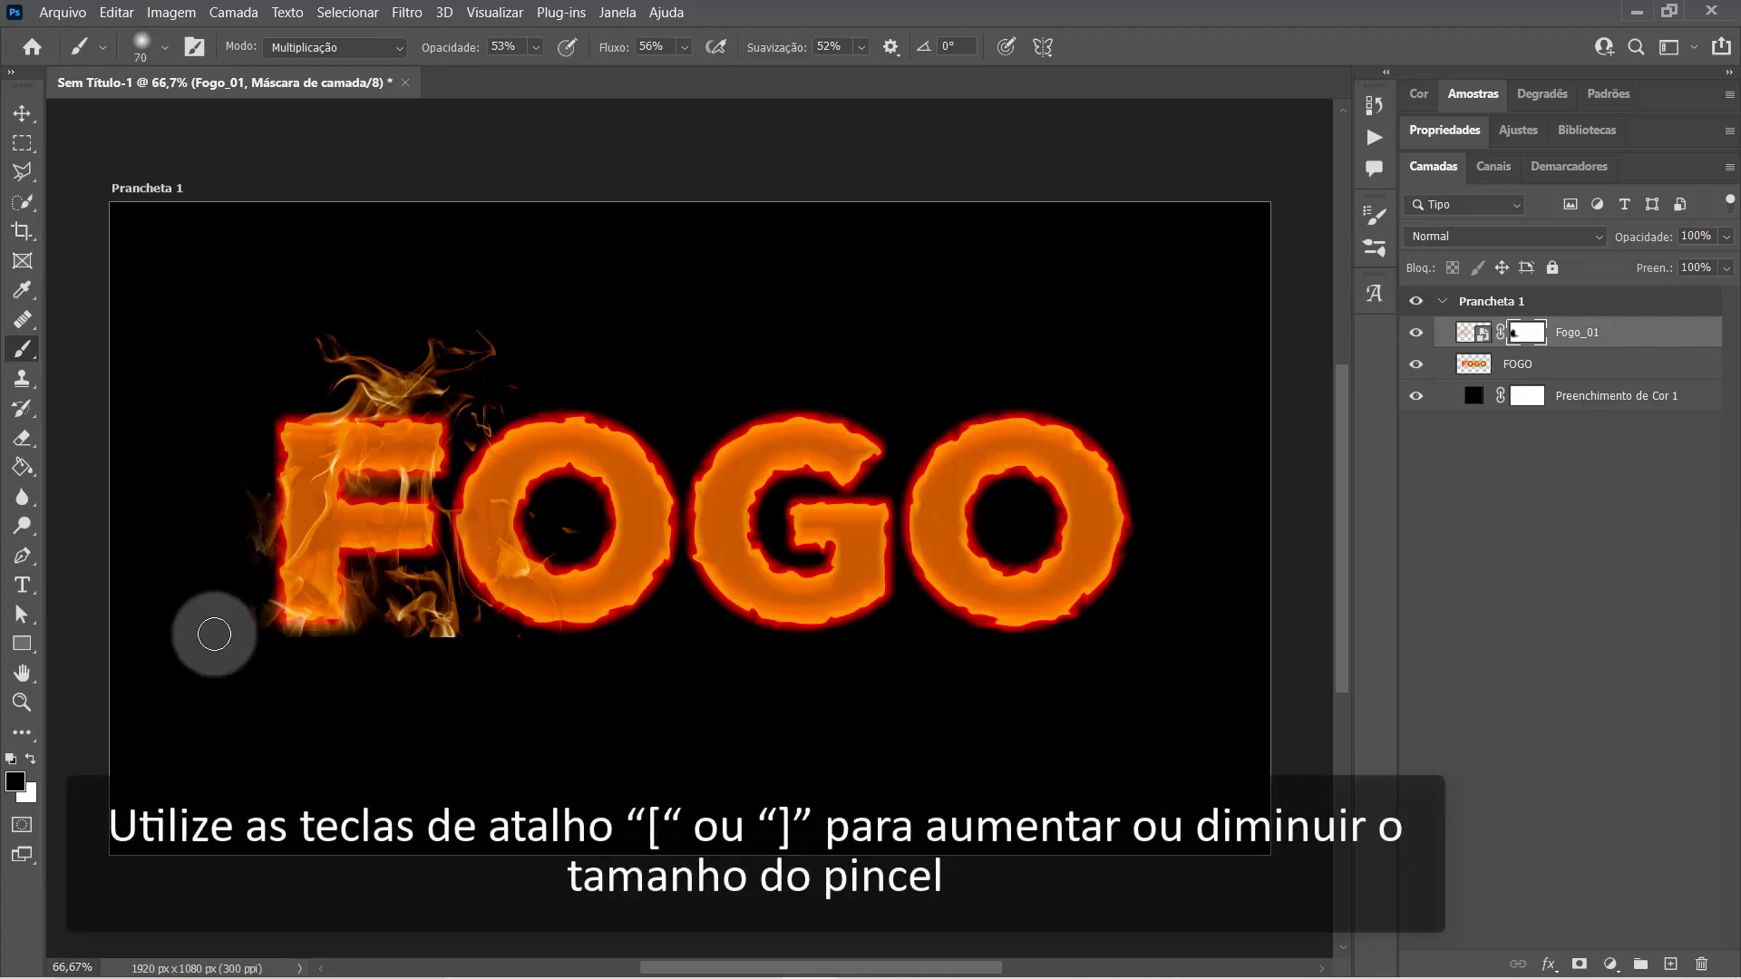
pyautogui.press(']')
pyautogui.press(']')
pyautogui.press(']')
pyautogui.press(']')
pyautogui.press(']')
pyautogui.press(']')
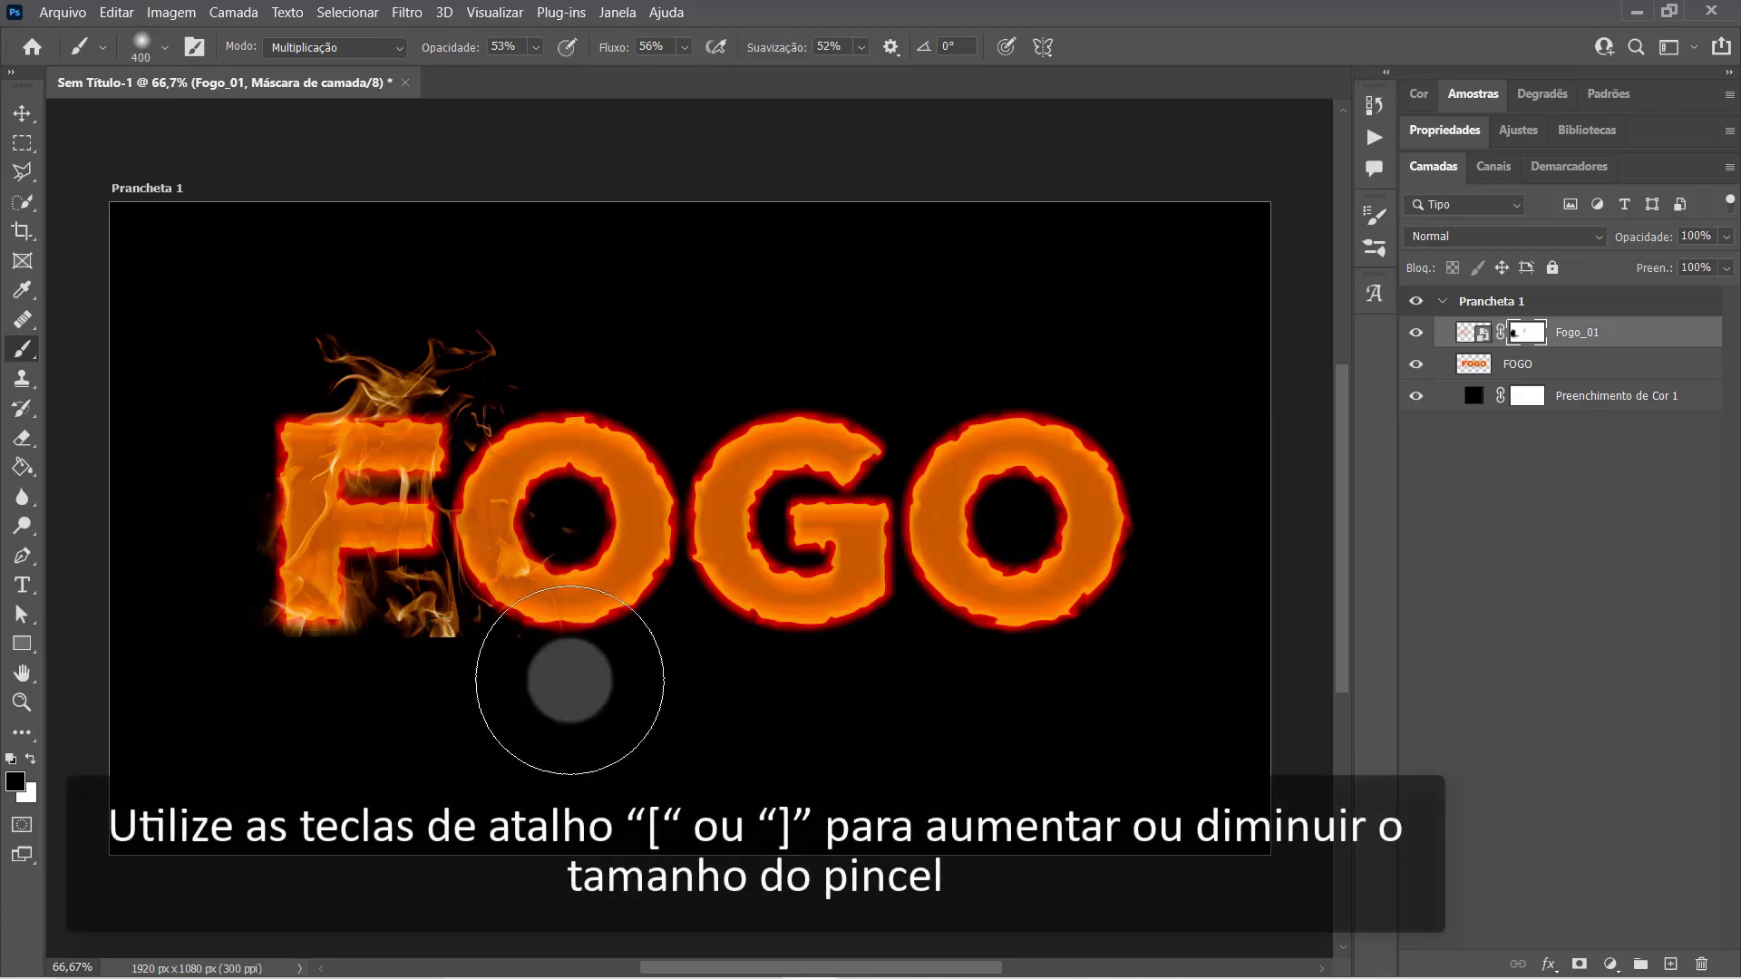
# Mask out stray flames over and above the first O and soften those over the F's middle bar
pyautogui.moveTo(563, 680)
pyautogui.mouseDown()
pyautogui.moveTo(547, 509)
pyautogui.moveTo(459, 661)
pyautogui.moveTo(426, 622)
pyautogui.mouseUp()
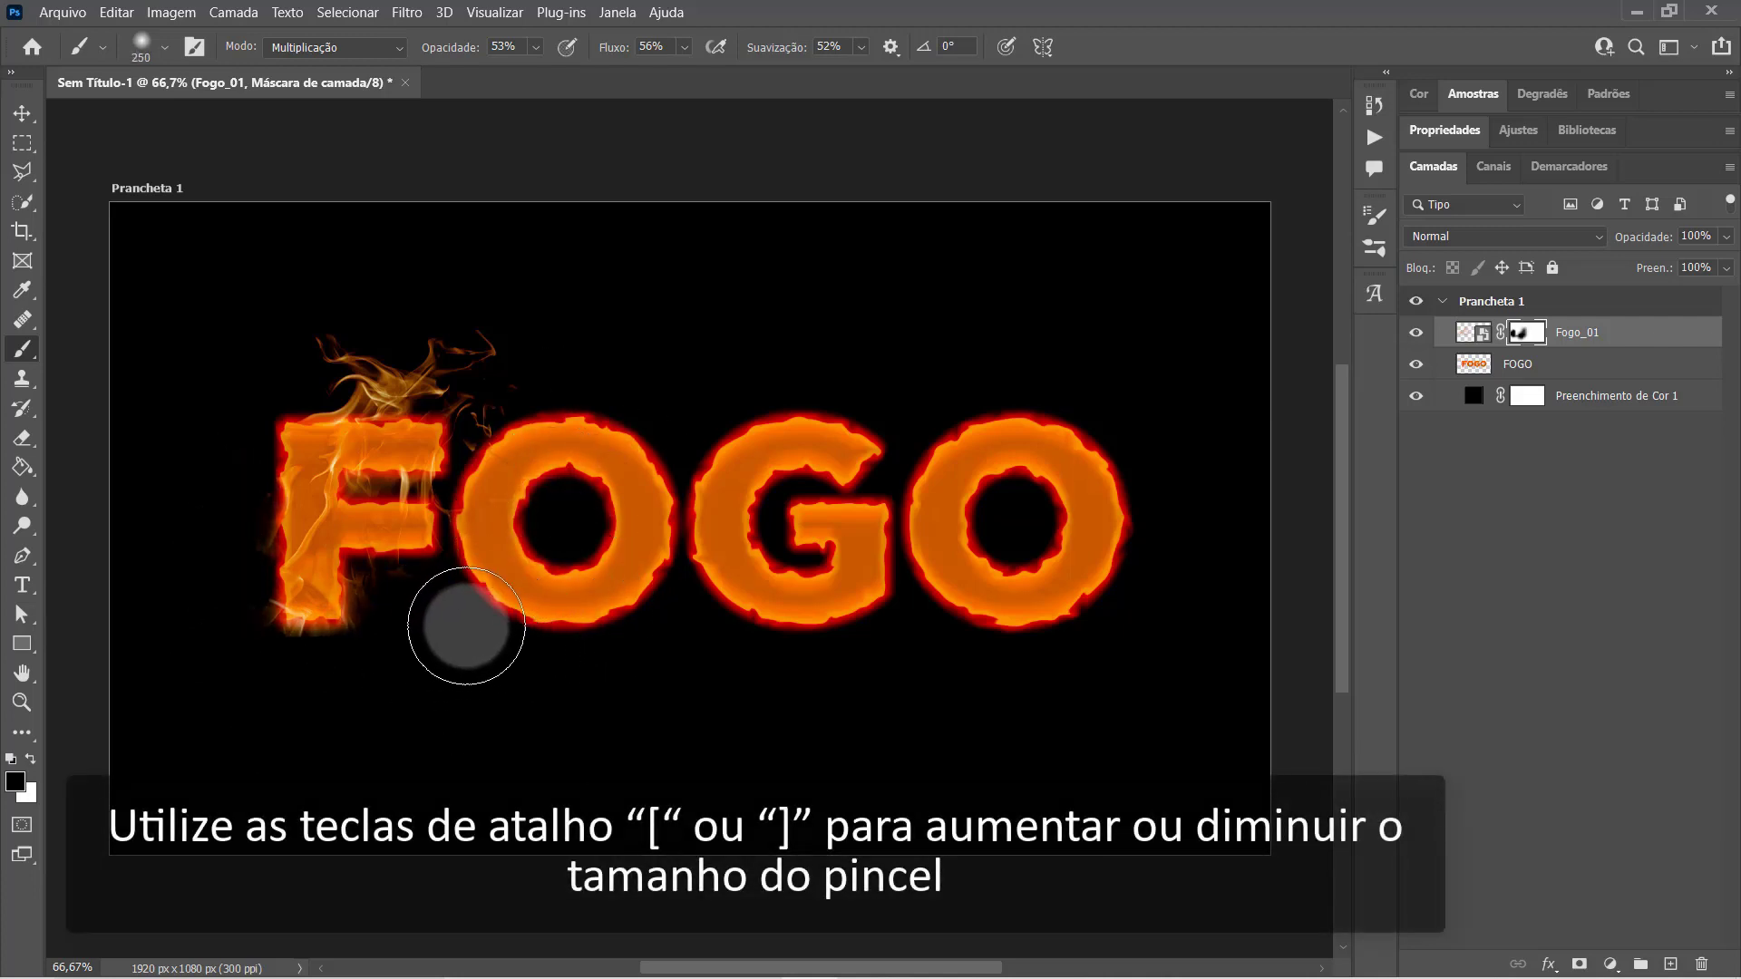
pyautogui.scroll(3, 344, 453)
pyautogui.moveTo(645, 396)
pyautogui.mouseDown()
pyautogui.moveTo(602, 369)
pyautogui.moveTo(571, 536)
pyautogui.mouseUp()
pyautogui.press('[')
pyautogui.press('[')
pyautogui.press('[')
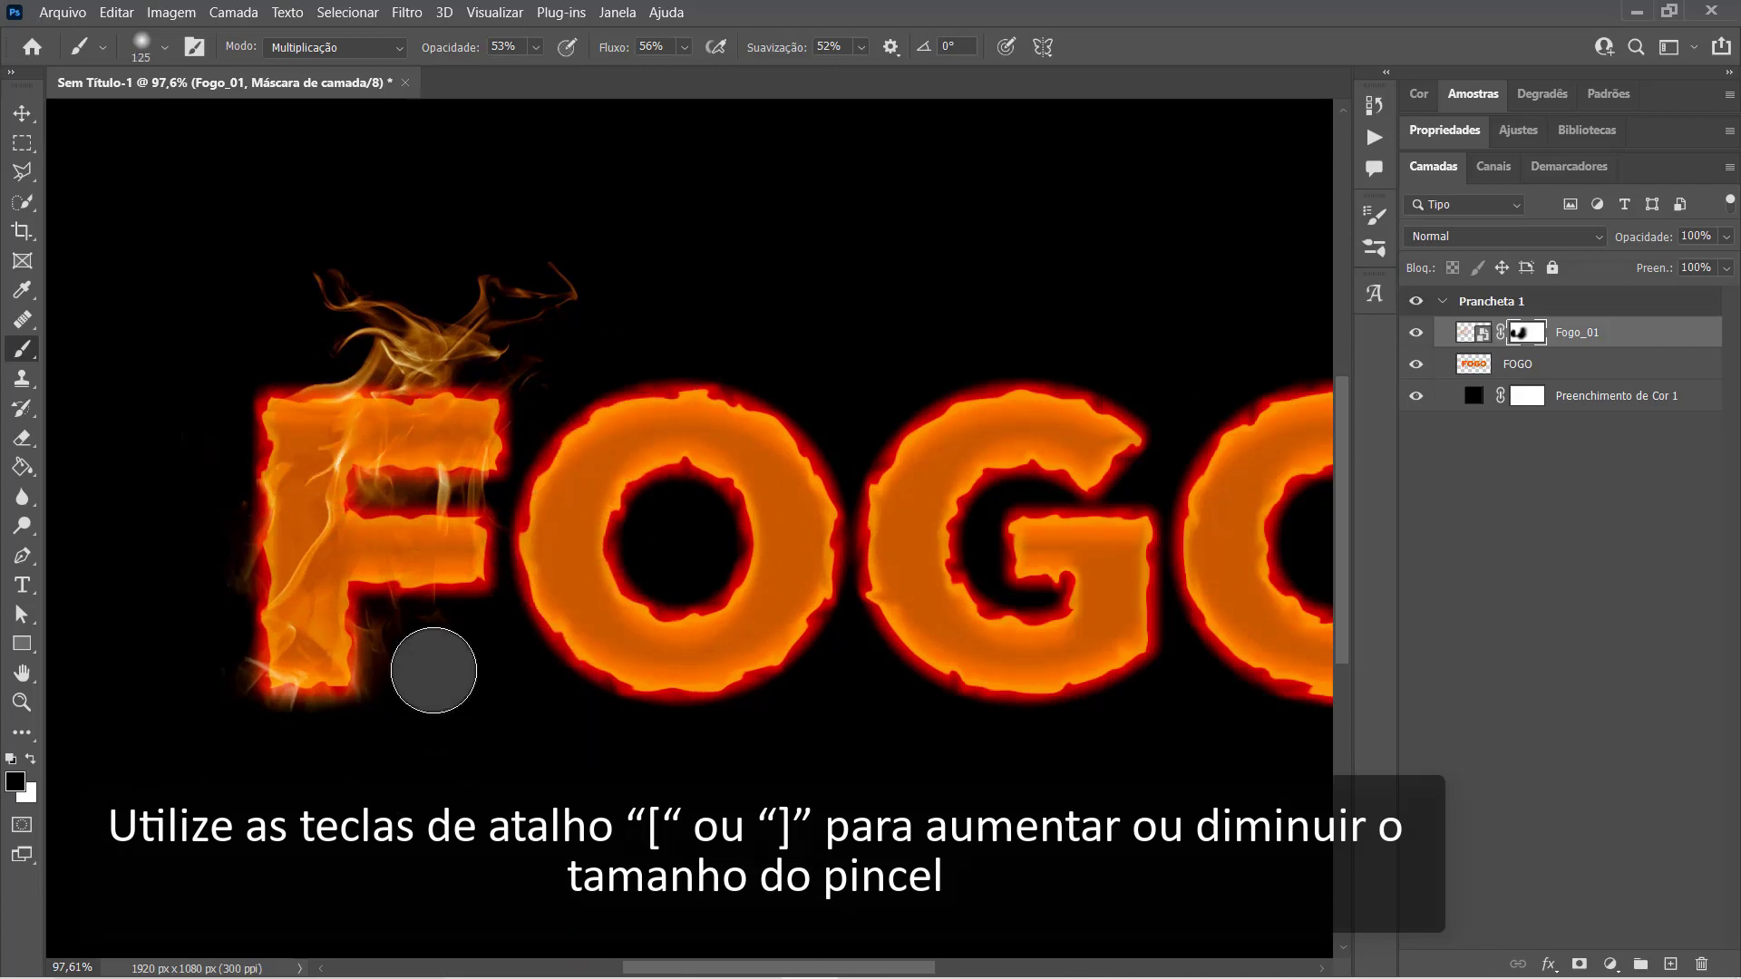
pyautogui.press('[')
pyautogui.press('[')
pyautogui.press('[')
pyautogui.moveTo(407, 496); pyautogui.dragTo(389, 486)
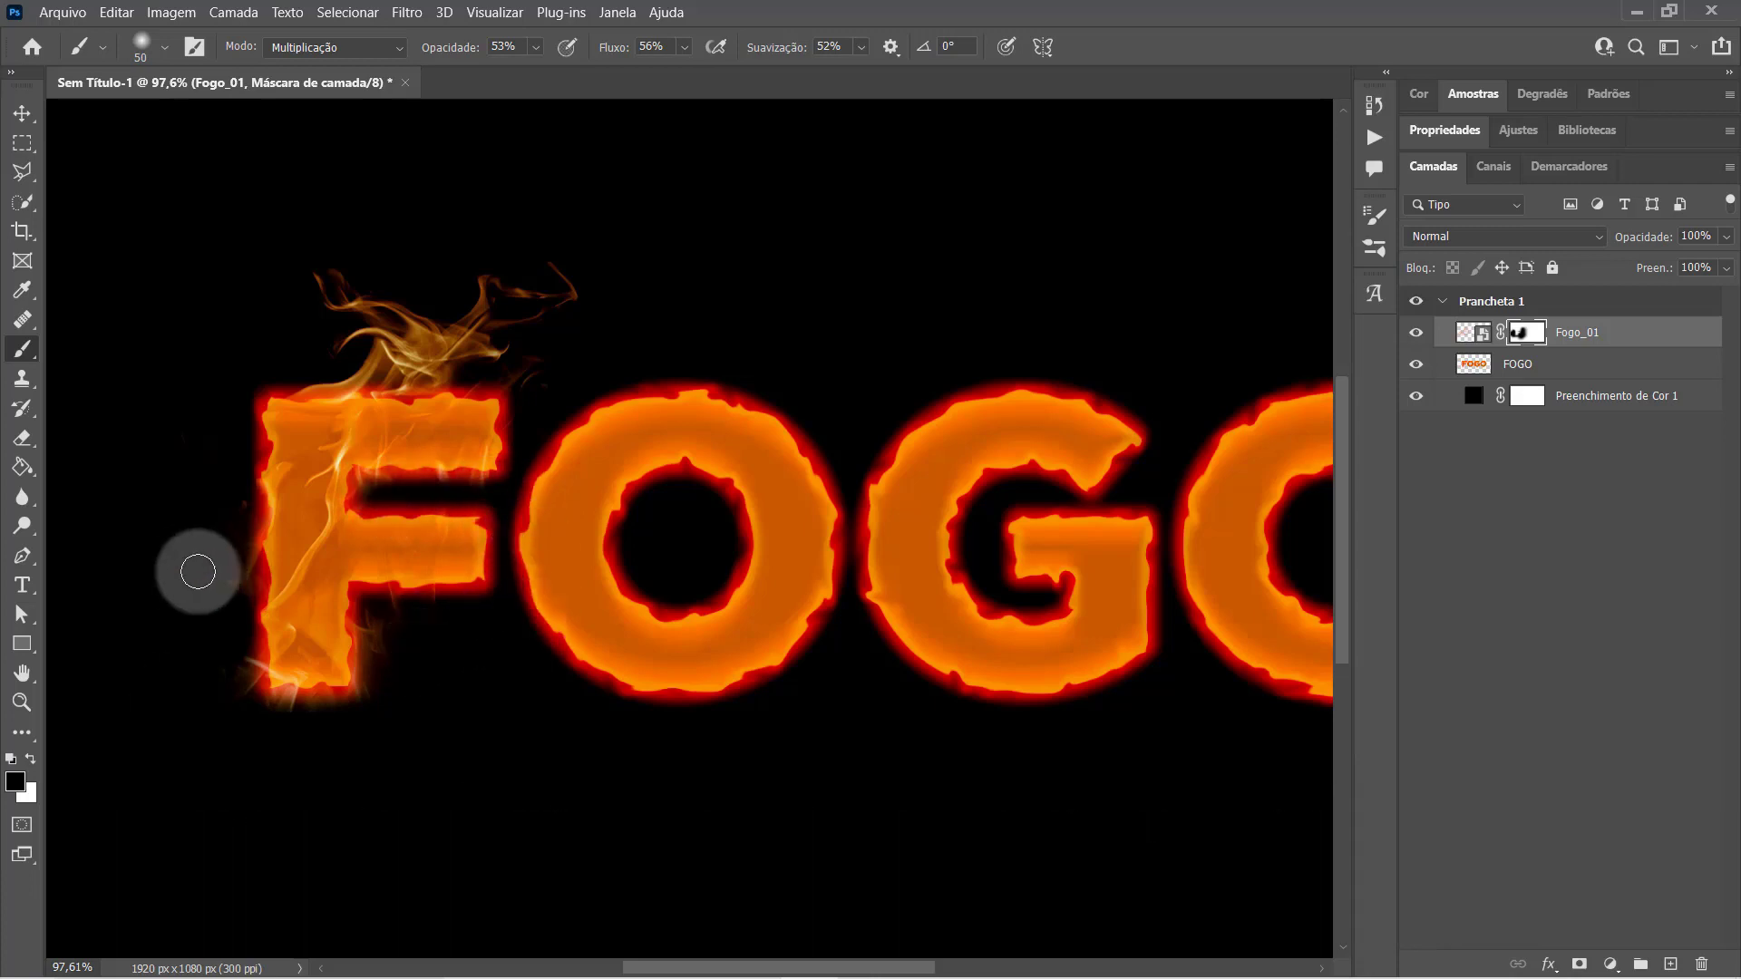
pyautogui.press(']')
pyautogui.press(']')
pyautogui.press(']')
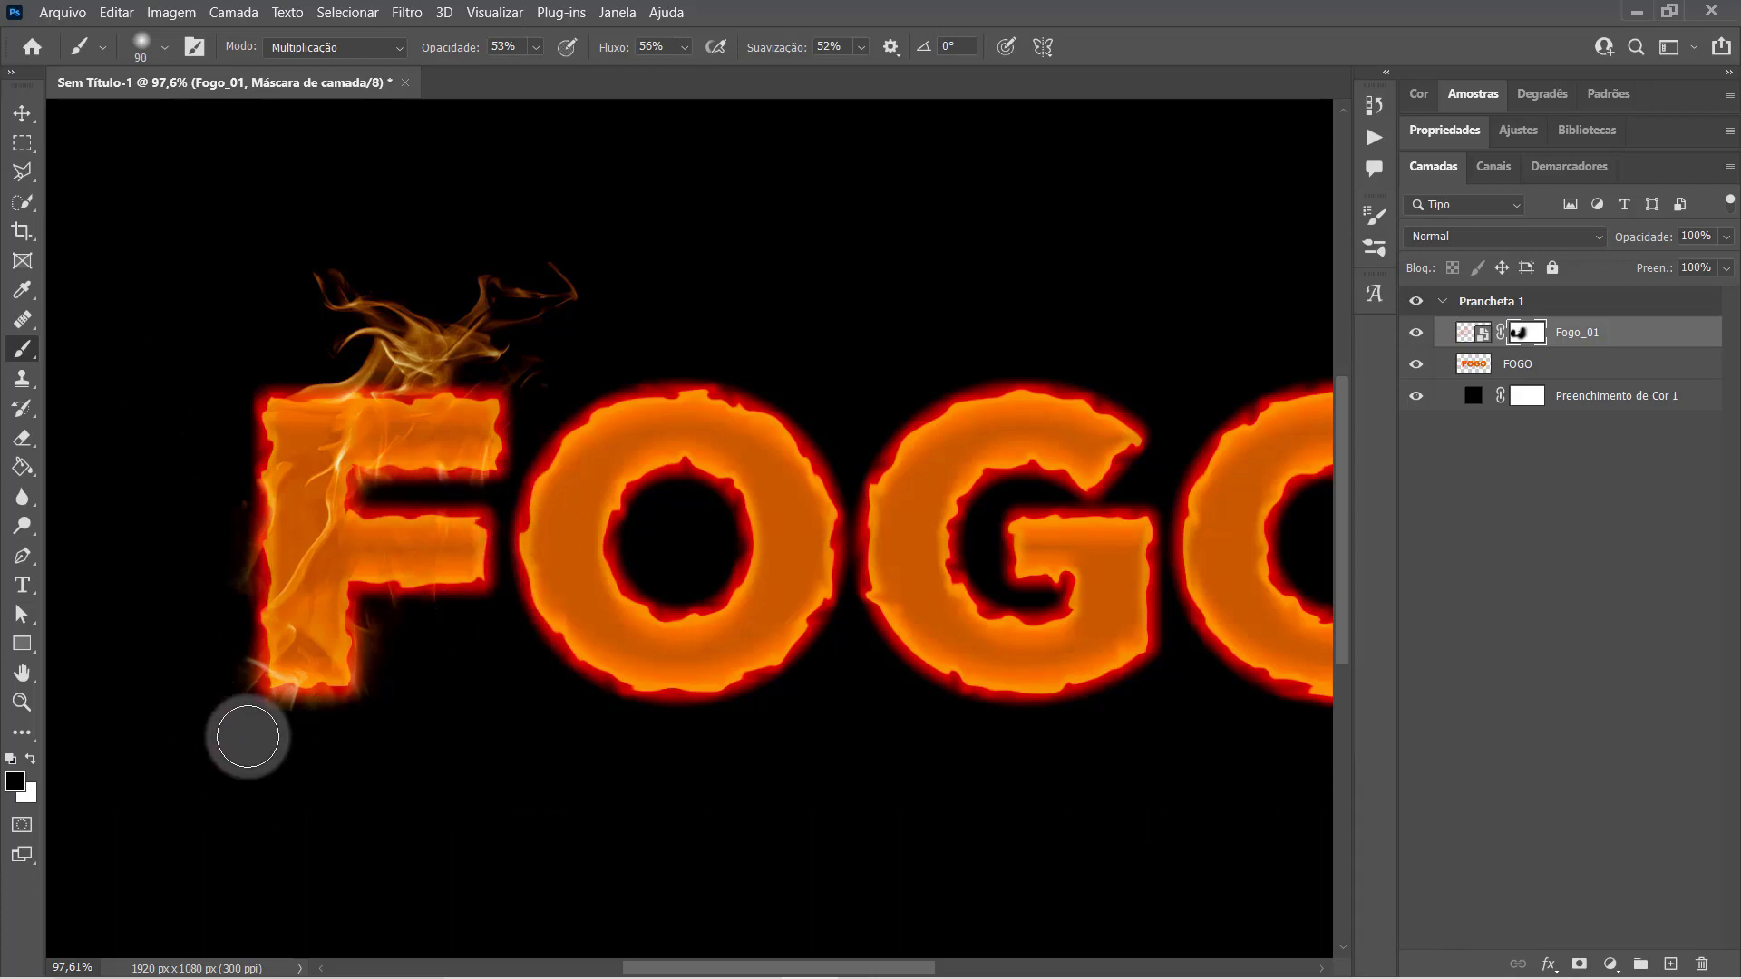
pyautogui.press(']')
pyautogui.press(']')
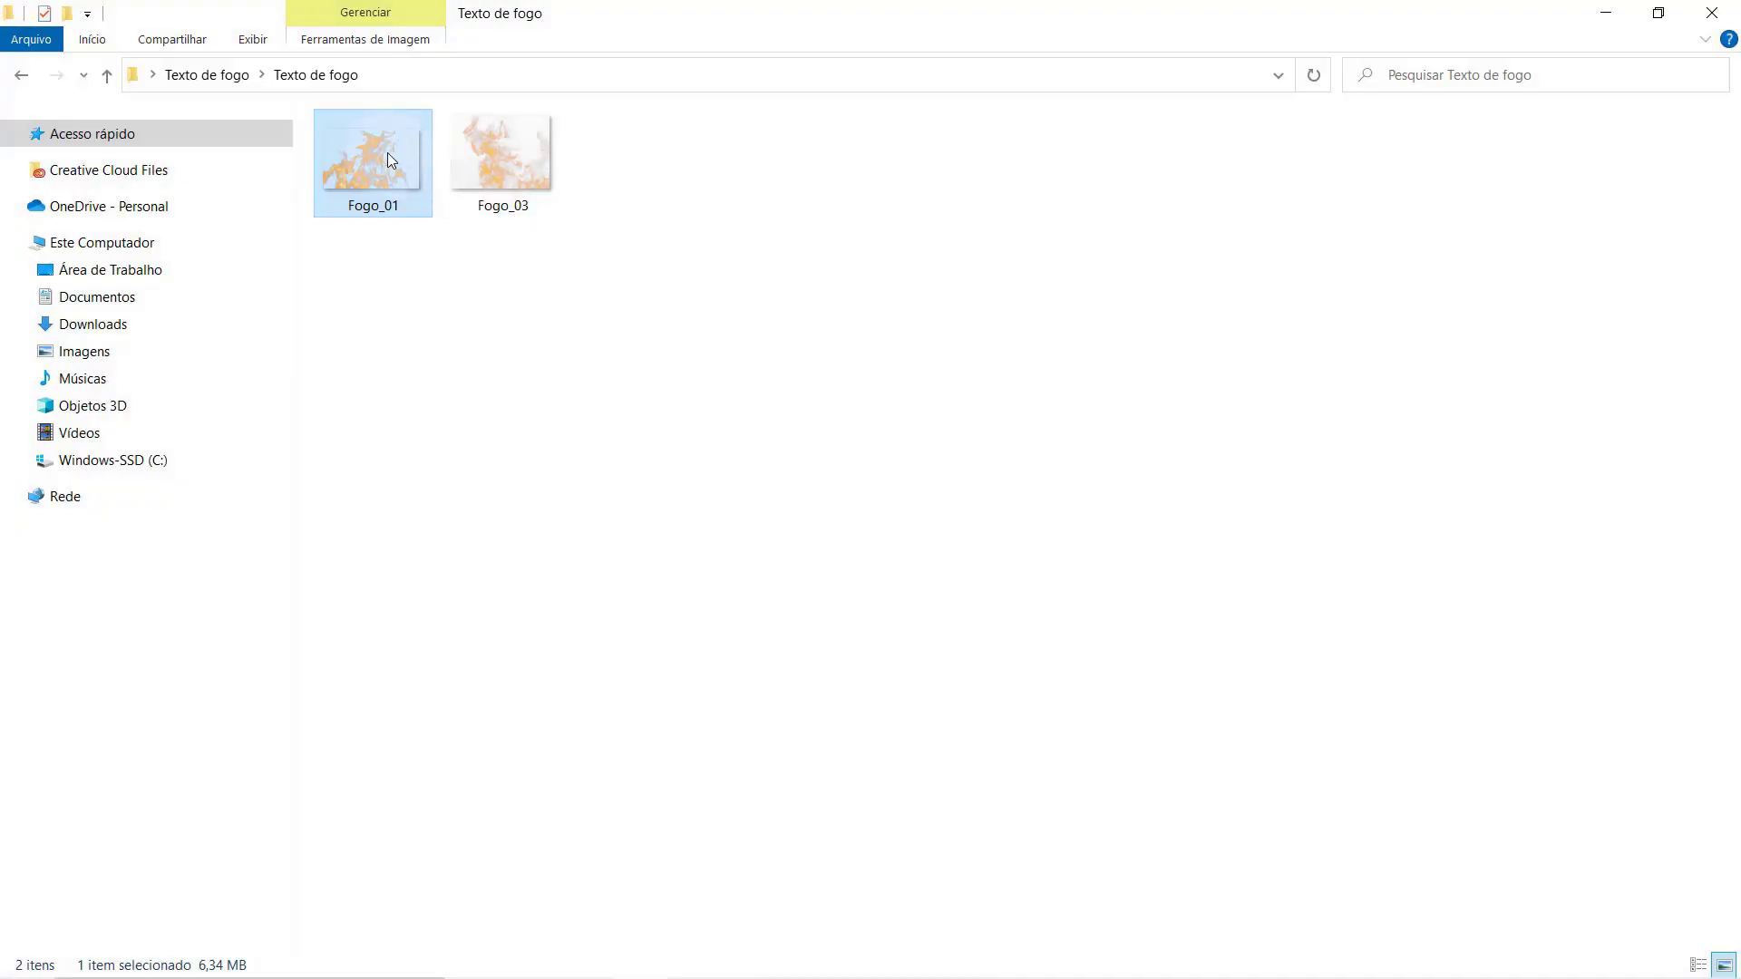
# Place Fogo_01 flames at about 22% size over the O and G, aligned with the letters' bottom
pyautogui.moveTo(388, 152); pyautogui.dragTo(658, 590)
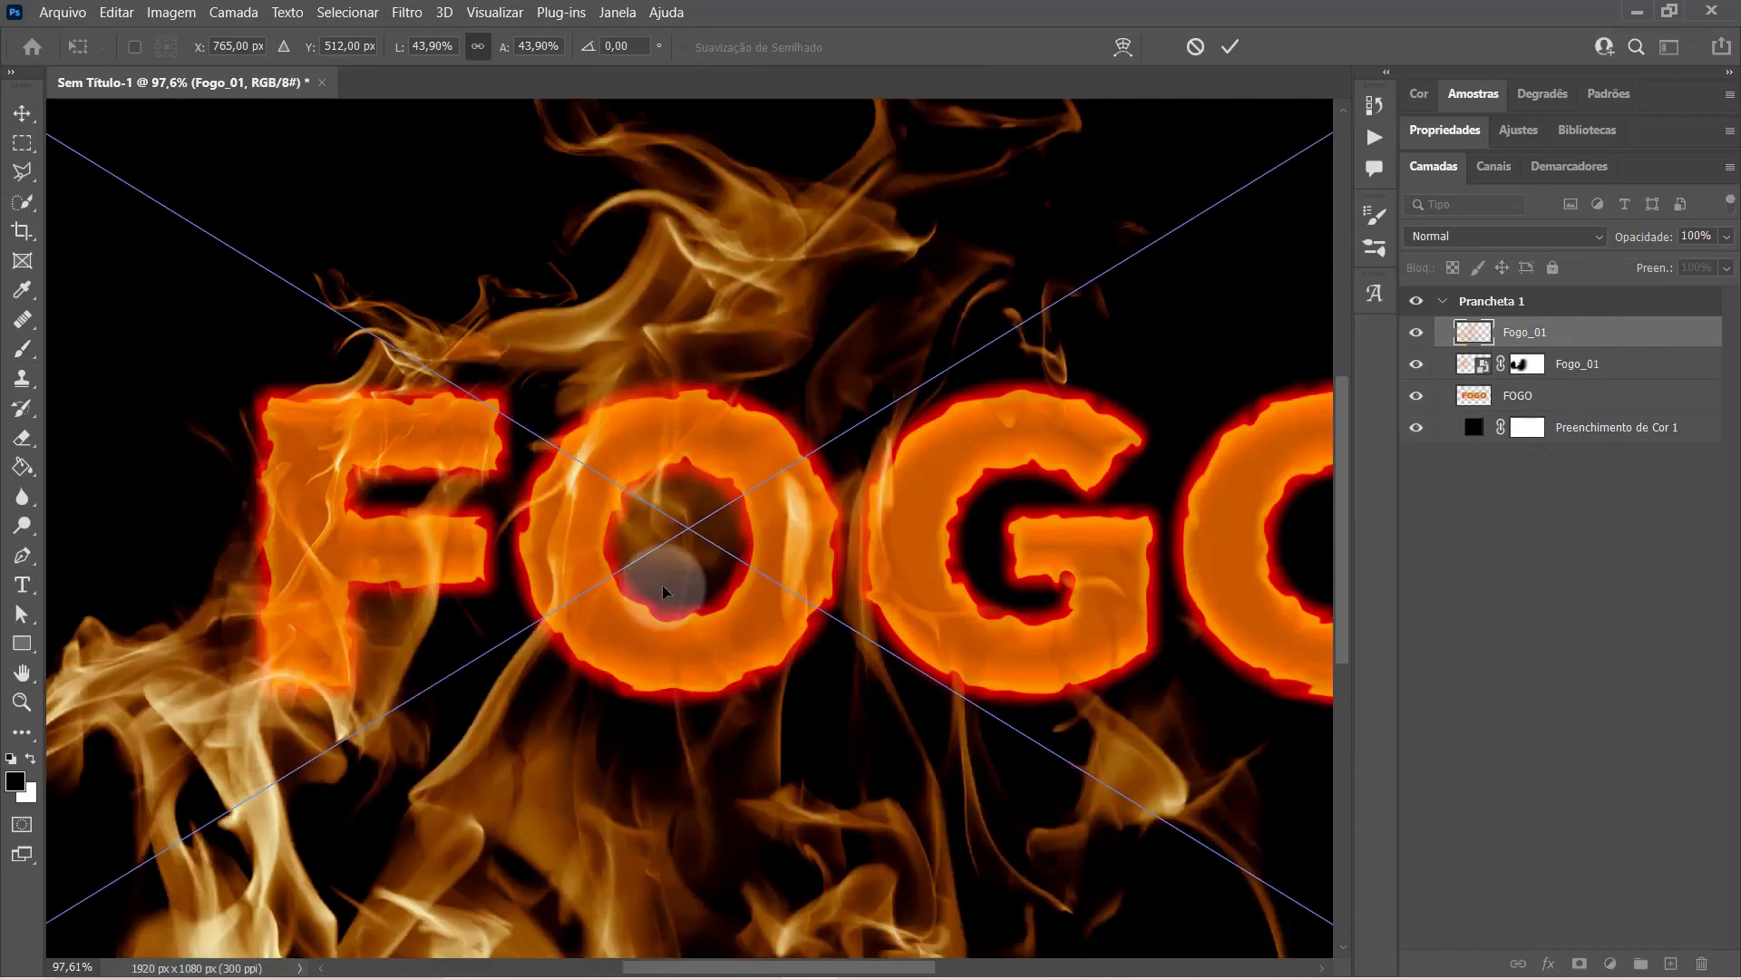
pyautogui.hotkey('ctrl', '-')
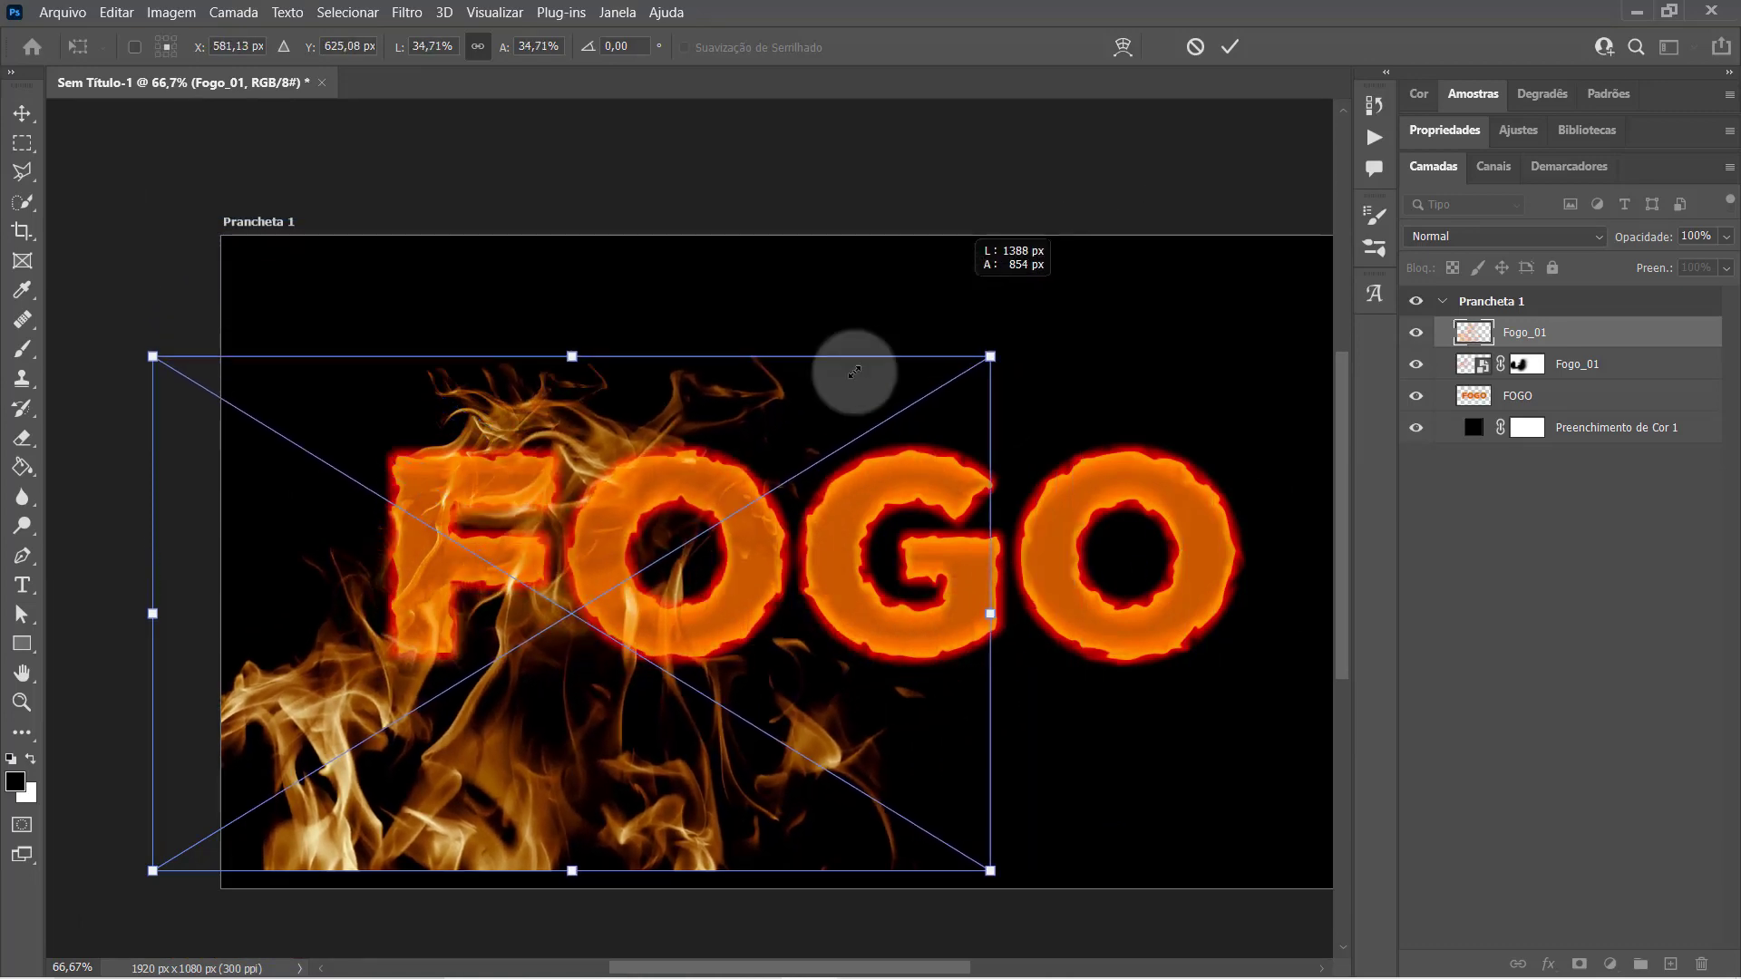
pyautogui.moveTo(1195, 220); pyautogui.dragTo(986, 357)
pyautogui.moveTo(152, 871)
pyautogui.mouseDown()
pyautogui.moveTo(485, 667)
pyautogui.moveTo(458, 704)
pyautogui.mouseUp()
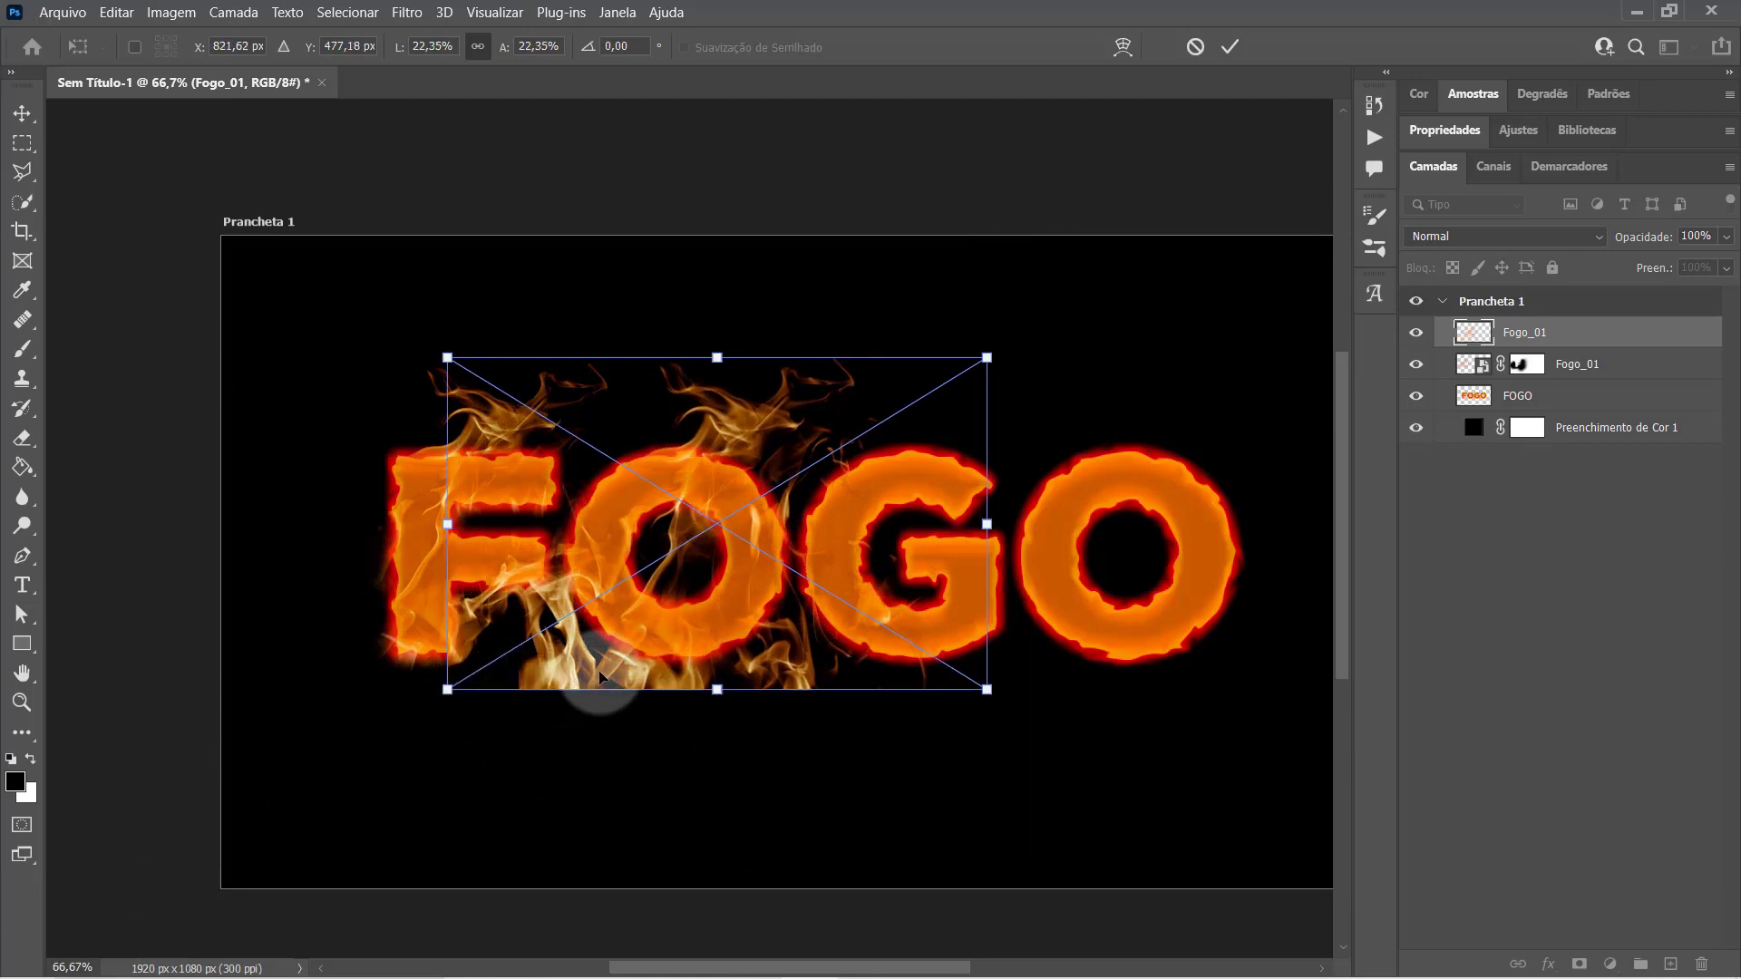
pyautogui.moveTo(617, 673); pyautogui.dragTo(692, 649)
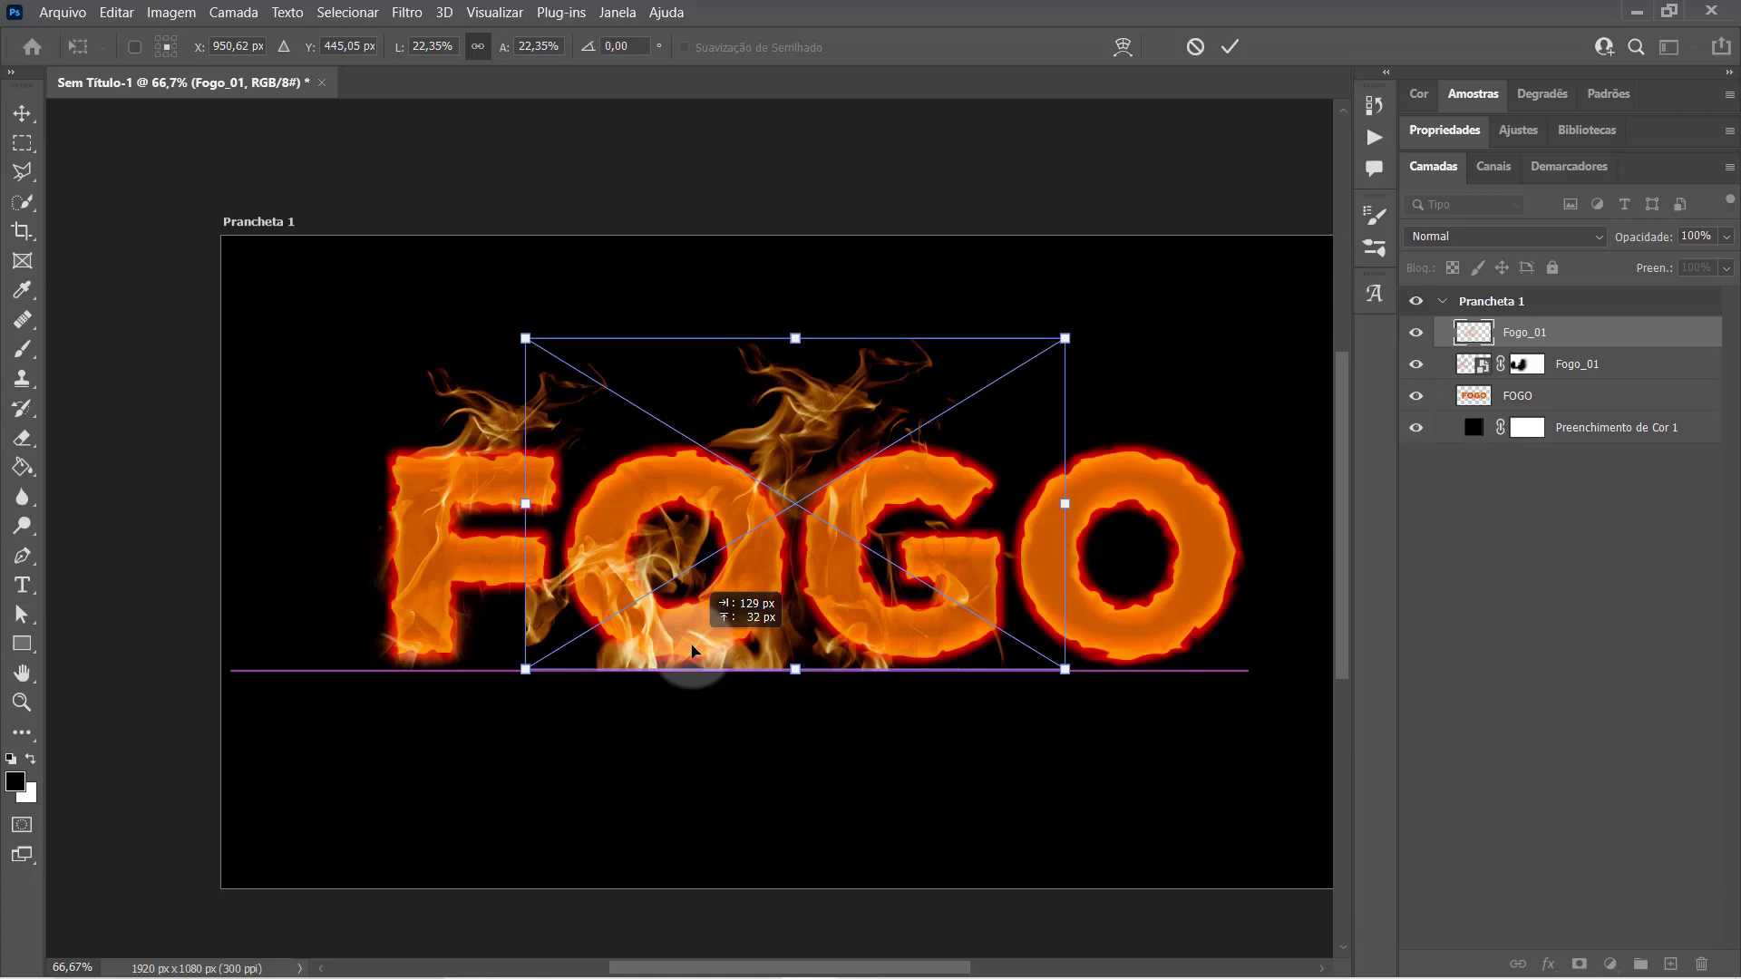
pyautogui.moveTo(691, 650); pyautogui.dragTo(731, 661)
pyautogui.scroll(1, 689, 499)
# Commit the flame photo, add a layer mask, and paint out the flames above the G
pyautogui.click(1229, 46)
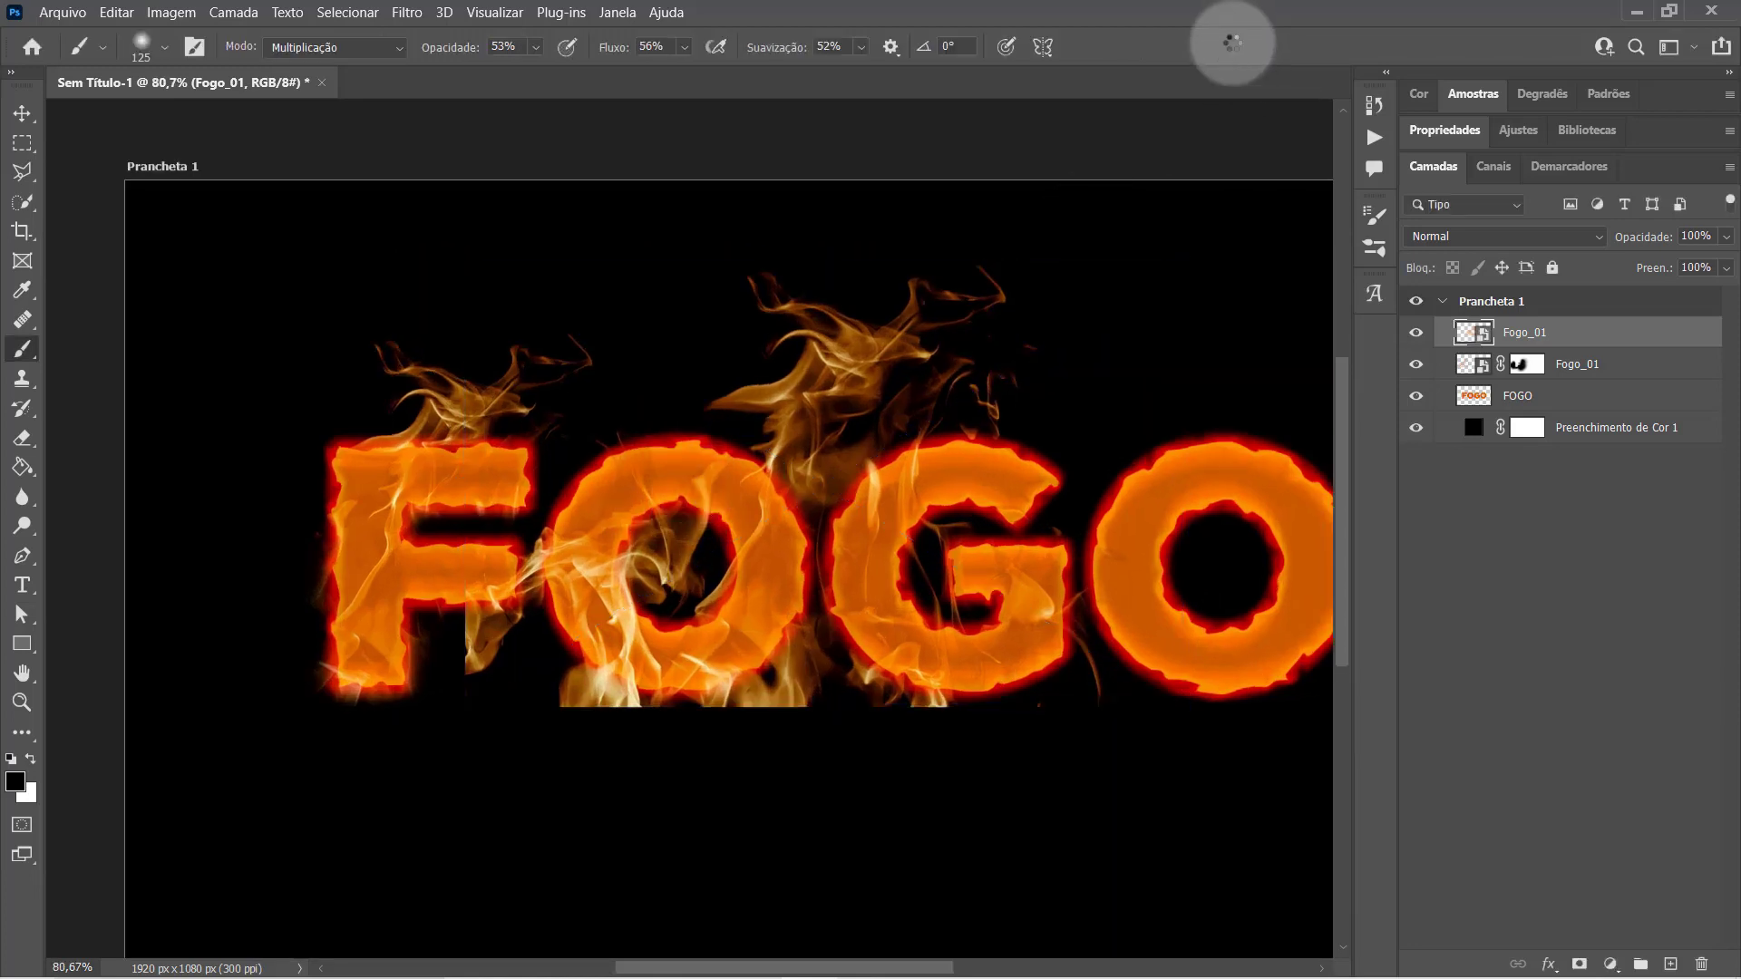
pyautogui.click(1579, 964)
pyautogui.press(']')
pyautogui.press(']')
pyautogui.press(']')
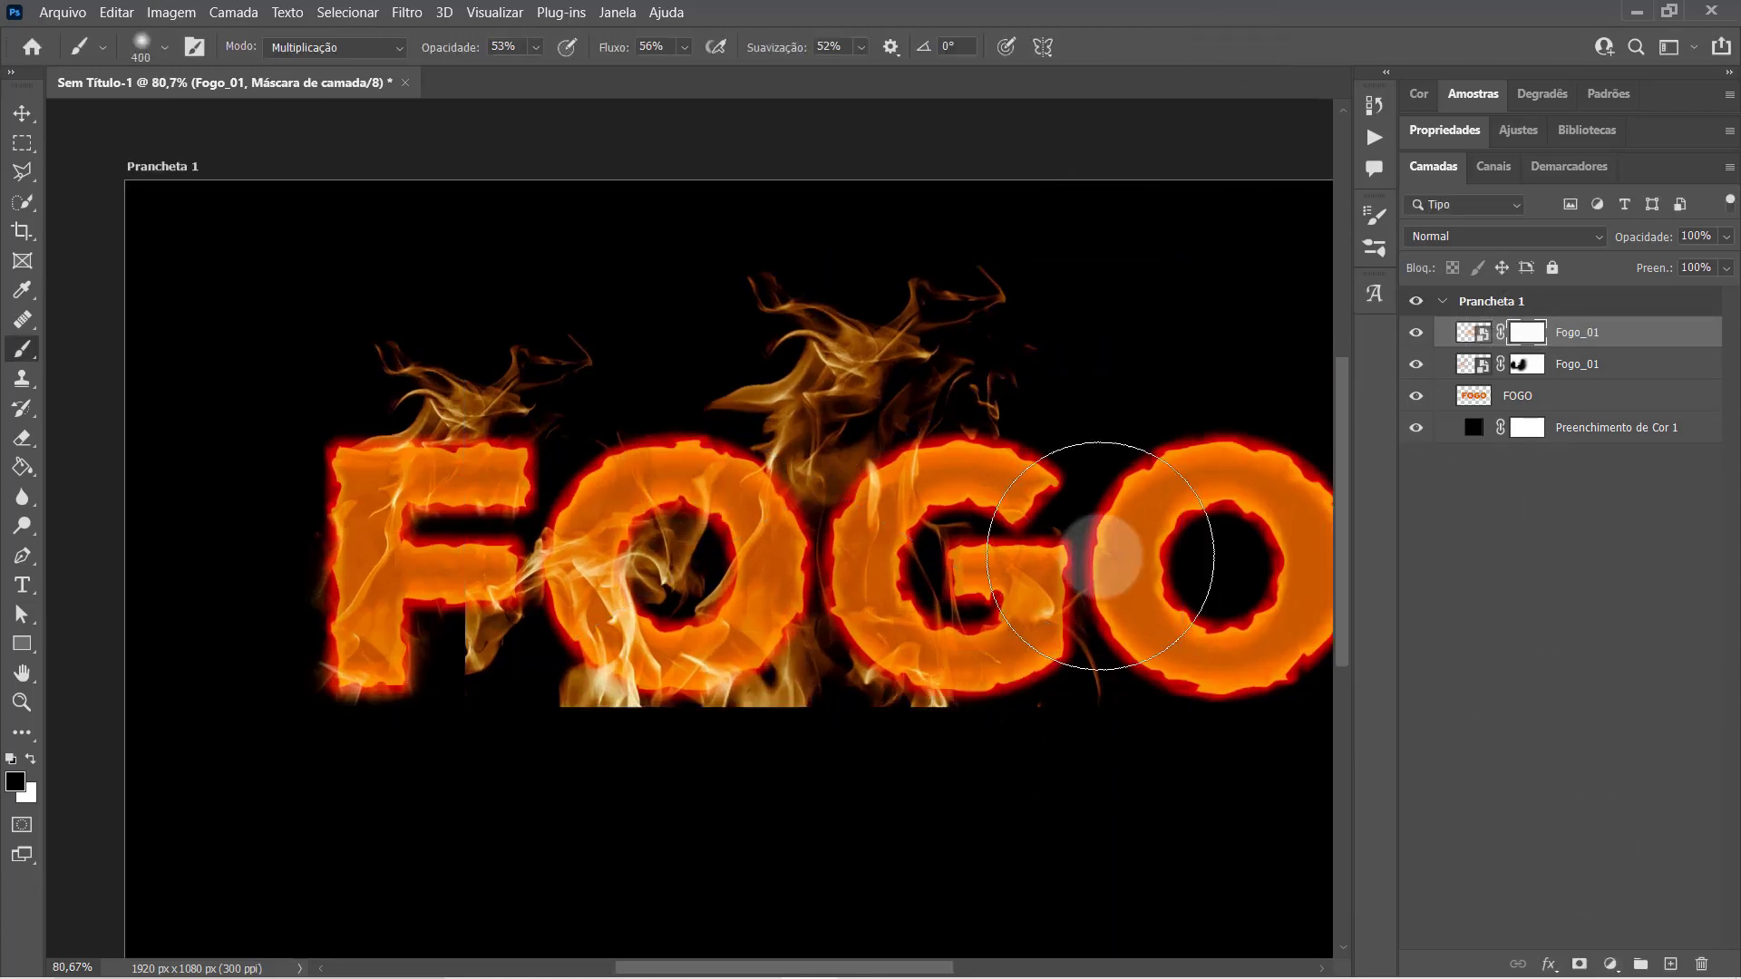
pyautogui.moveTo(952, 680)
pyautogui.mouseDown()
pyautogui.moveTo(932, 525)
pyautogui.moveTo(951, 476)
pyautogui.mouseUp()
# With a smaller brush, mask the hard bottom edge and flame wisps inside the first O
pyautogui.press('[')
pyautogui.press('[')
pyautogui.press('[')
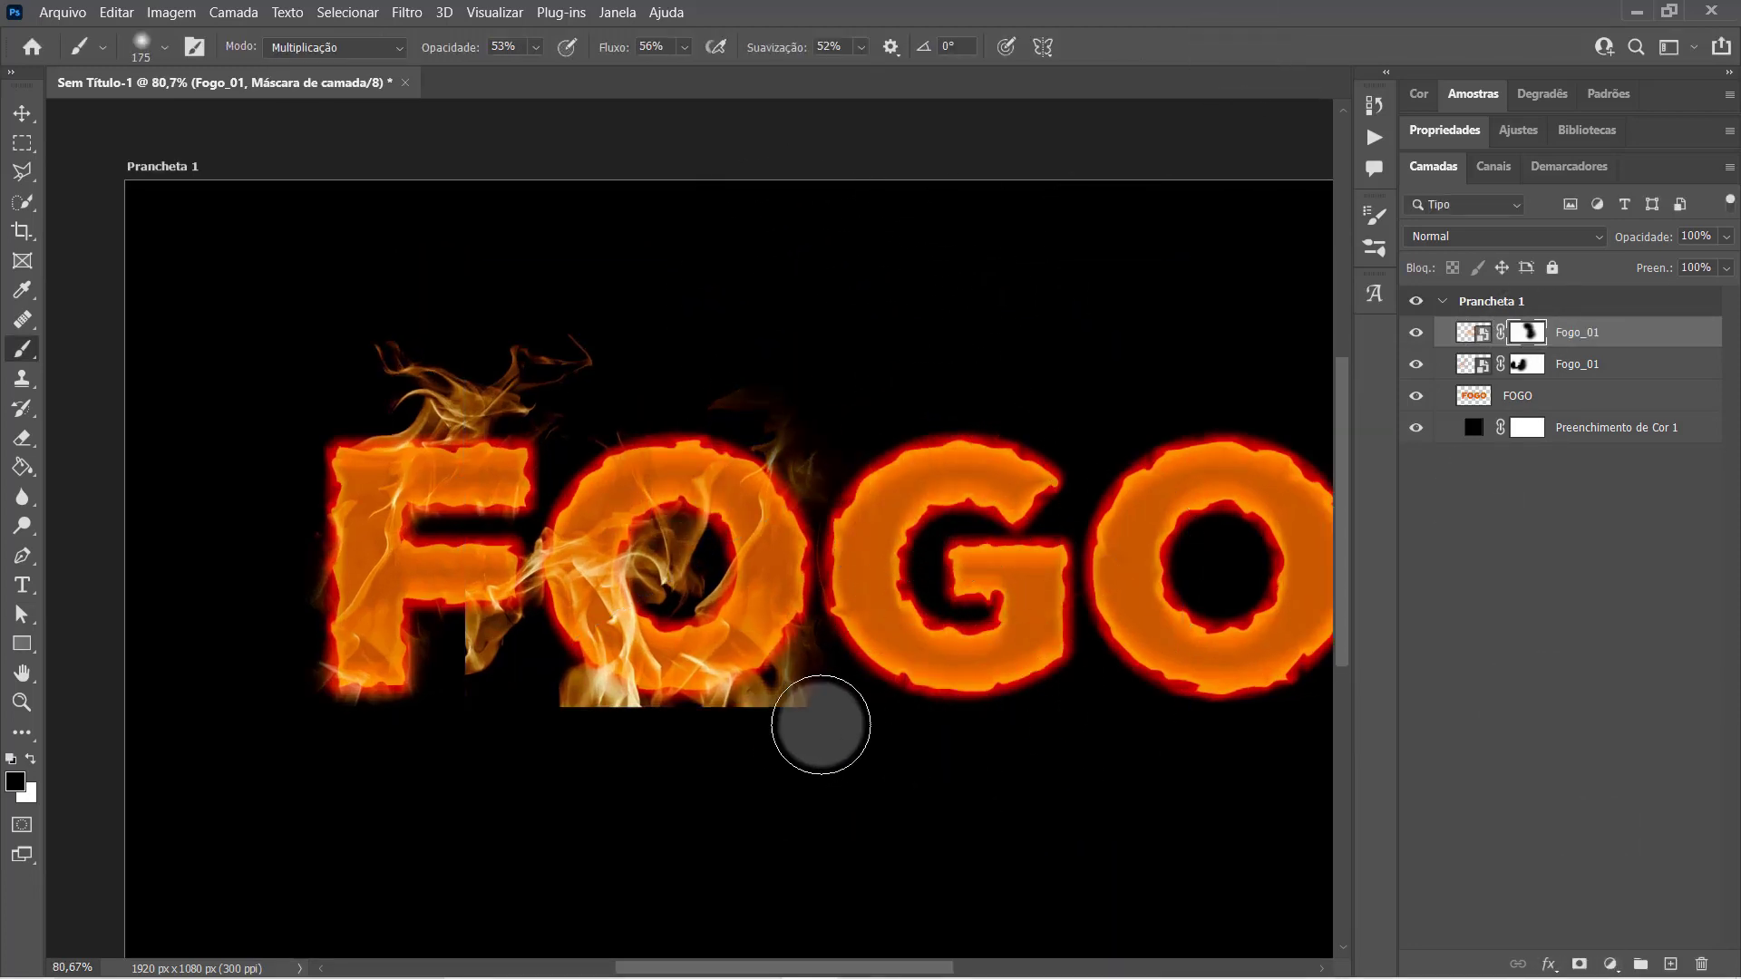
pyautogui.moveTo(816, 716); pyautogui.dragTo(481, 653)
pyautogui.press('[')
pyautogui.press('[')
pyautogui.press('[')
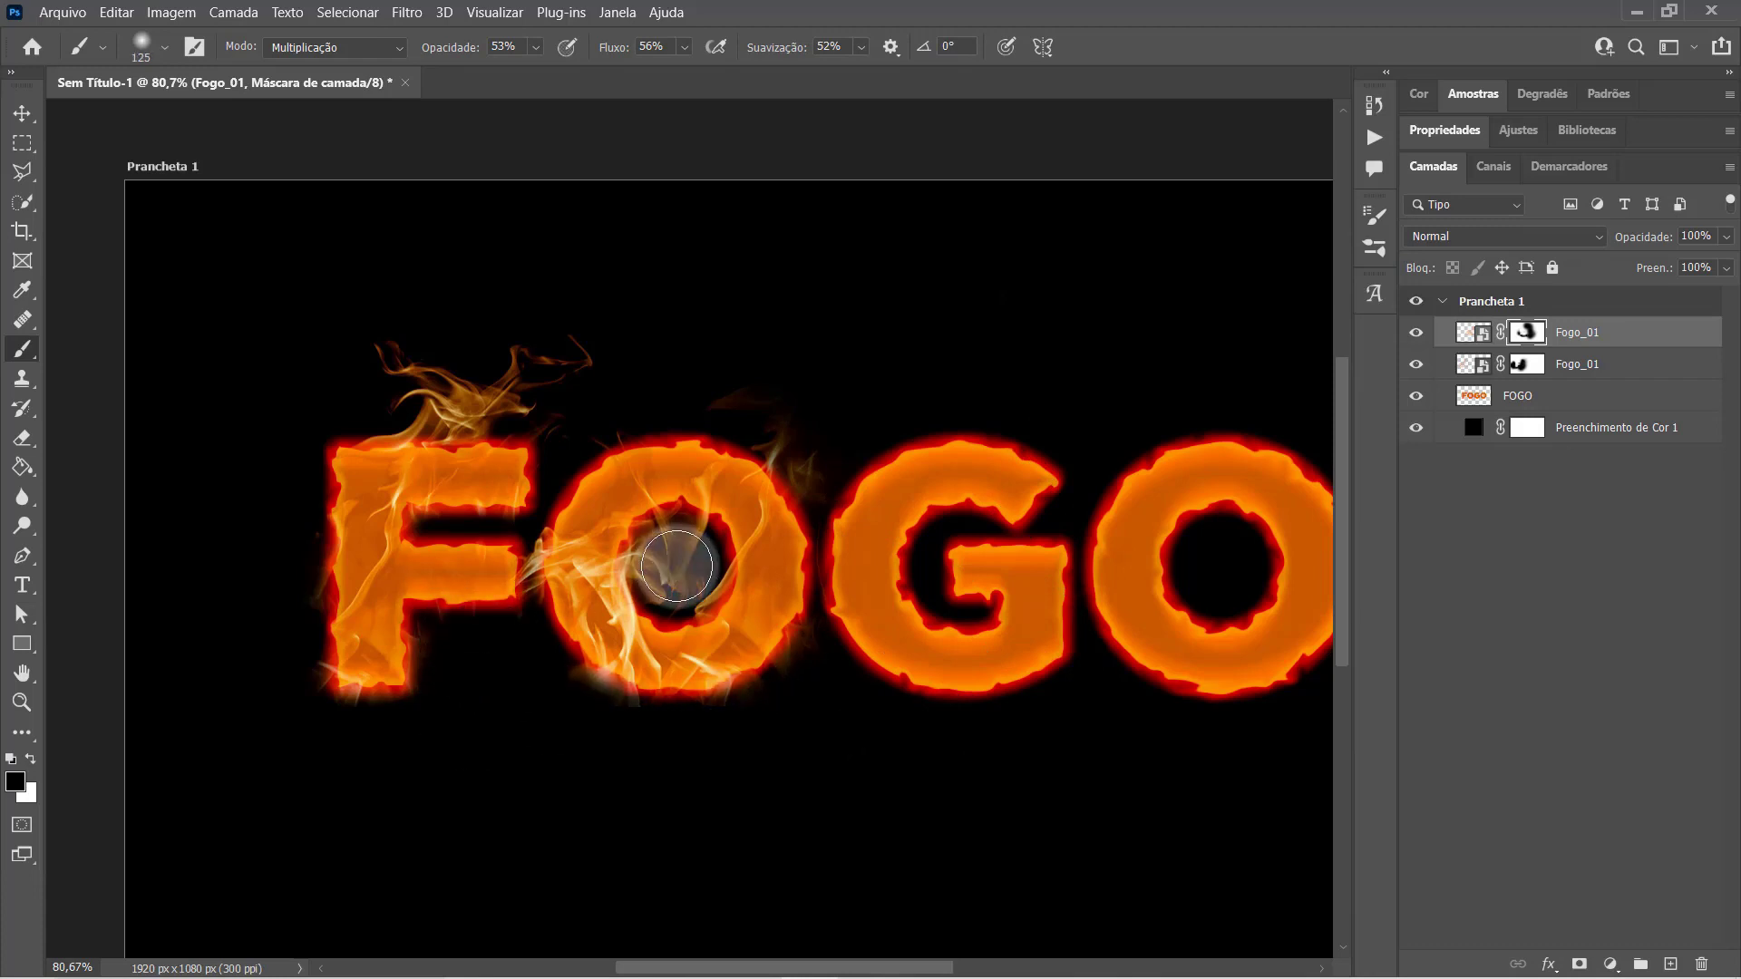
pyautogui.moveTo(680, 583); pyautogui.dragTo(680, 564)
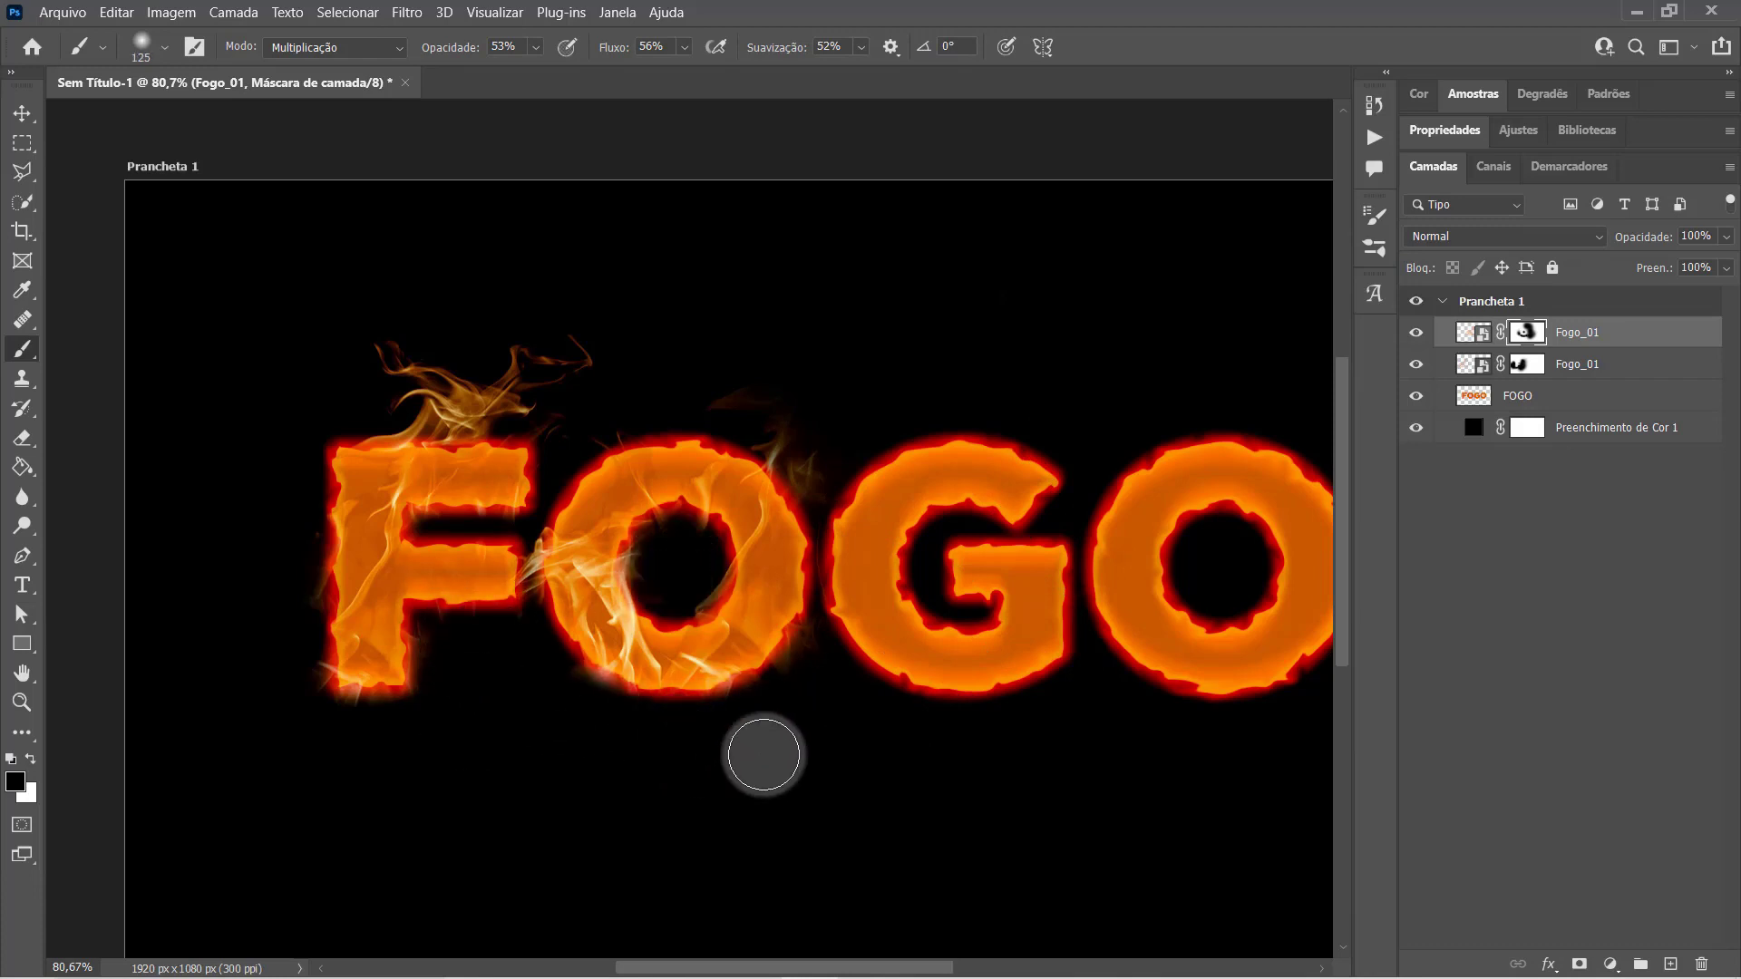
pyautogui.hotkey('ctrl', '-')
pyautogui.hotkey('alt', 'Tab')
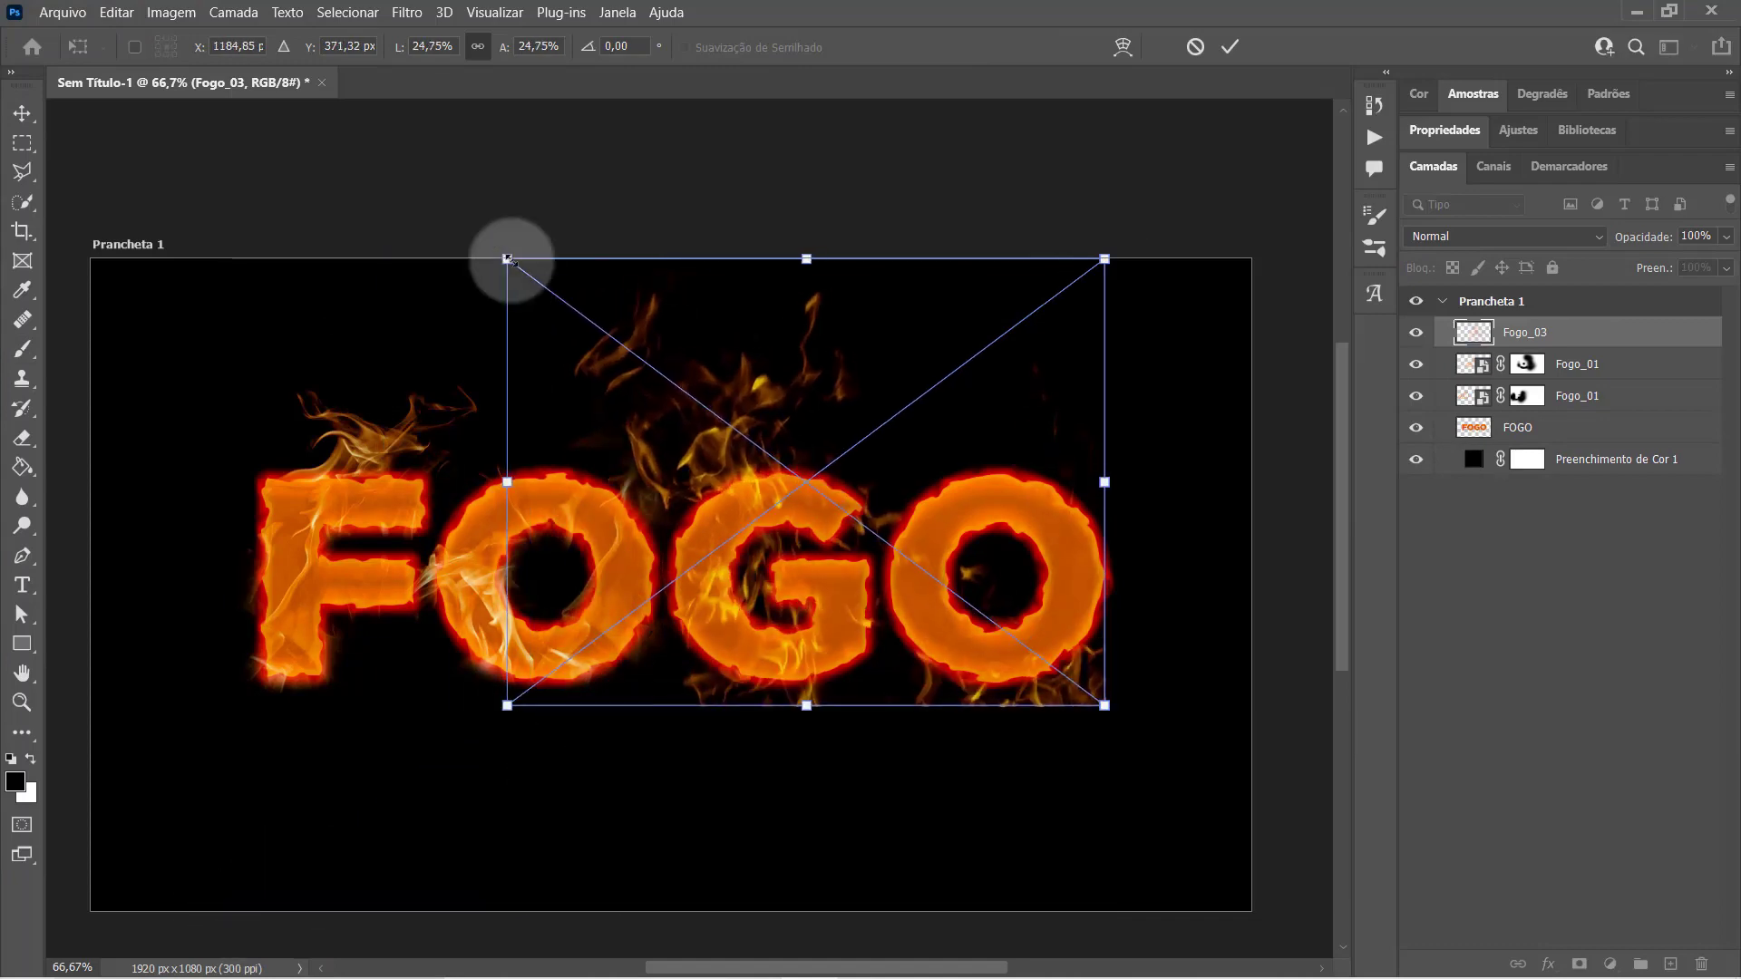
# Scale and place a Fogo_03 flame layer over the letters, masking flames below the last O
pyautogui.moveTo(1104, 261); pyautogui.dragTo(583, 401)
pyautogui.scroll(3, 839, 560)
pyautogui.moveTo(768, 657); pyautogui.dragTo(813, 717)
pyautogui.press('Return')
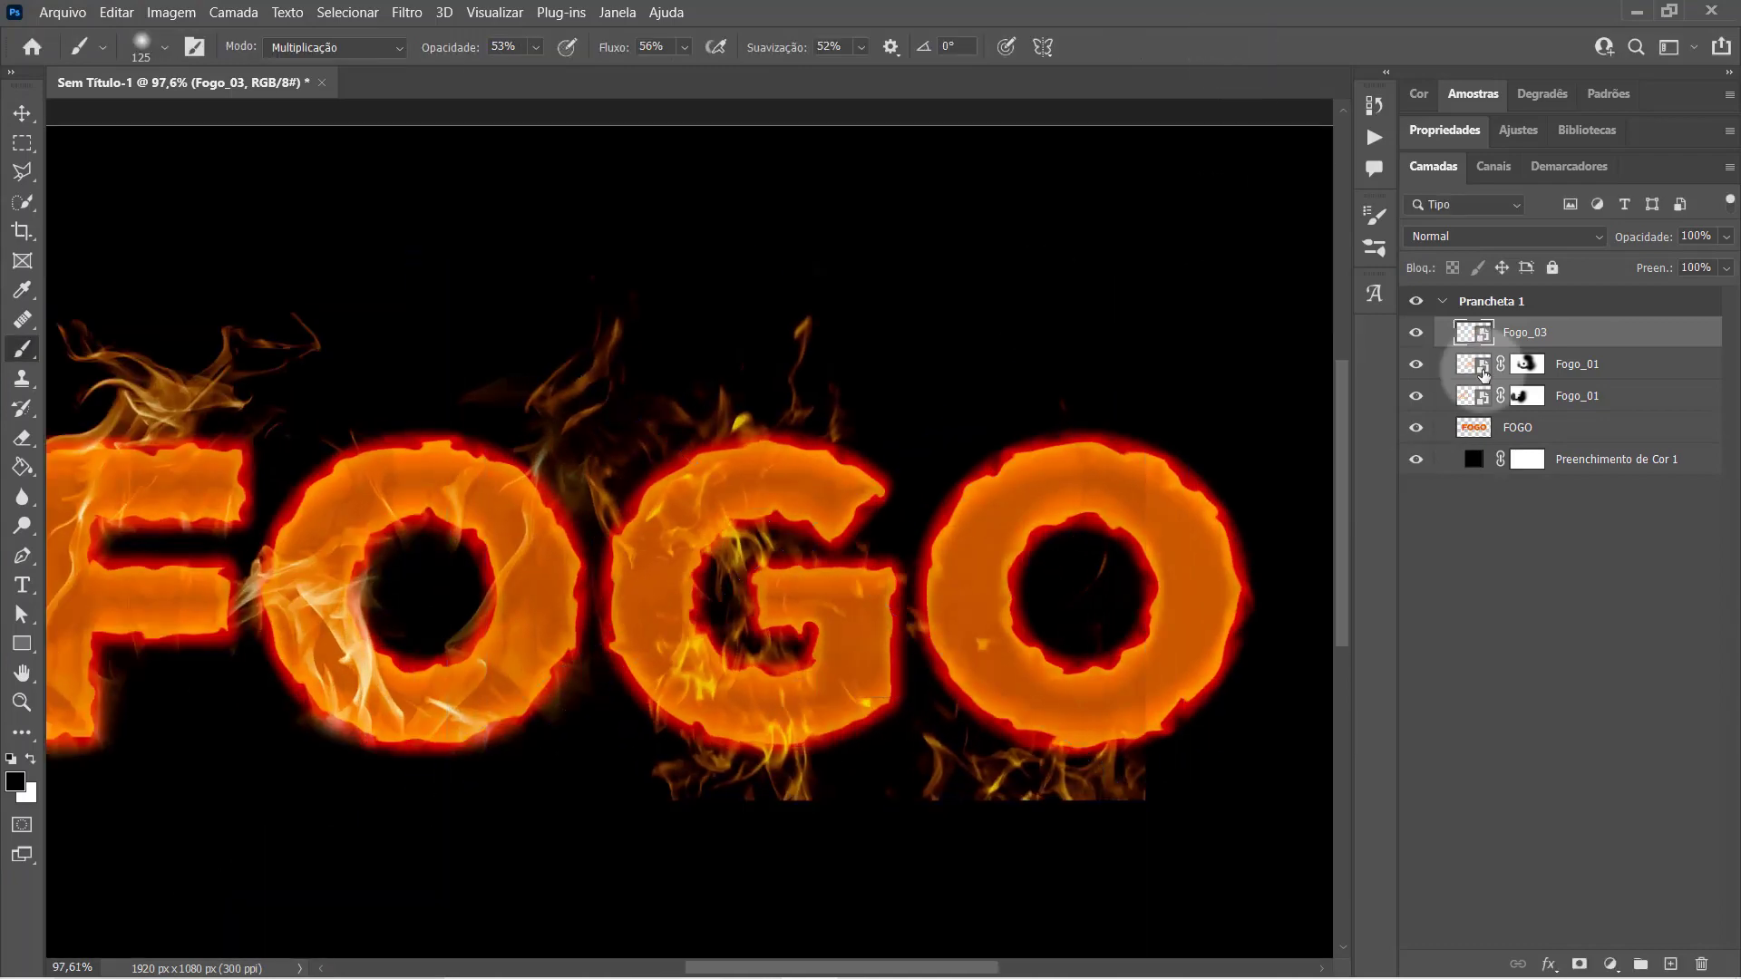
pyautogui.click(1579, 964)
pyautogui.press('b')
pyautogui.moveTo(1170, 789)
pyautogui.mouseDown()
pyautogui.moveTo(1031, 610)
pyautogui.moveTo(817, 854)
pyautogui.mouseUp()
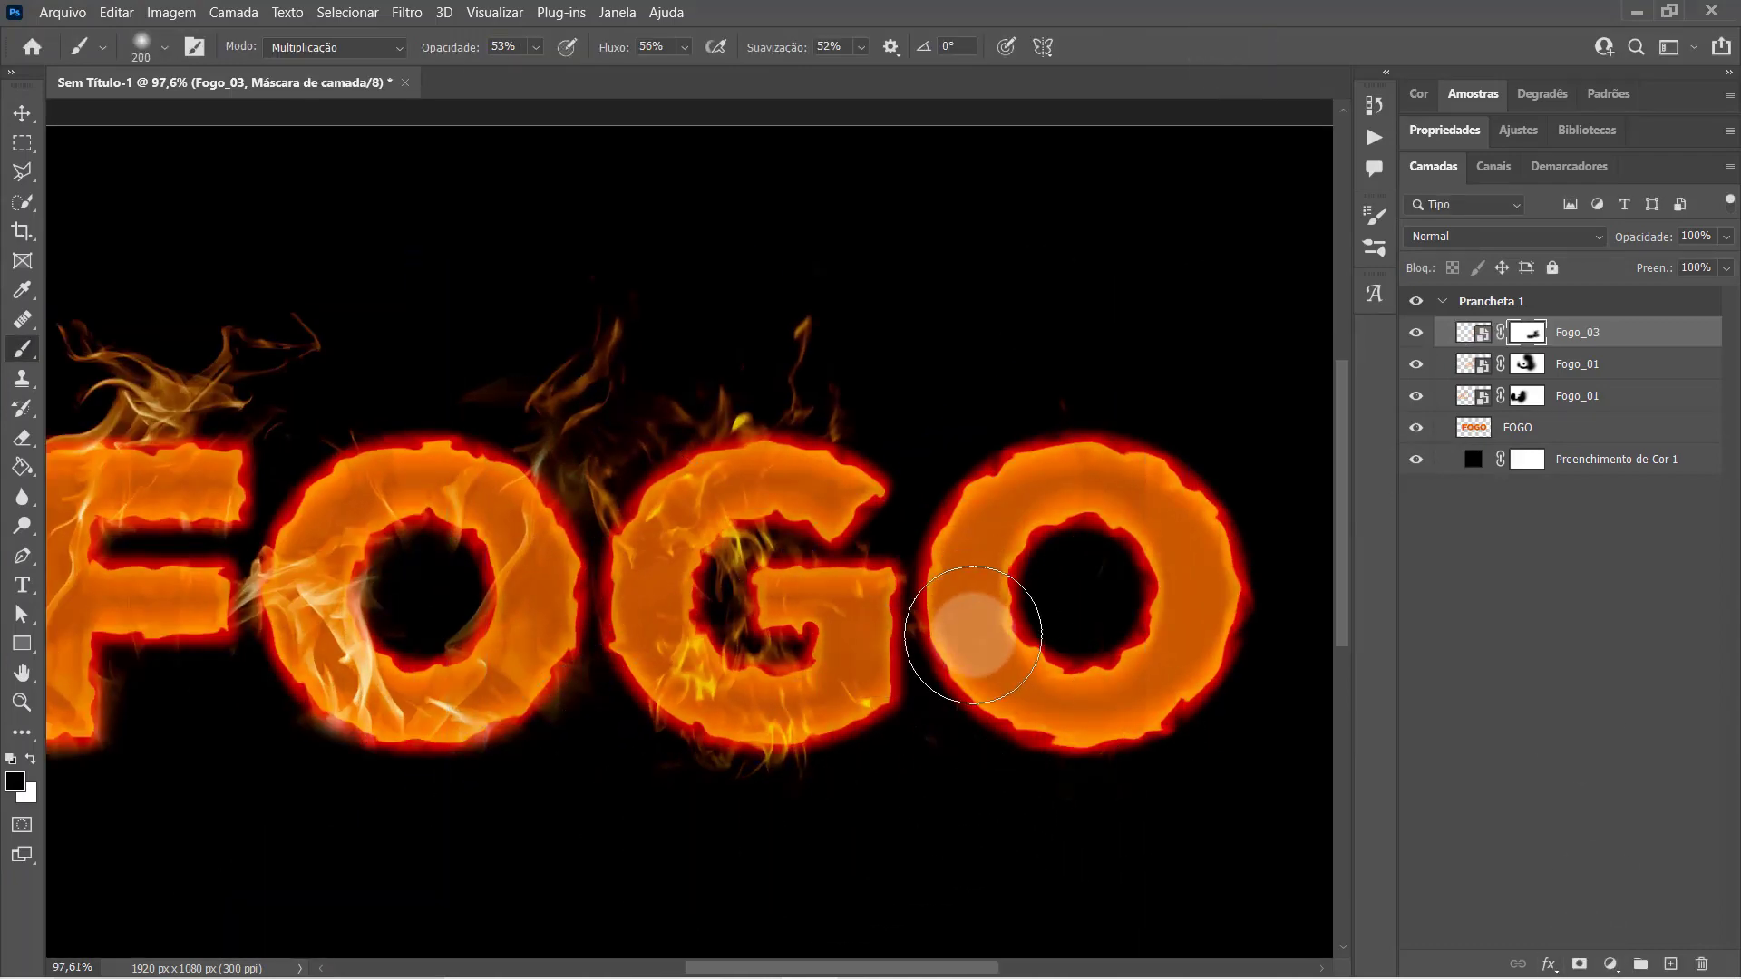
pyautogui.scroll(-2, 974, 671)
pyautogui.scroll(-2, 982, 762)
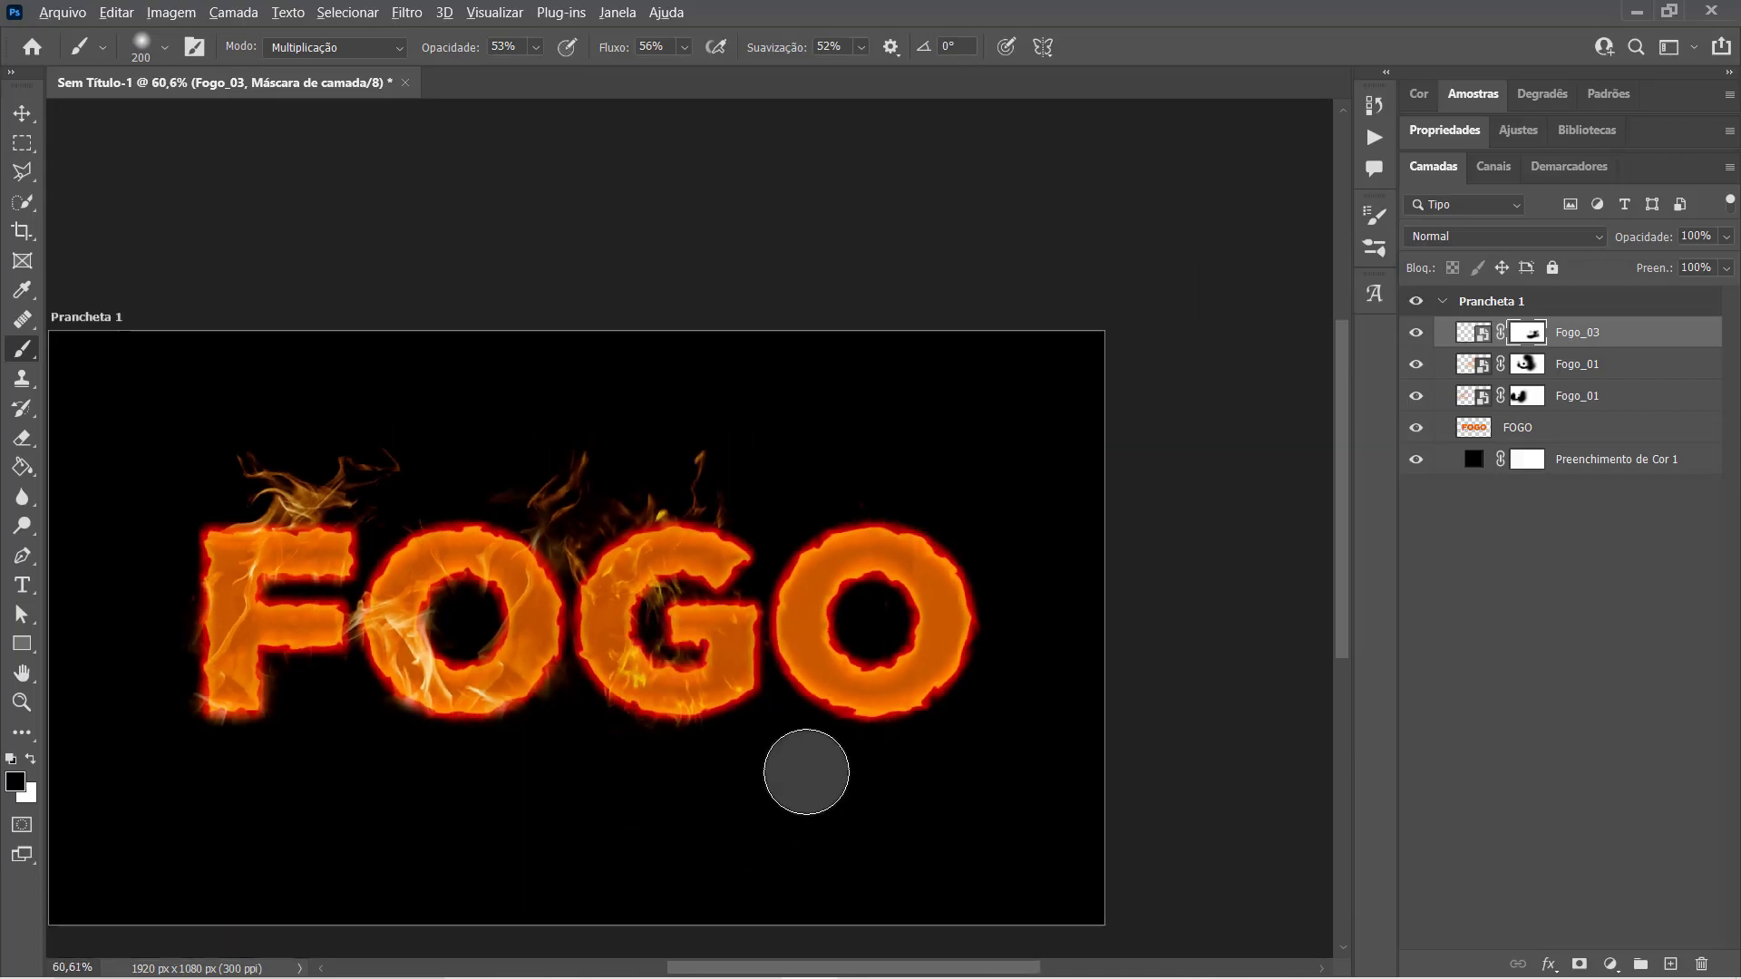
# Add a second Fogo_03 flame strip over the G and O with its own layer mask
pyautogui.moveTo(263, 874); pyautogui.dragTo(447, 719)
pyautogui.moveTo(447, 524)
pyautogui.mouseDown()
pyautogui.moveTo(1092, 616)
pyautogui.moveTo(1042, 435)
pyautogui.mouseUp()
pyautogui.scroll(2, 1002, 573)
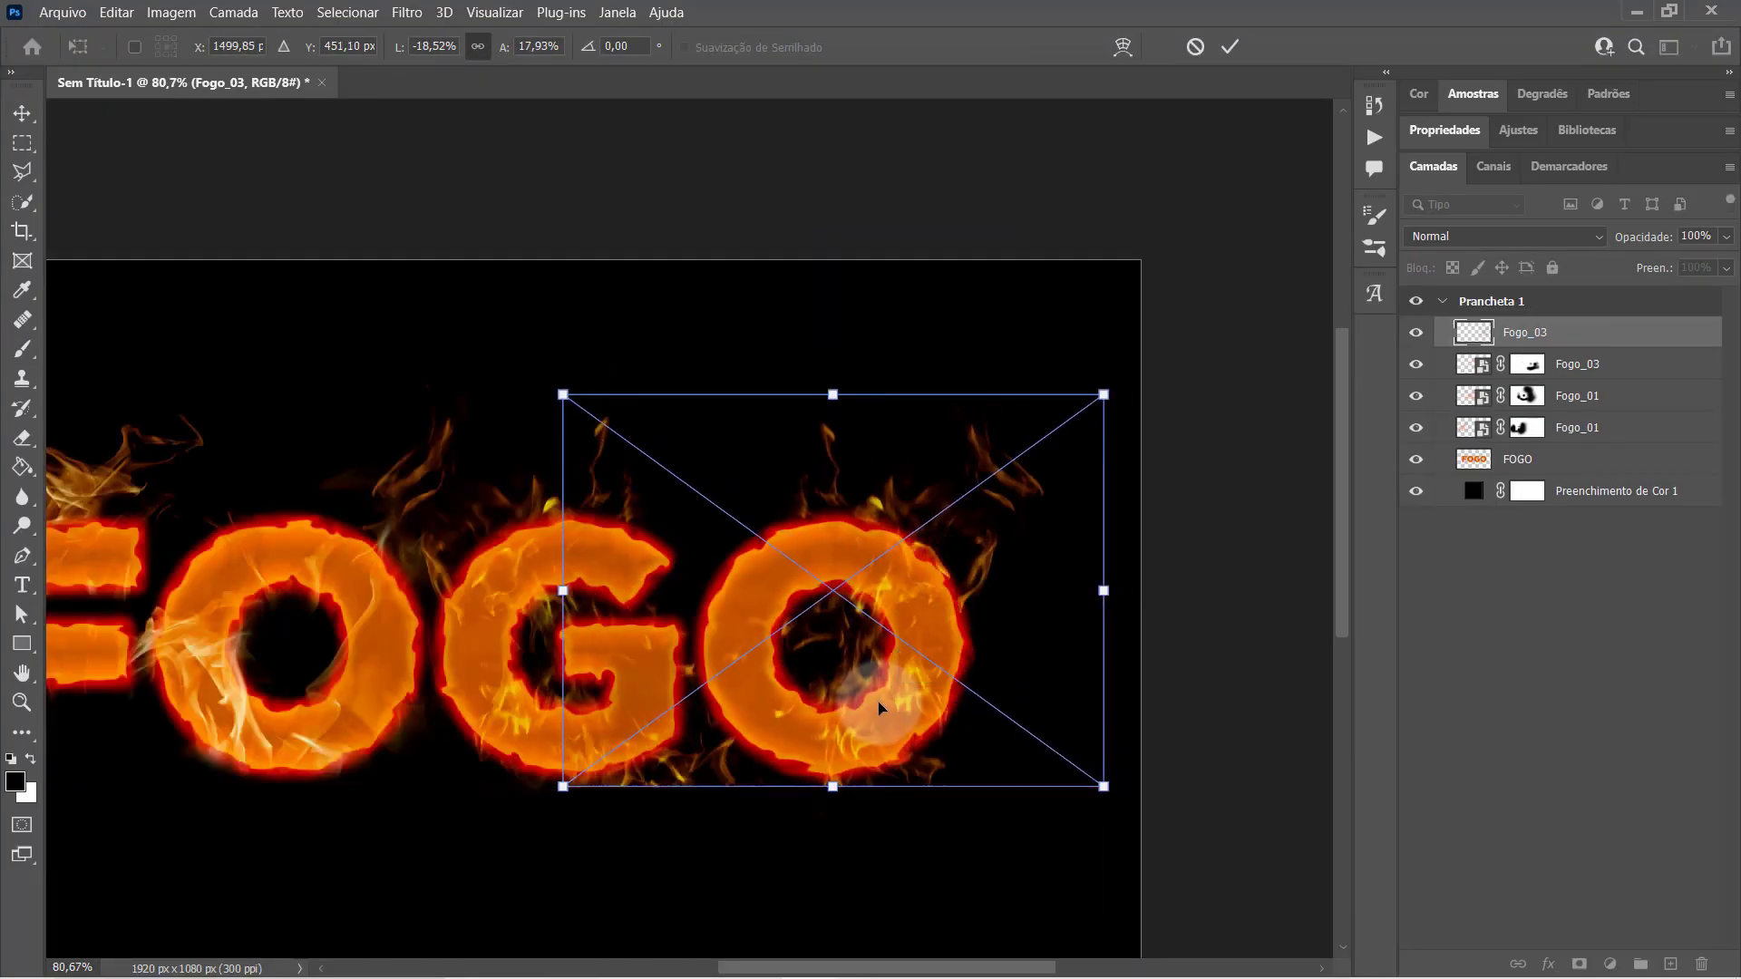
pyautogui.press('Return')
pyautogui.click(1579, 963)
pyautogui.press('b')
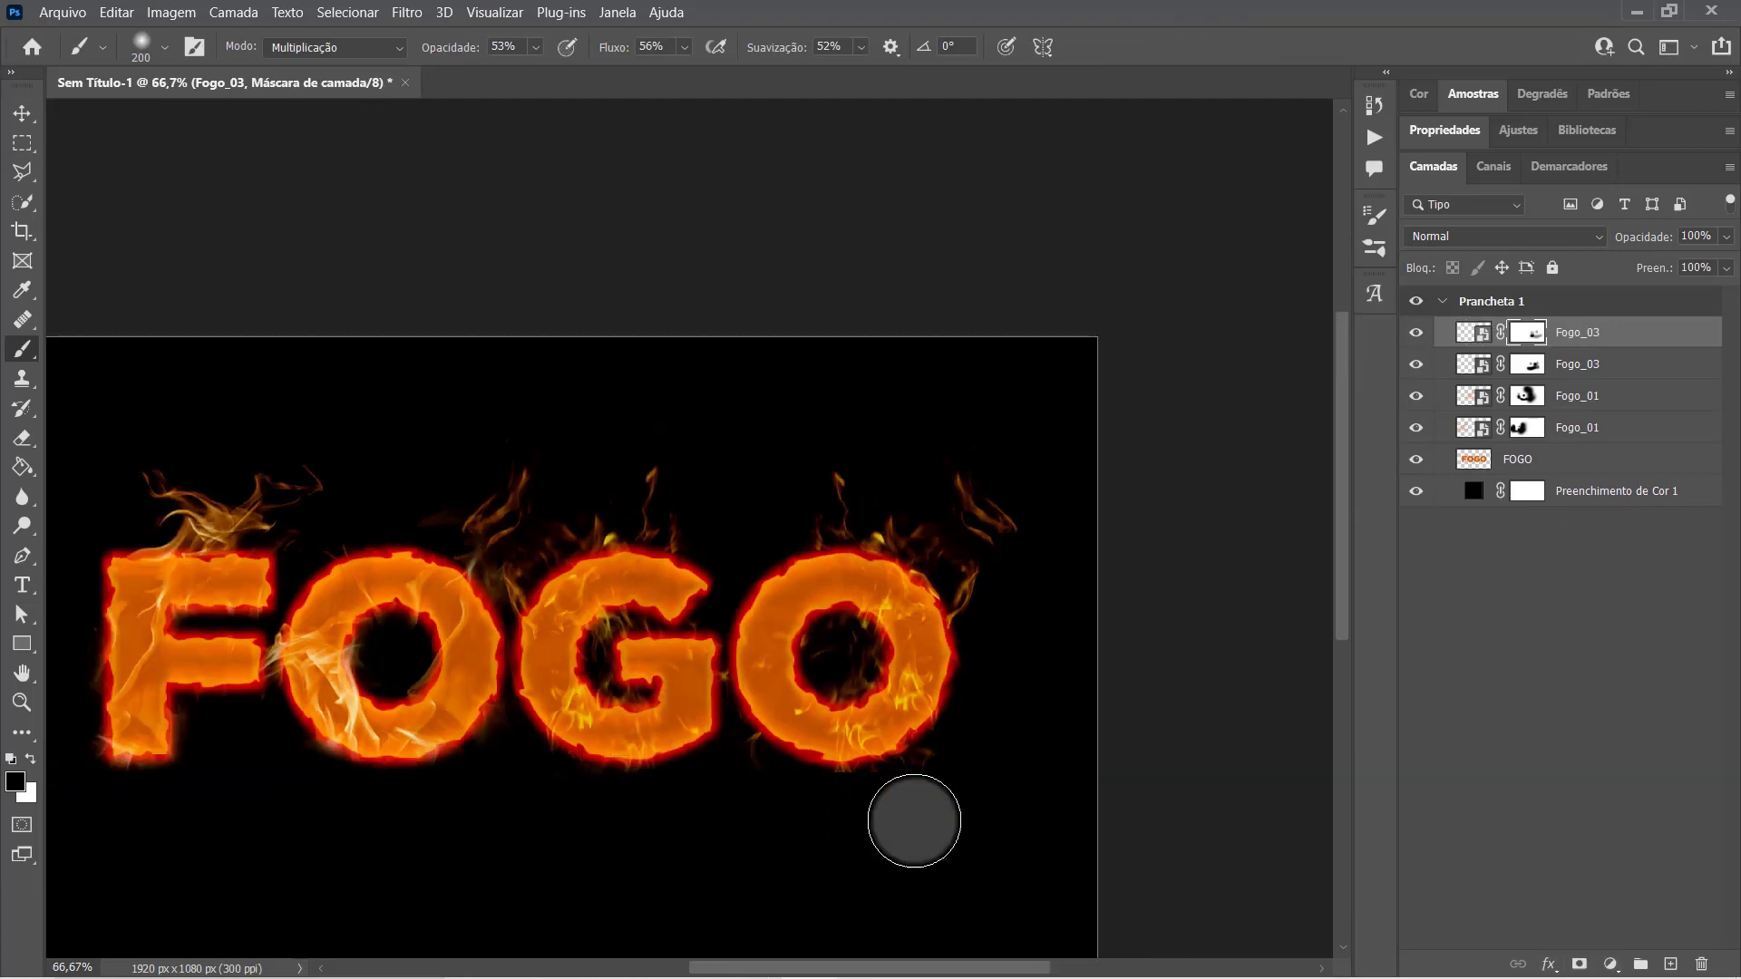
pyautogui.scroll(-2, 913, 819)
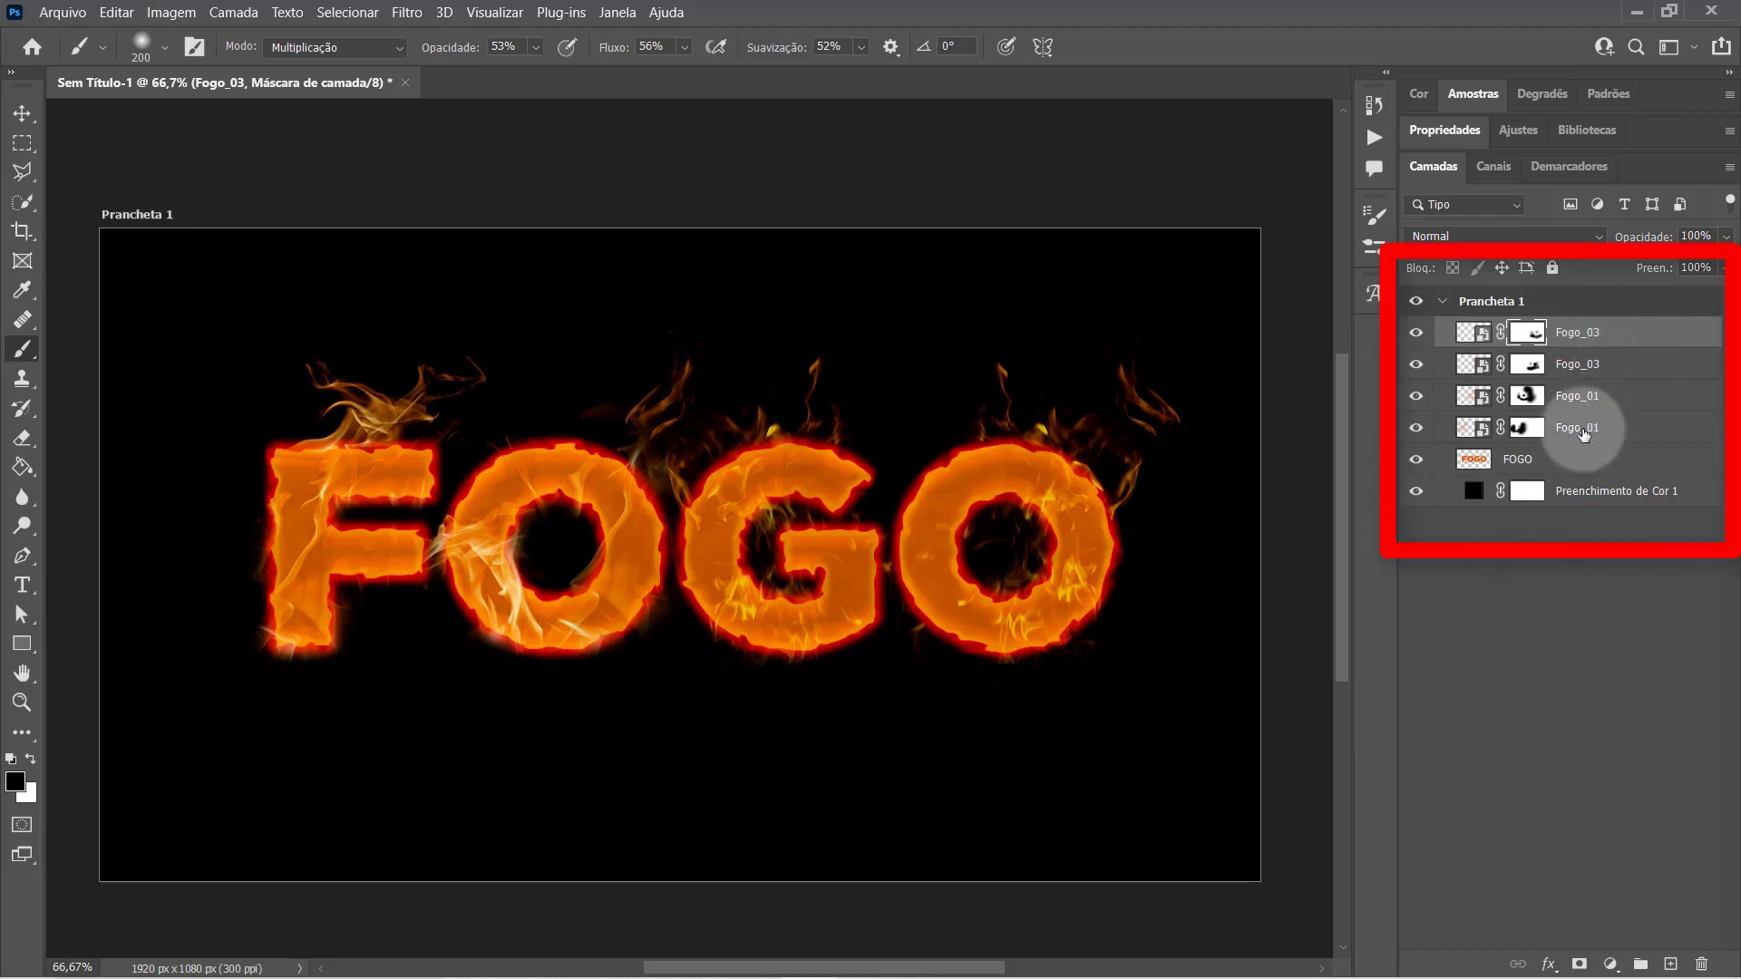
# Duplicate the four Fogo flame layers with Ctrl+J, then target the top Fogo_03 layer's mask
pyautogui.keyDown('shift'); pyautogui.click(1583, 434); pyautogui.keyUp('shift')
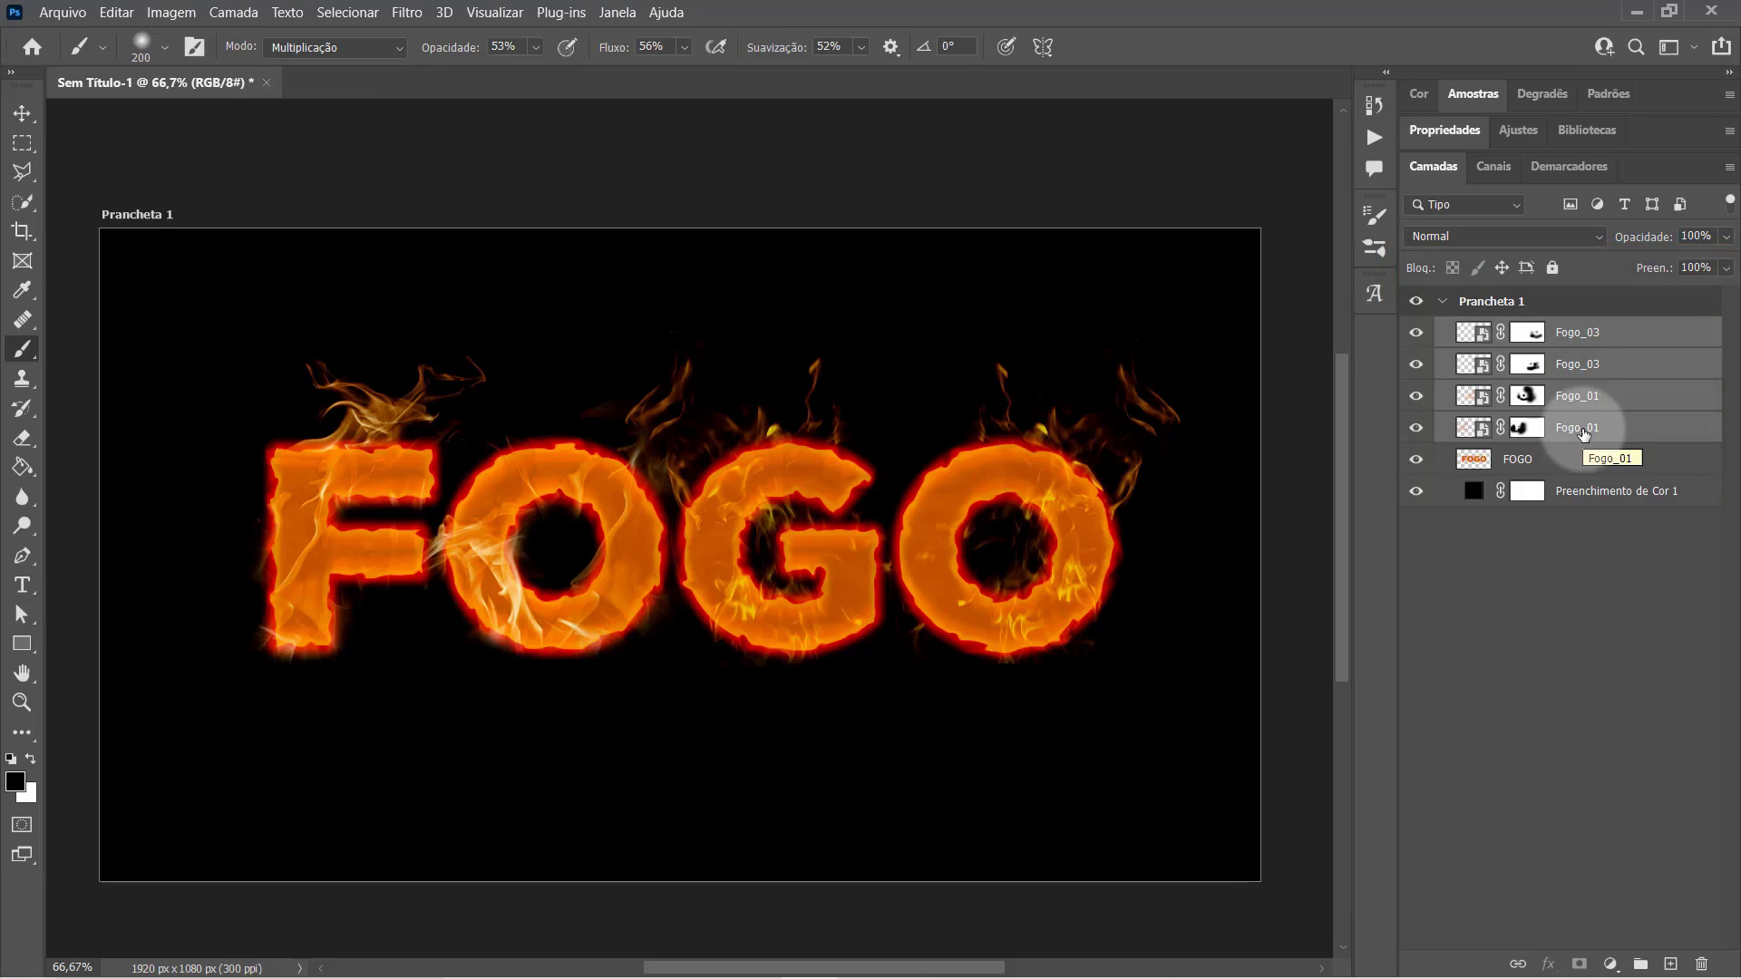
pyautogui.hotkey('ctrl', 'j')
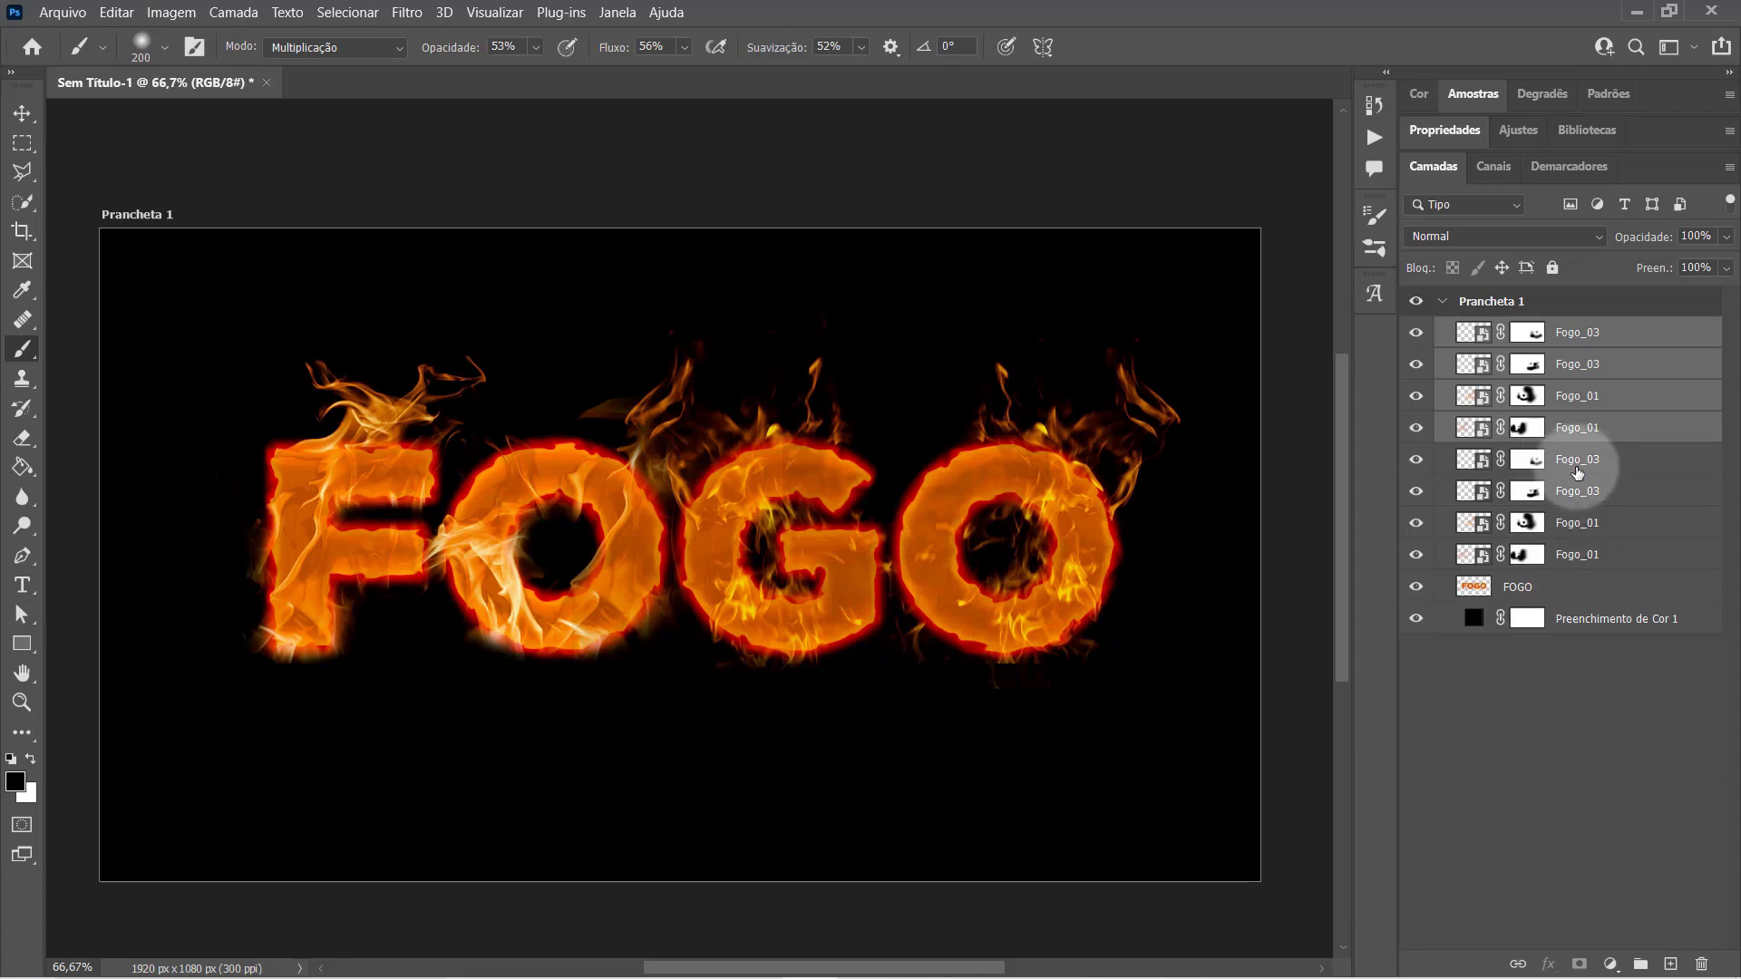
pyautogui.click(1578, 469)
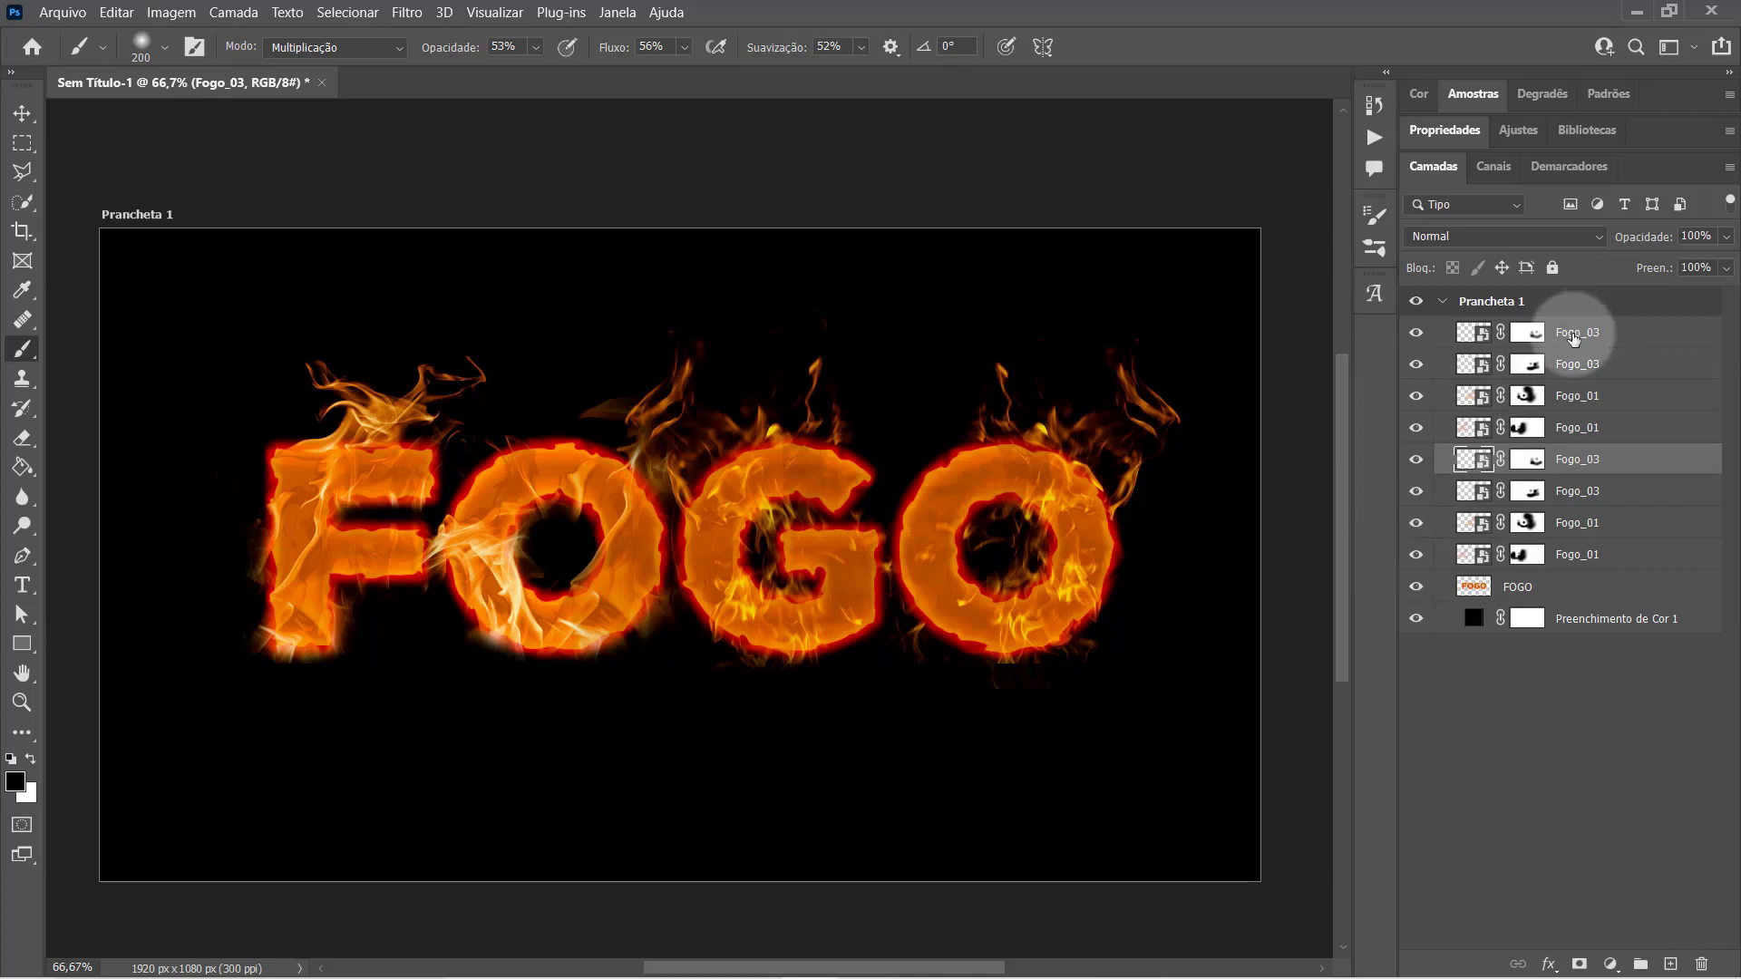
pyautogui.click(1578, 329)
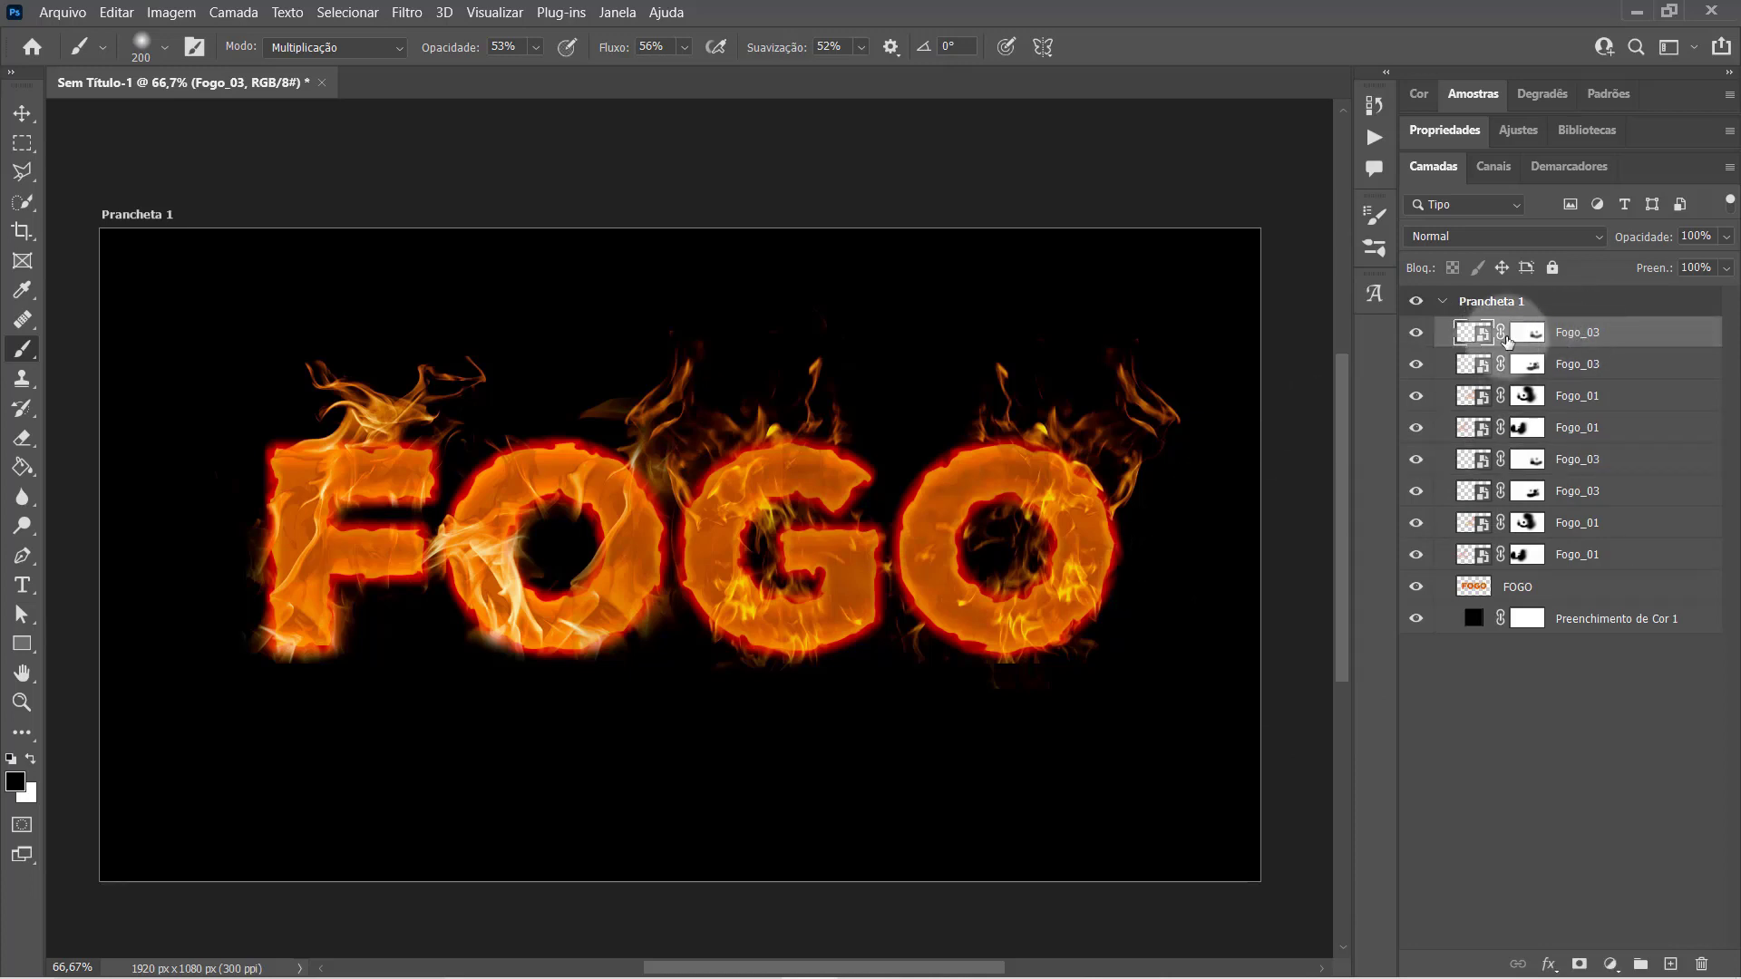
pyautogui.click(1527, 332)
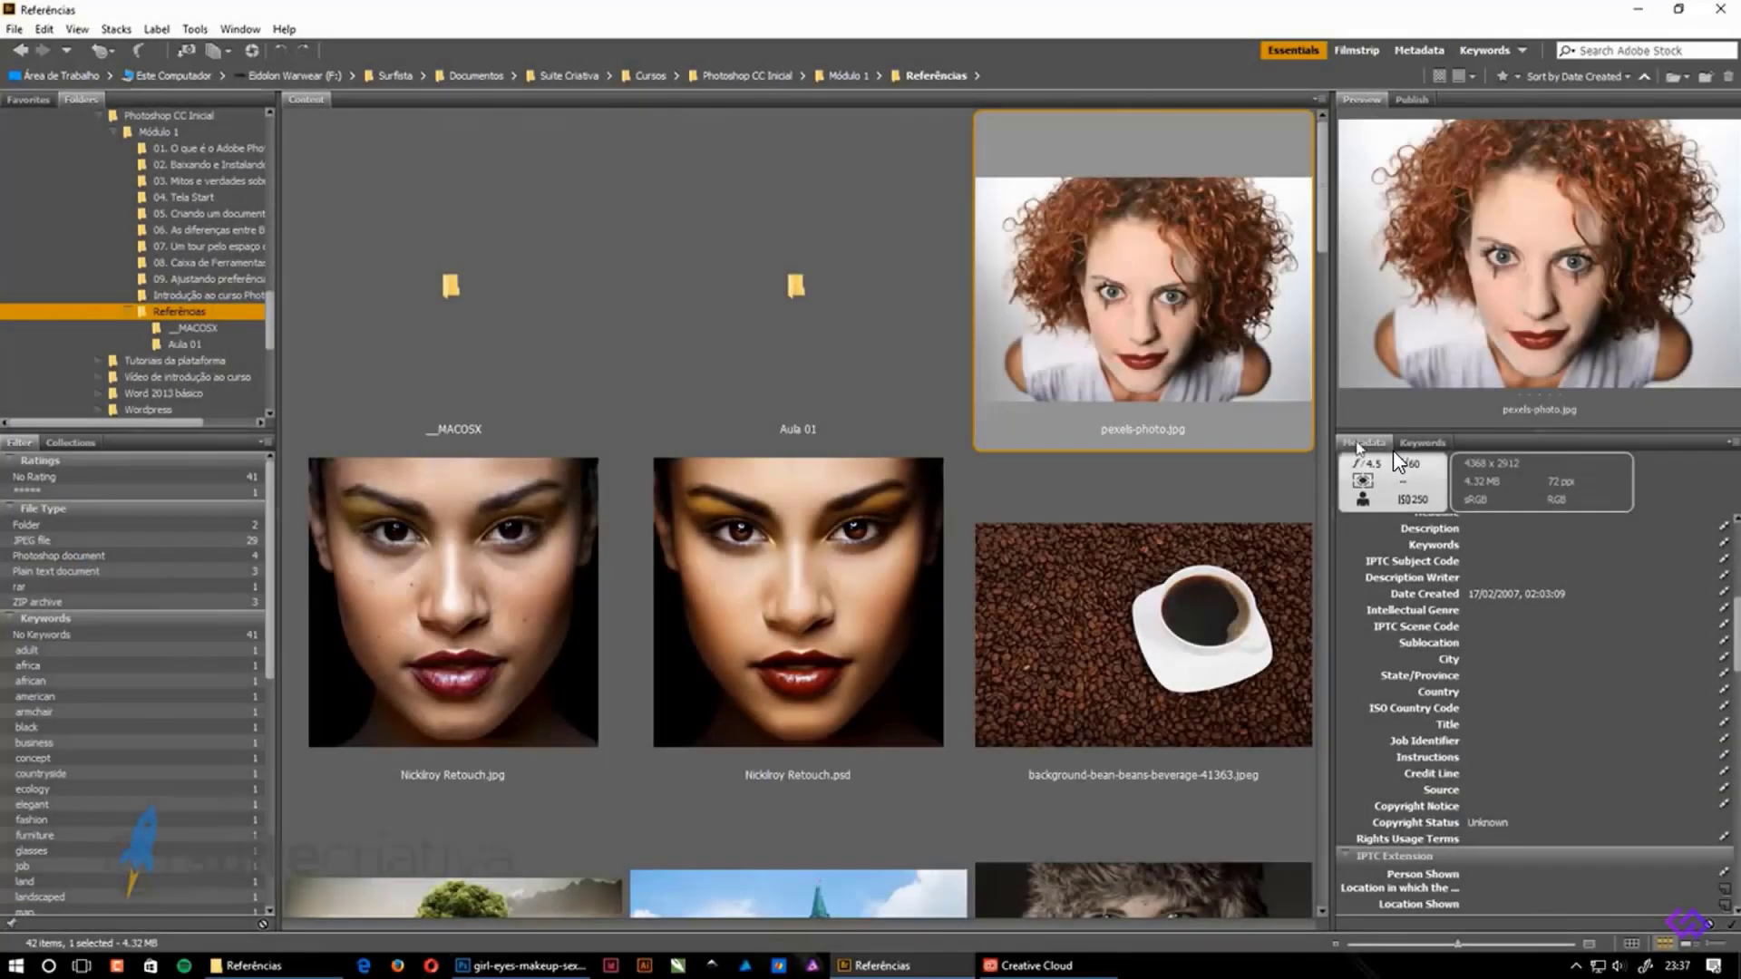
# Show the Referências folder as a detailed list sorted by Rating and select the dock photo
pyautogui.scroll(-5, 1514, 659)
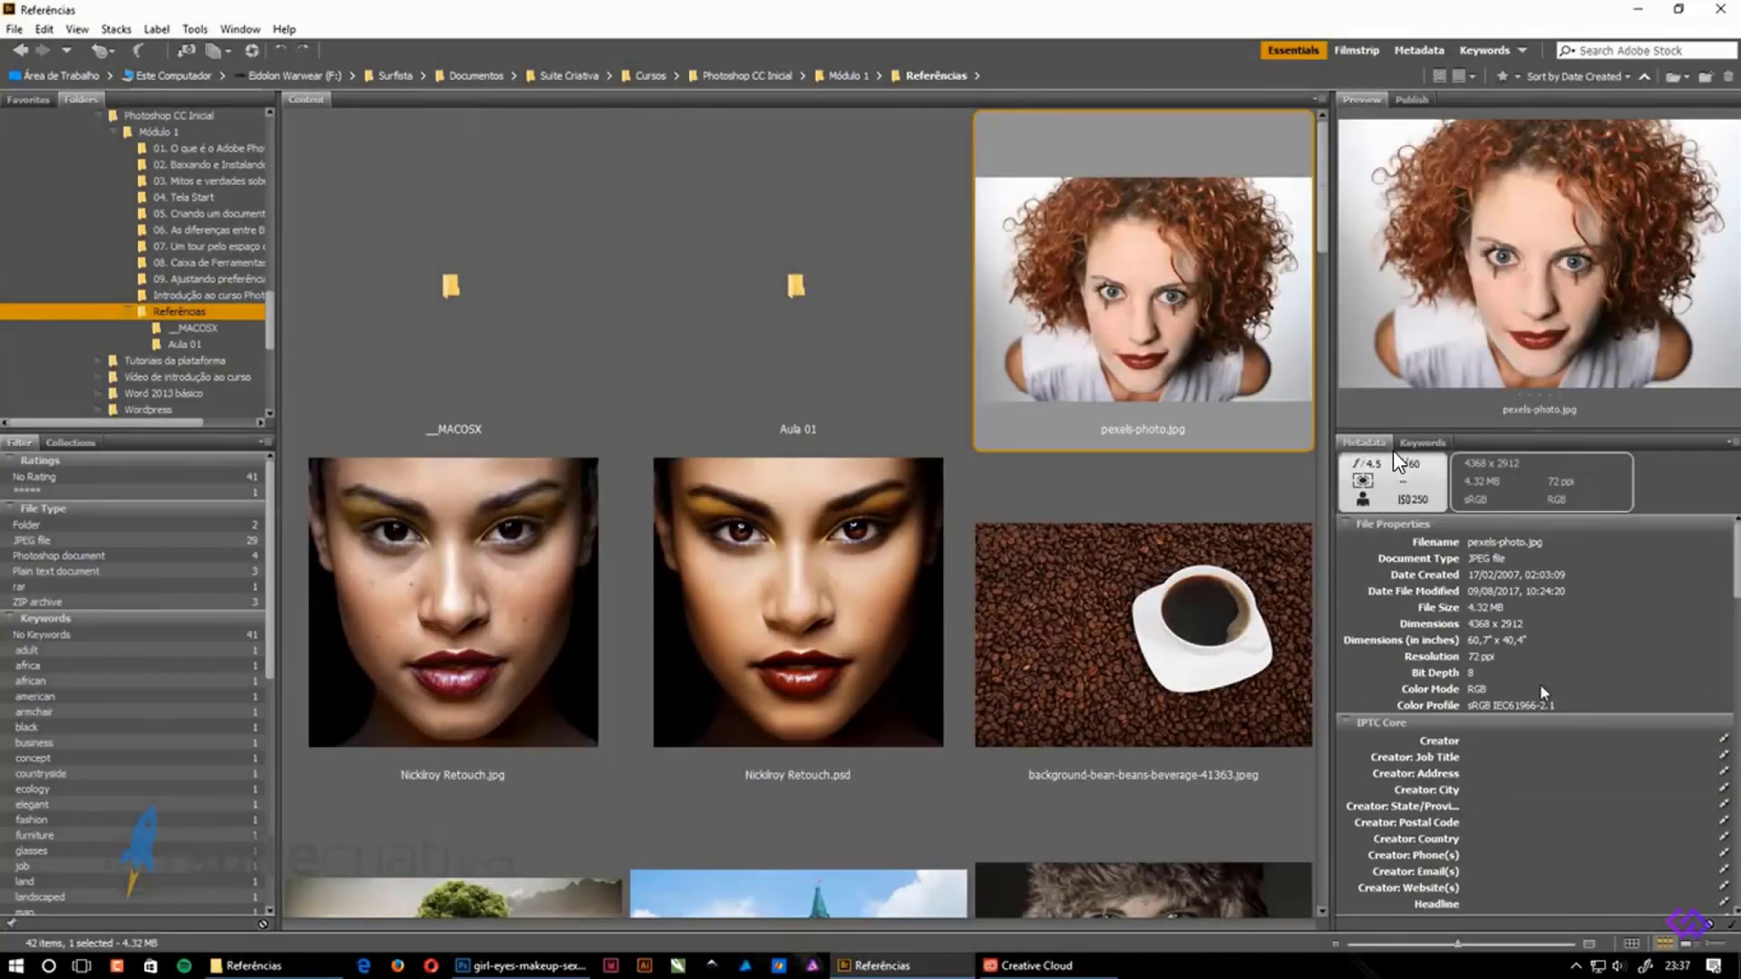
pyautogui.scroll(-5, 1514, 659)
pyautogui.scroll(-5, 1514, 659)
pyautogui.scroll(10, 1516, 659)
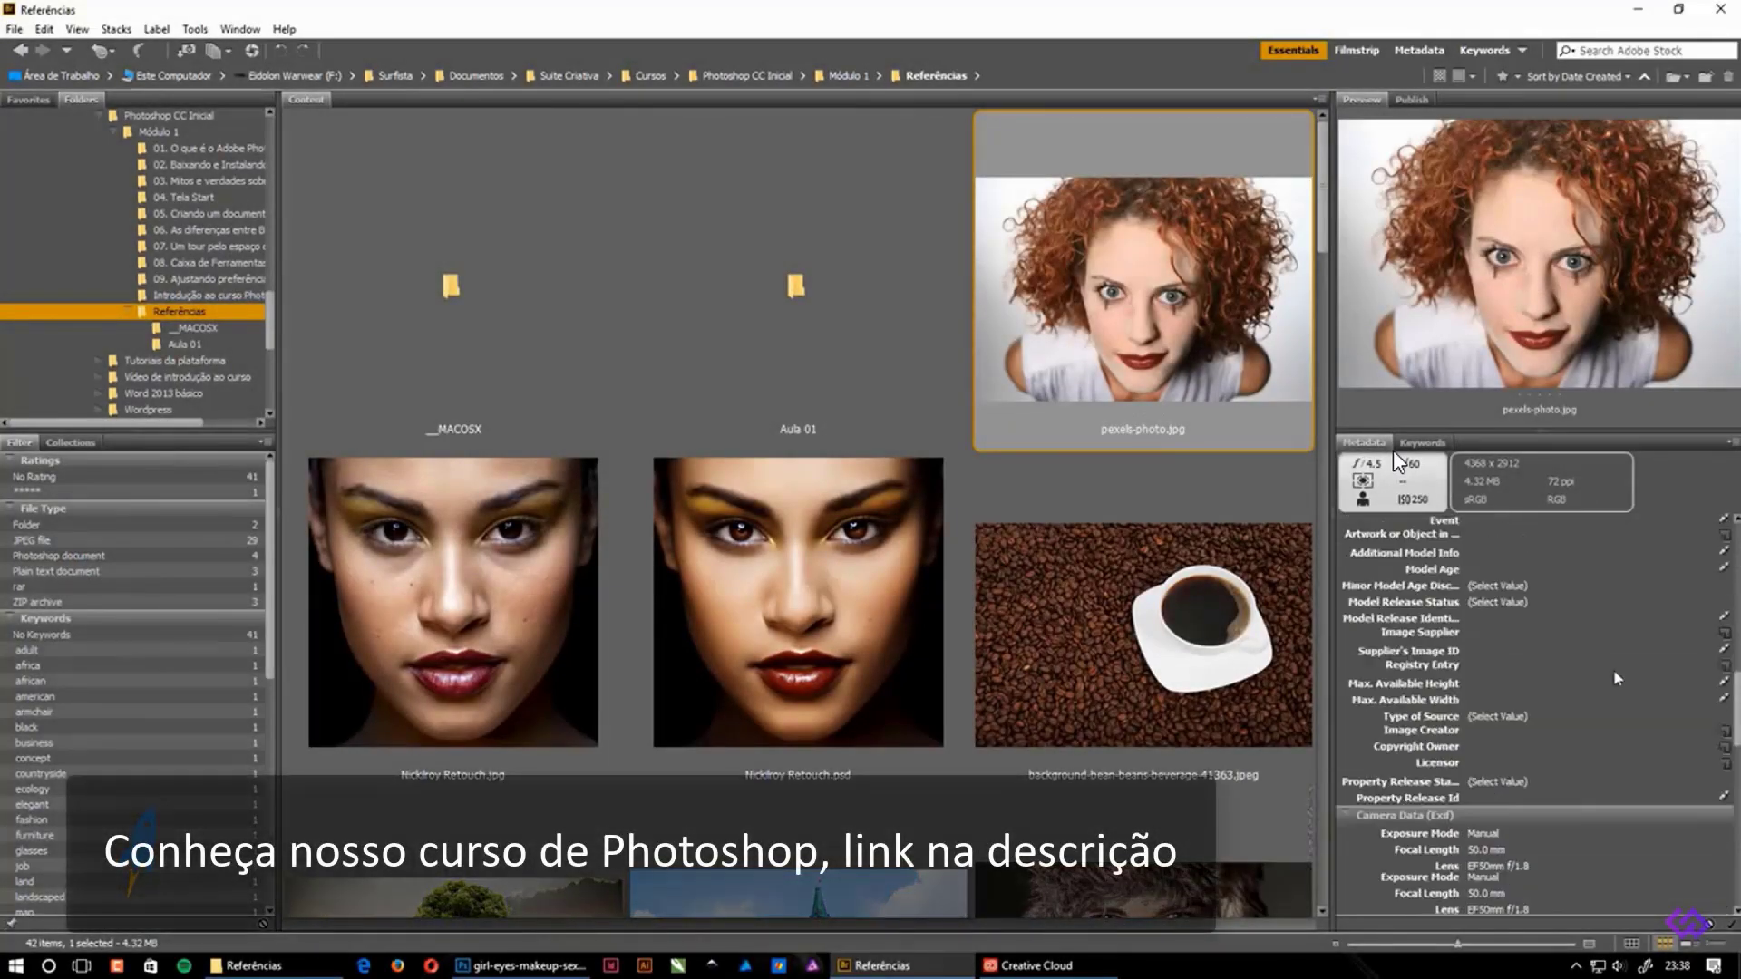
pyautogui.hotkey('ctrl', 'alt', '3')
pyautogui.click(957, 115)
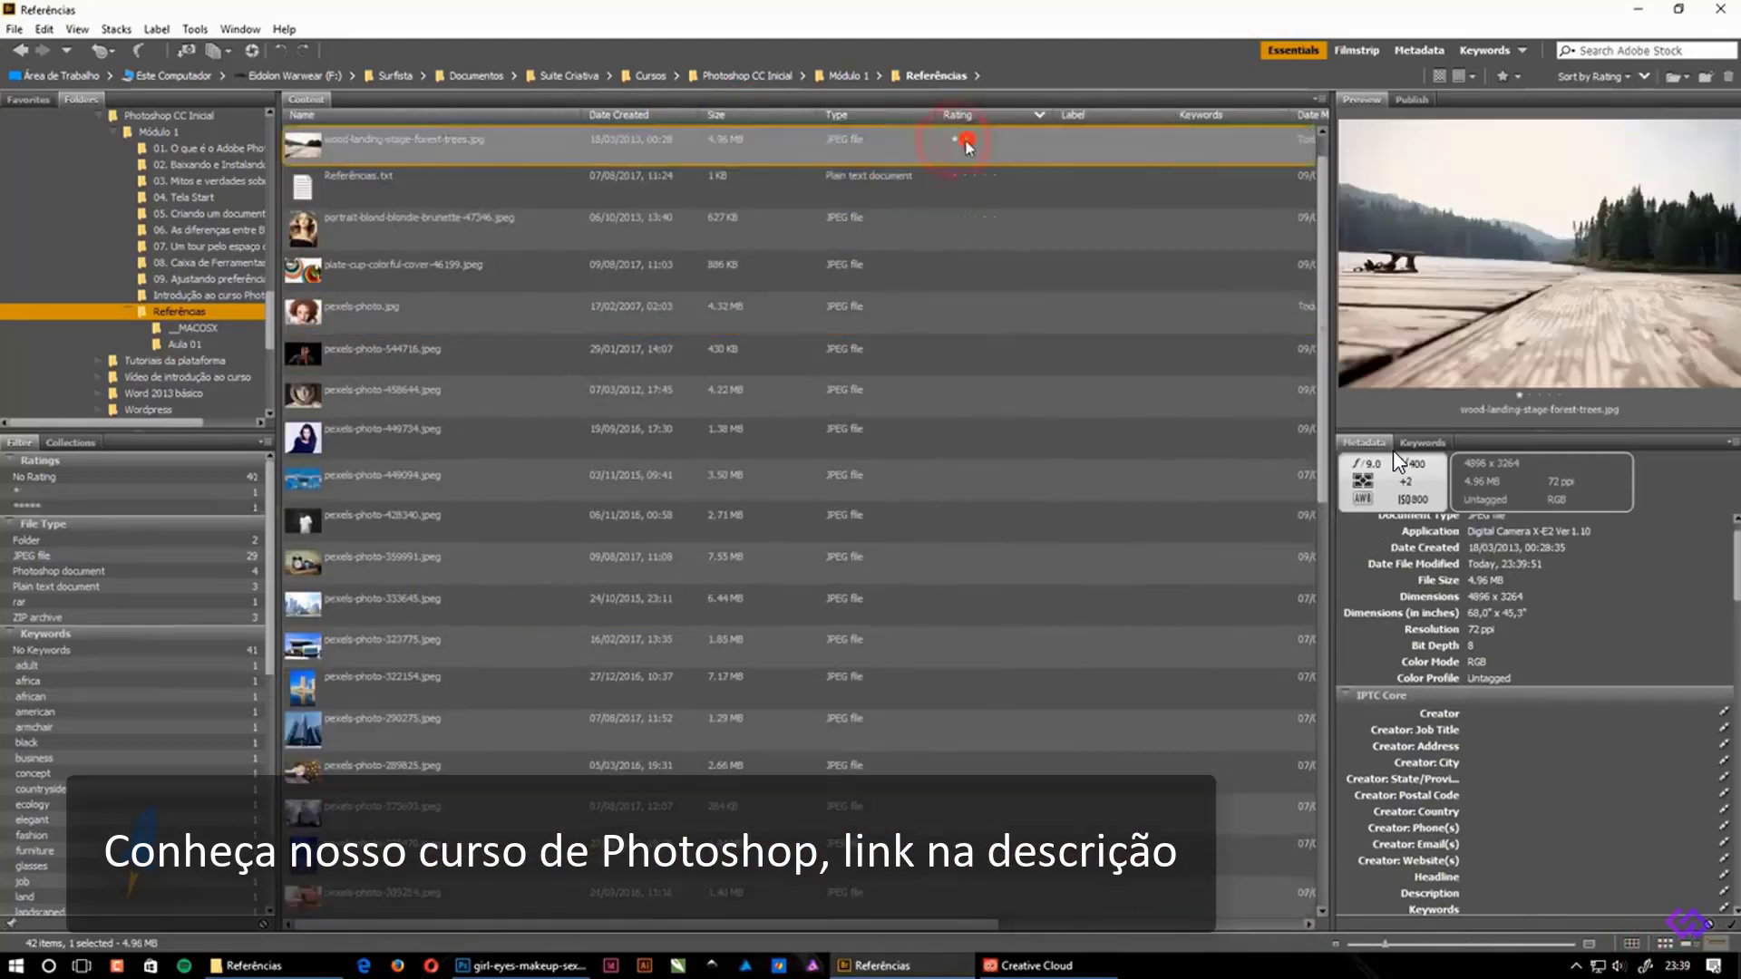
pyautogui.click(475, 242)
# Return to thumbnails in the Essentials workspace and view the images in Review Mode
pyautogui.hotkey('ctrl', 'alt', '1')
pyautogui.hotkey('ctrl', 'F3')
pyautogui.hotkey('ctrl', 'alt', '1')
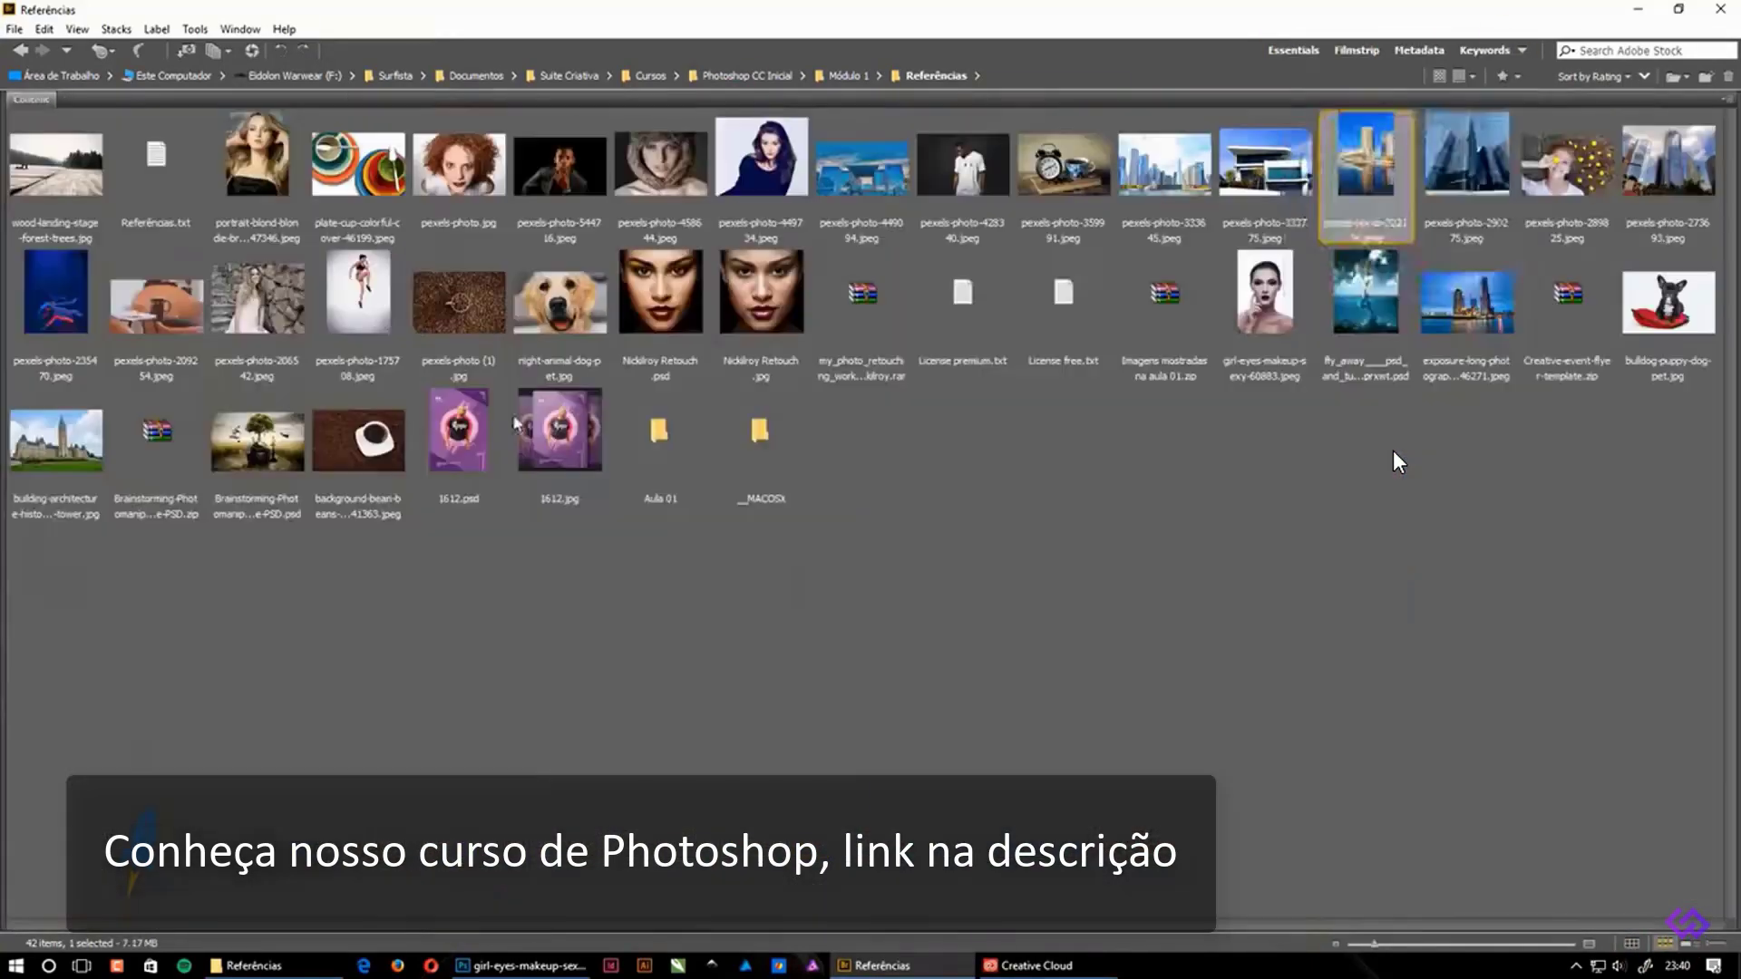
pyautogui.hotkey('ctrl', 'F1')
pyautogui.hotkey('ctrl', 'b')
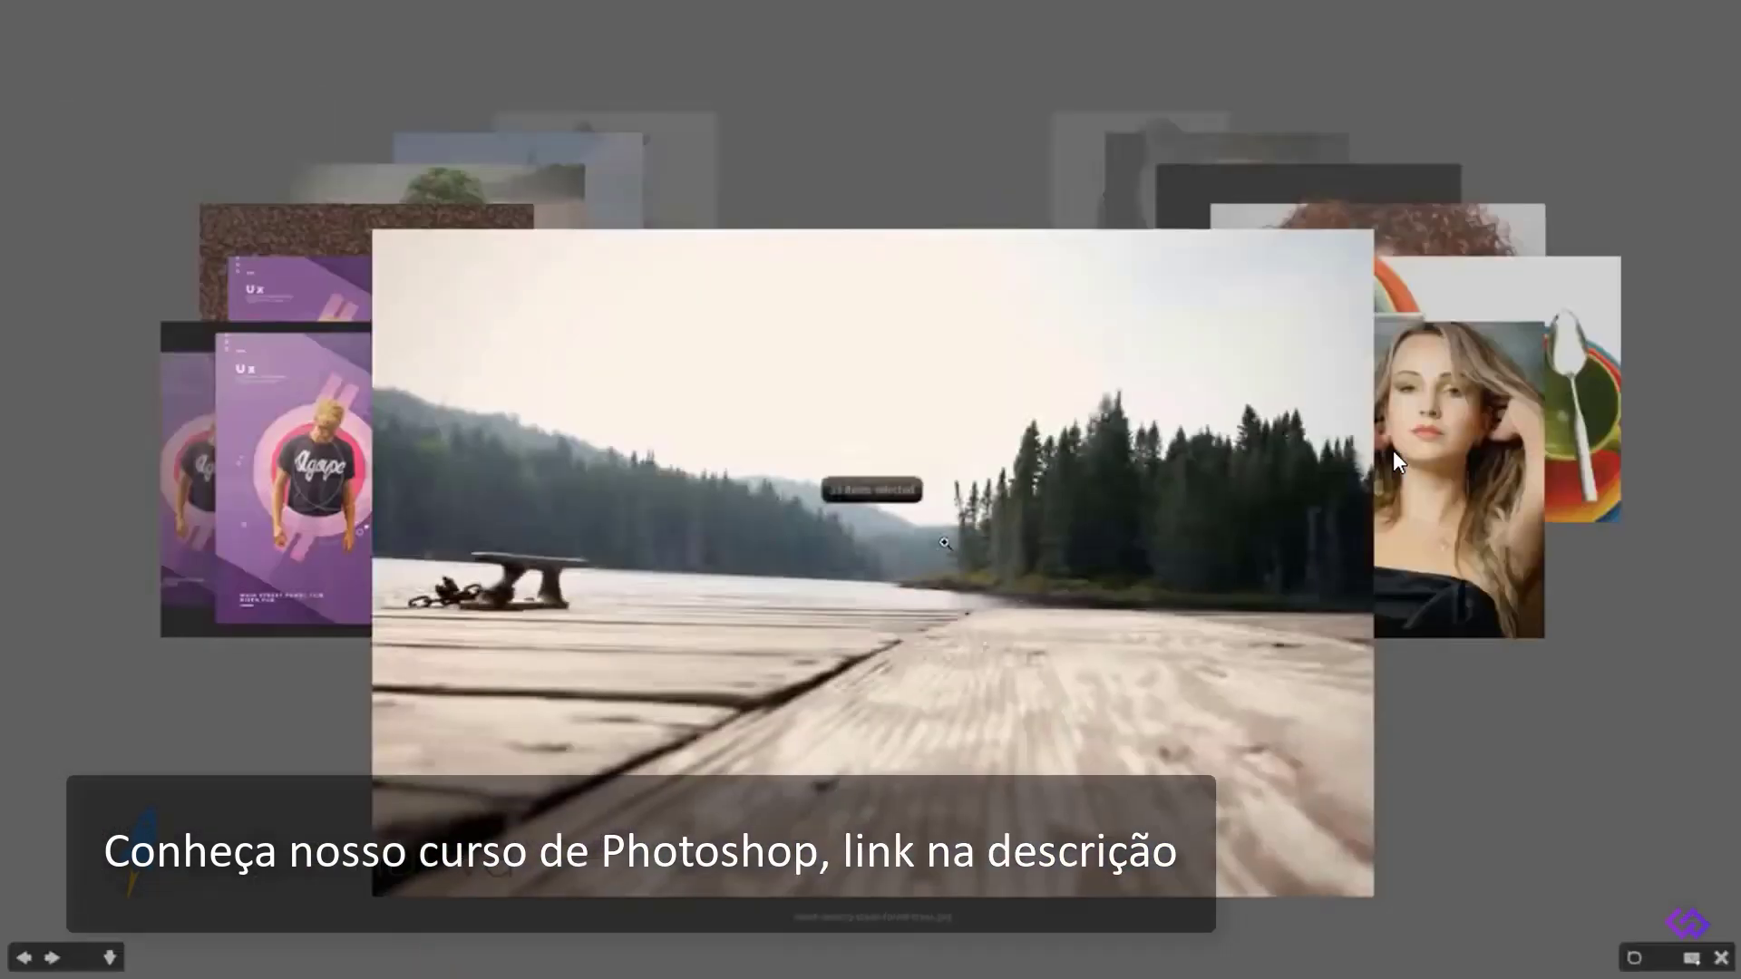